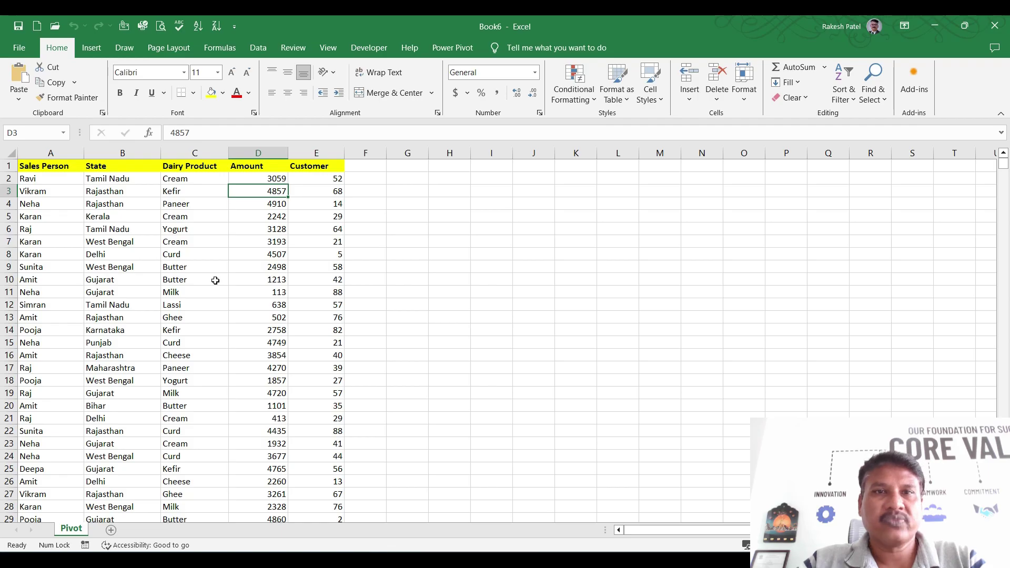
left_click(251, 267)
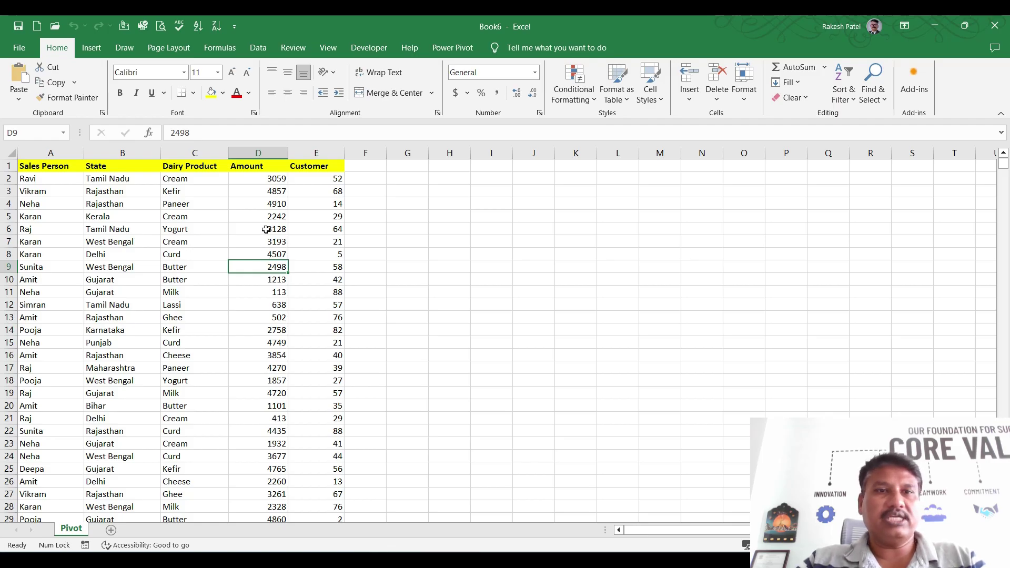
left_click(92, 50)
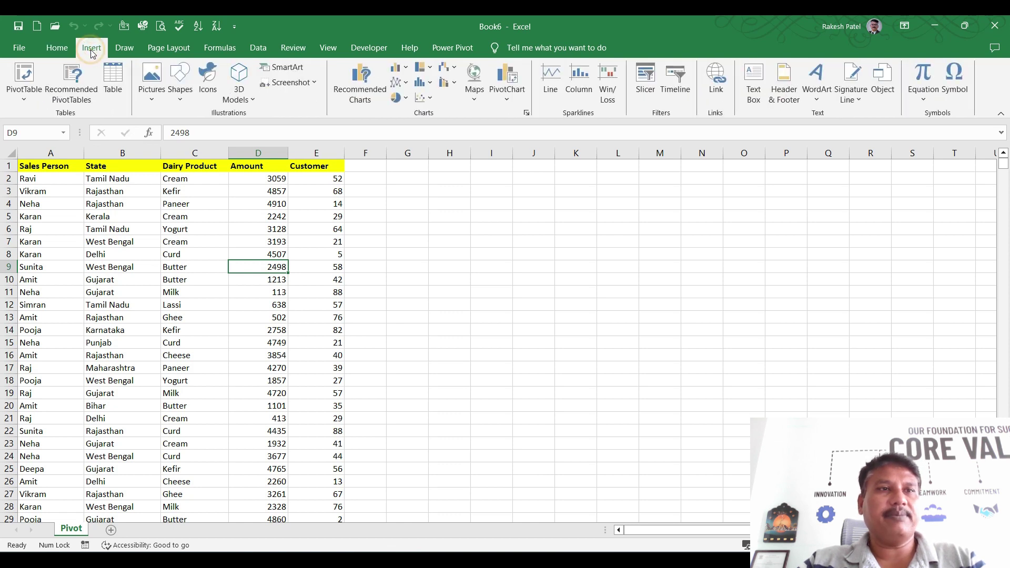
left_click(26, 98)
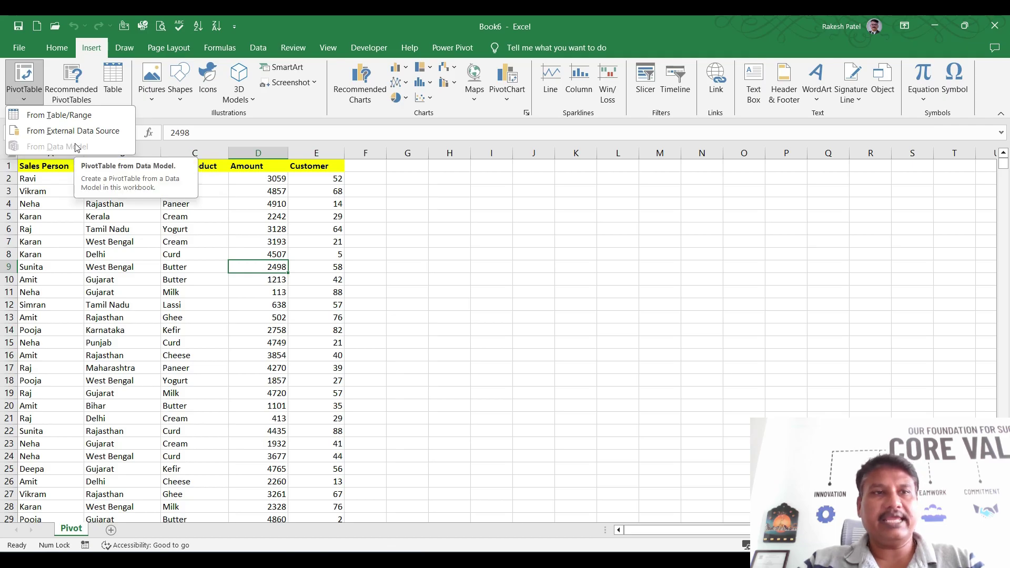
left_click(95, 117)
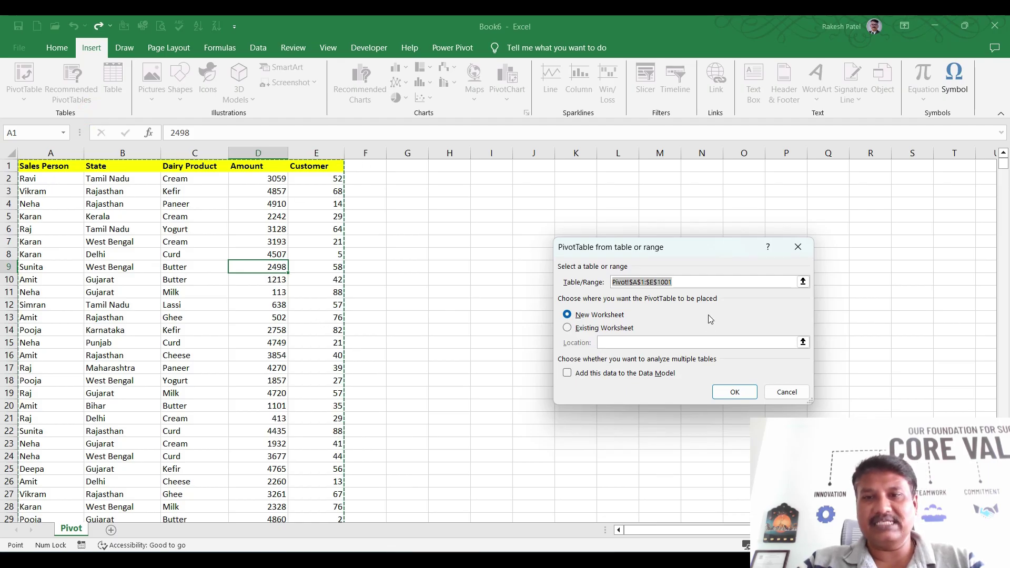
left_click(694, 281)
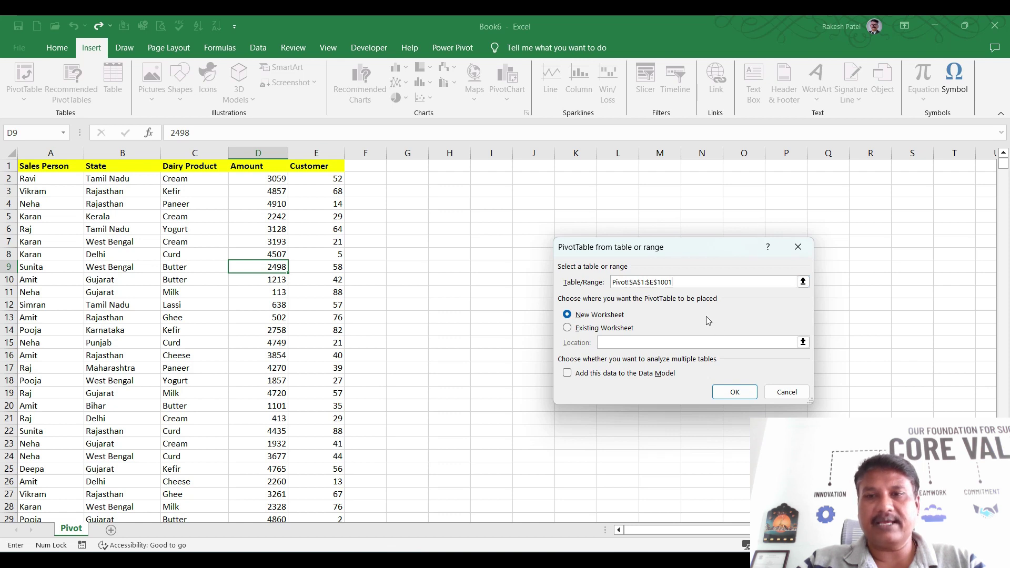
left_click(788, 392)
Convert the data range A1:E1001 into a table, keeping the first row as headers.
left_click(64, 165)
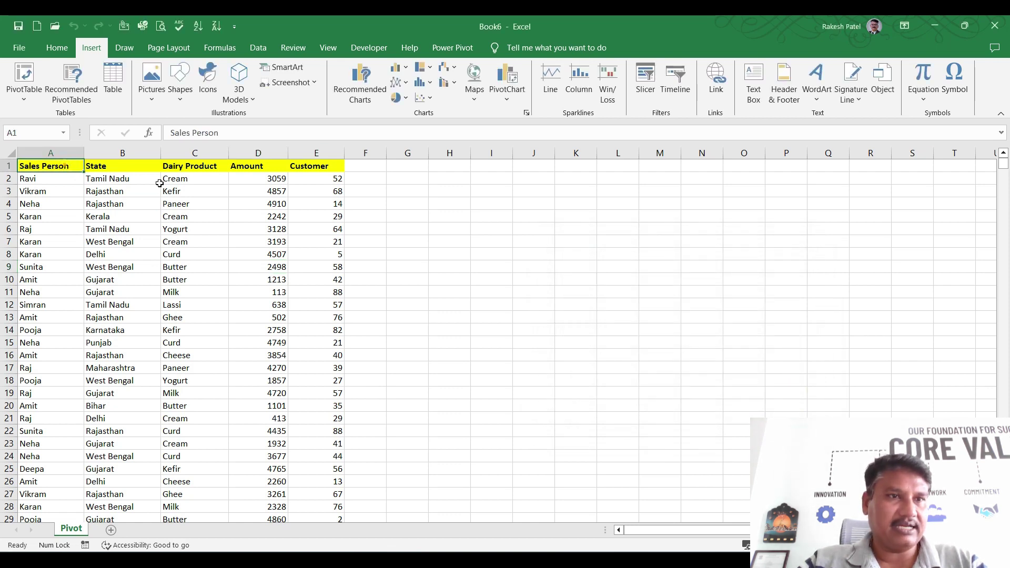
key("ctrl+shift+Down")
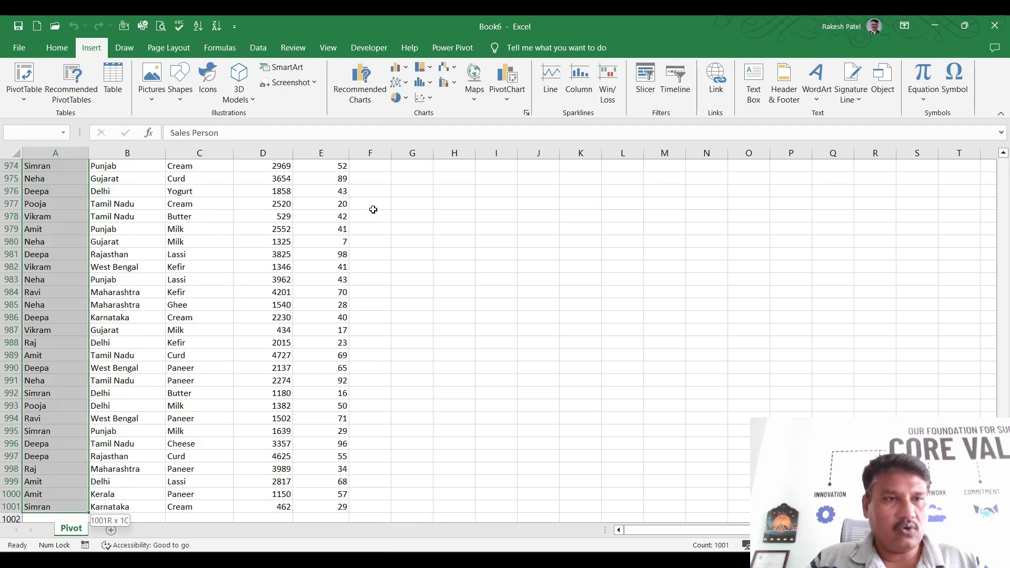
key("ctrl+shift+Right")
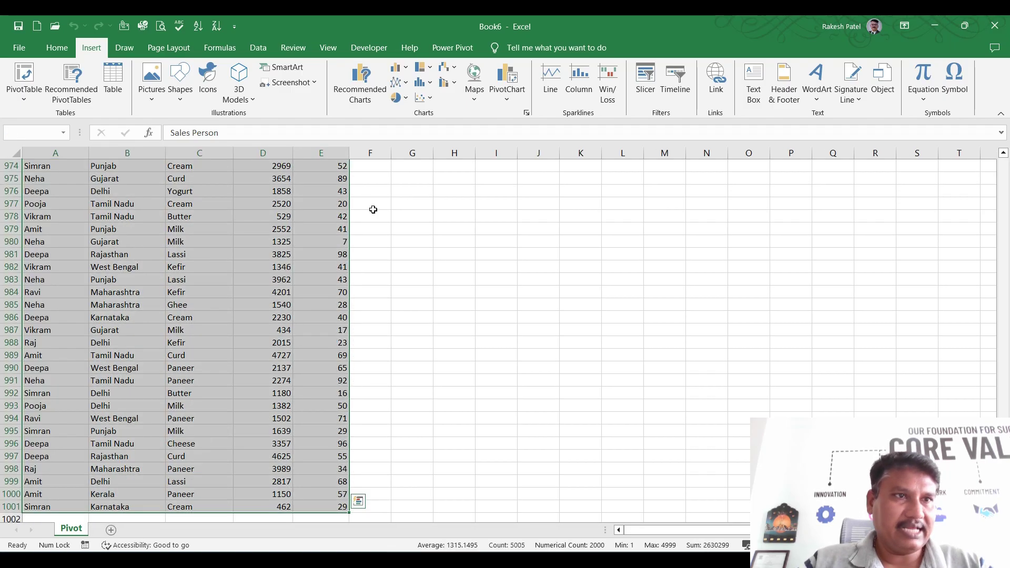
left_click(112, 92)
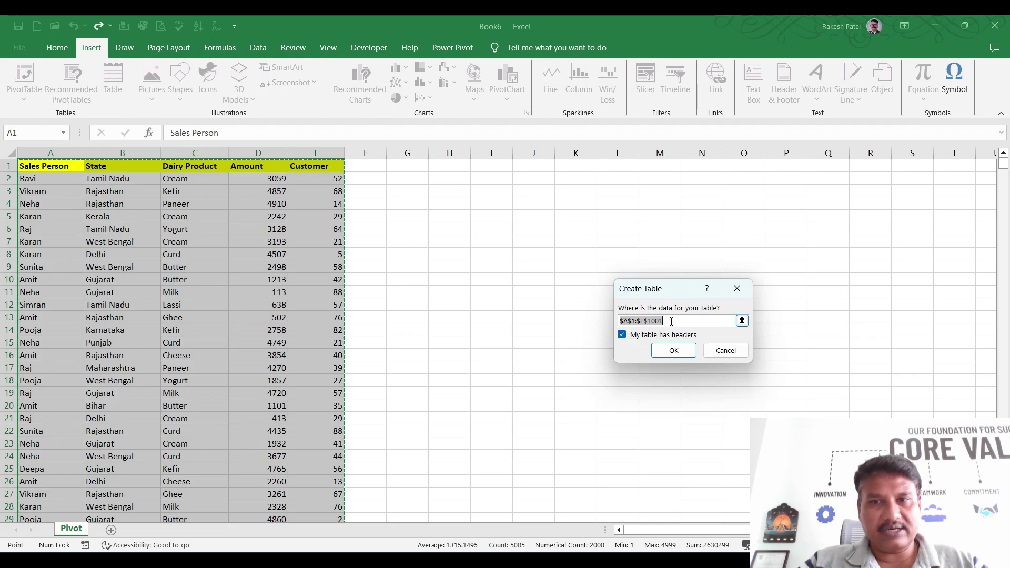
left_click(672, 353)
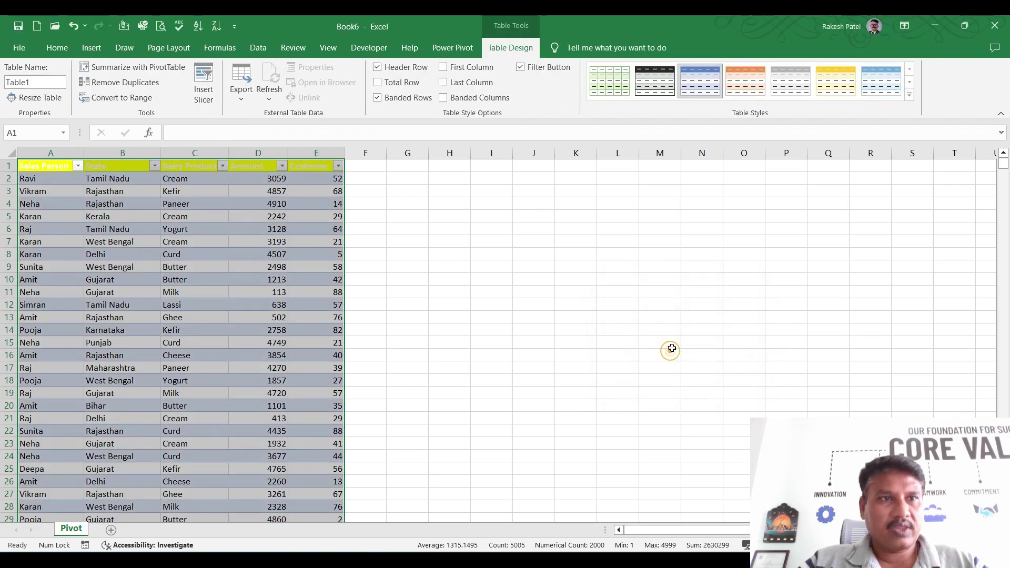
Apply the orange banded table style with a solid header row to the sales table.
left_click(209, 225)
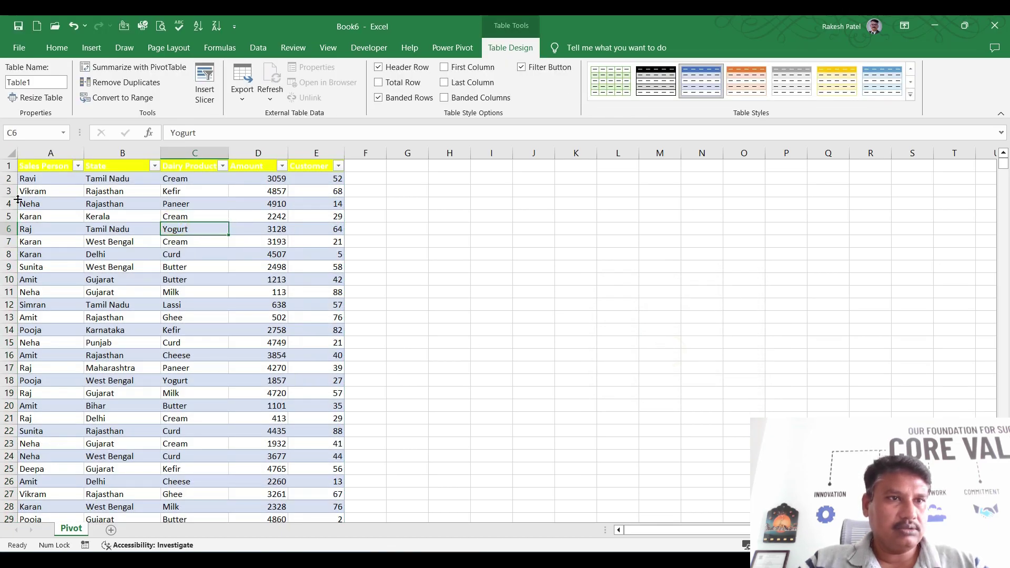
left_click(47, 182)
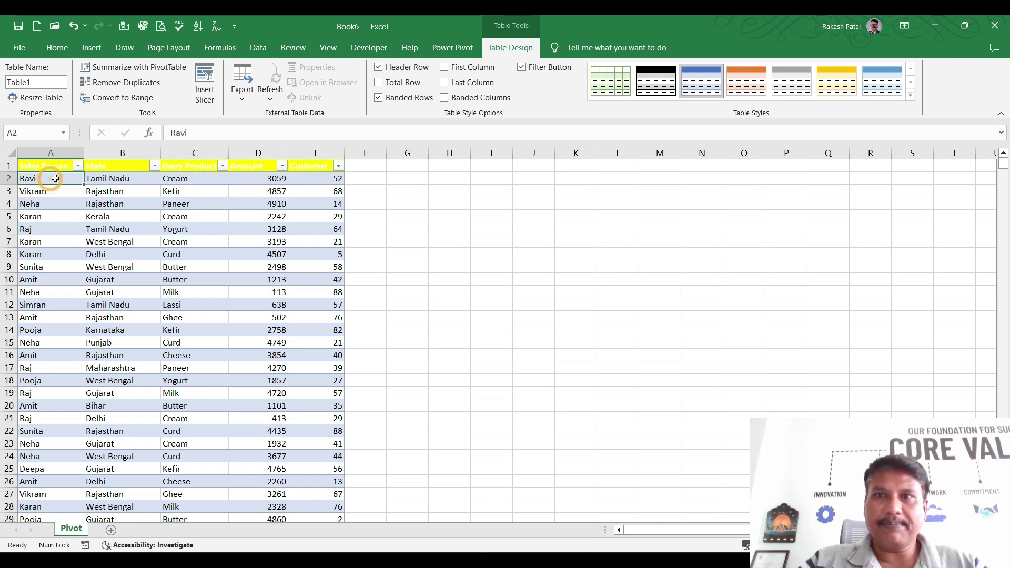
left_click(746, 82)
Remove the yellow fill from the table's header cells A1:E1 by setting them to No Fill.
left_click(24, 158)
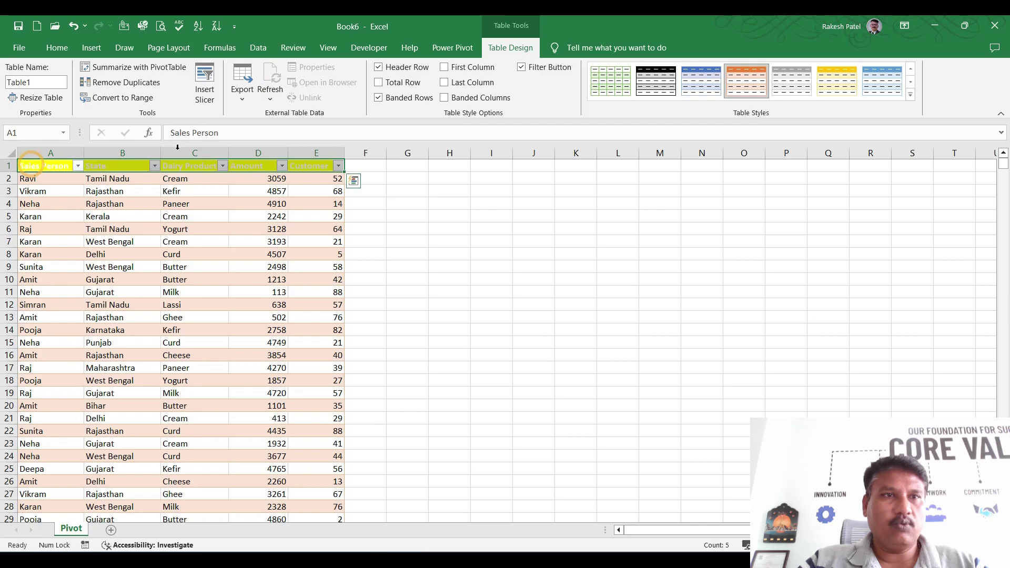
left_click(58, 48)
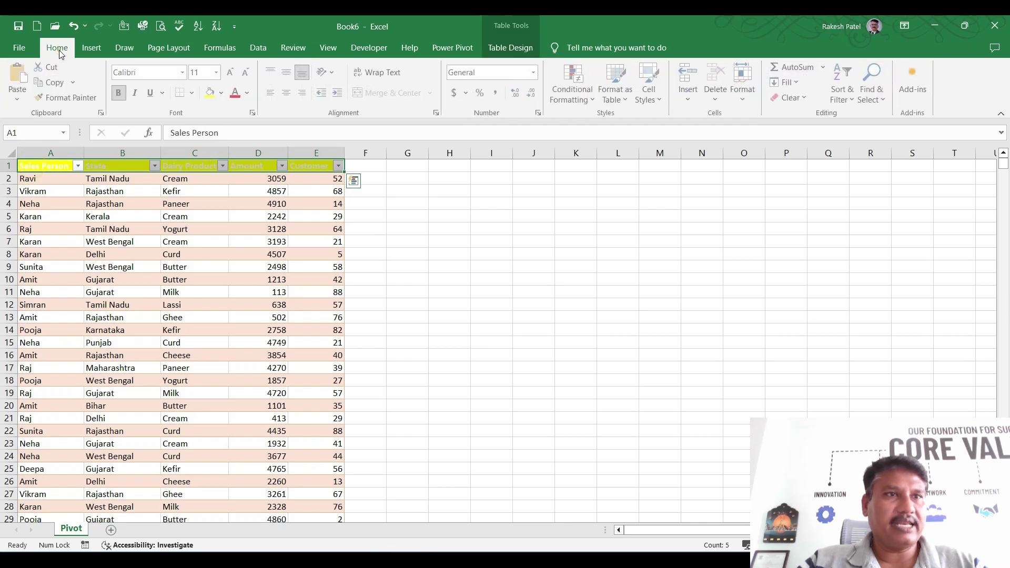
left_click(221, 92)
left_click(235, 208)
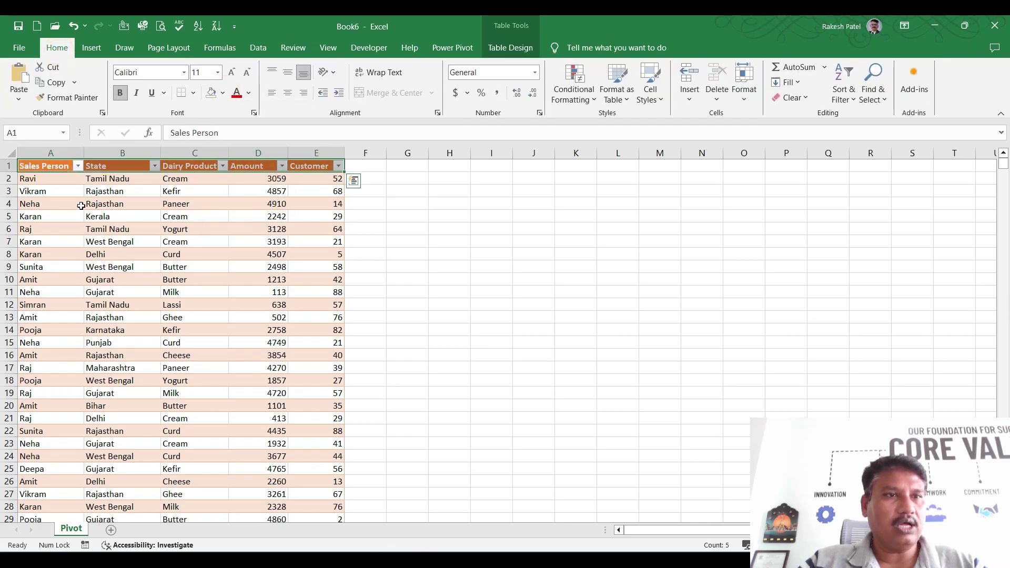
left_click(77, 204)
left_click(44, 166)
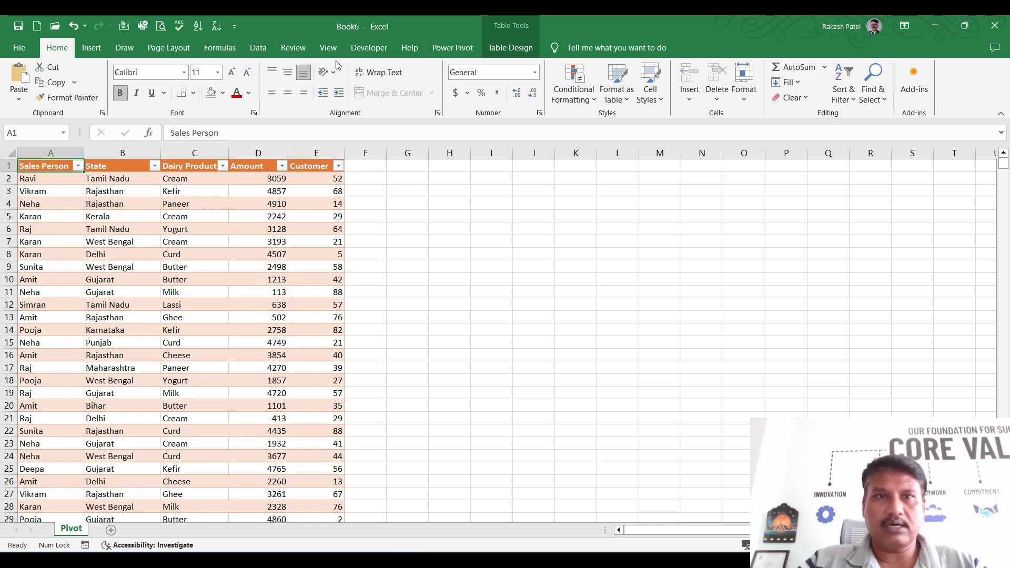
left_click(511, 50)
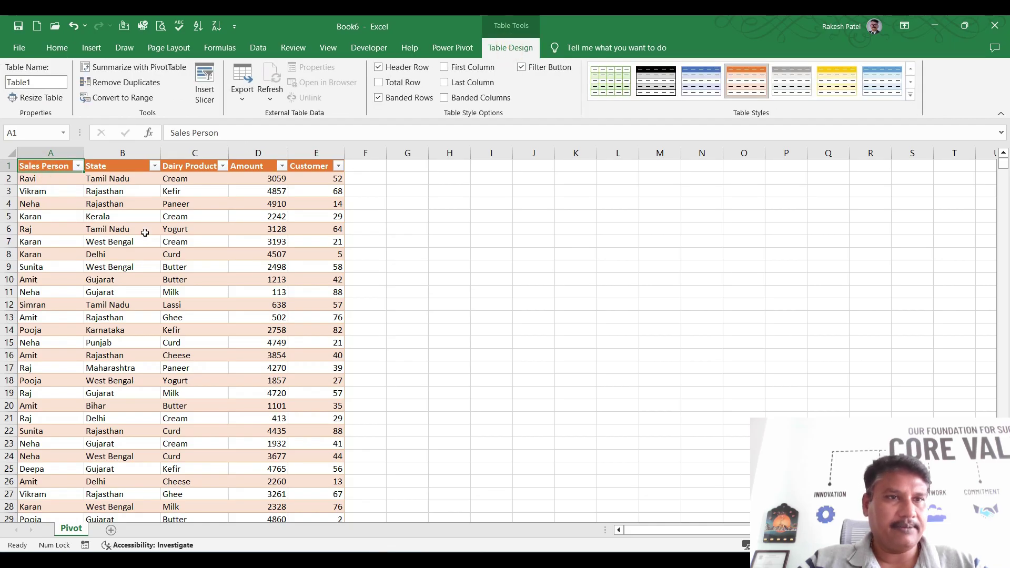
left_click(64, 199)
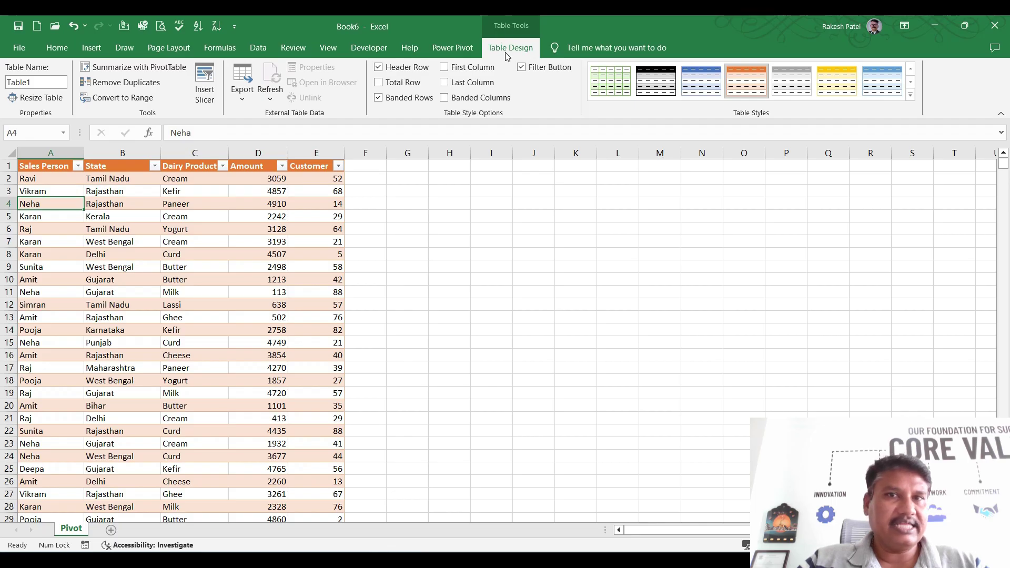
left_click(531, 267)
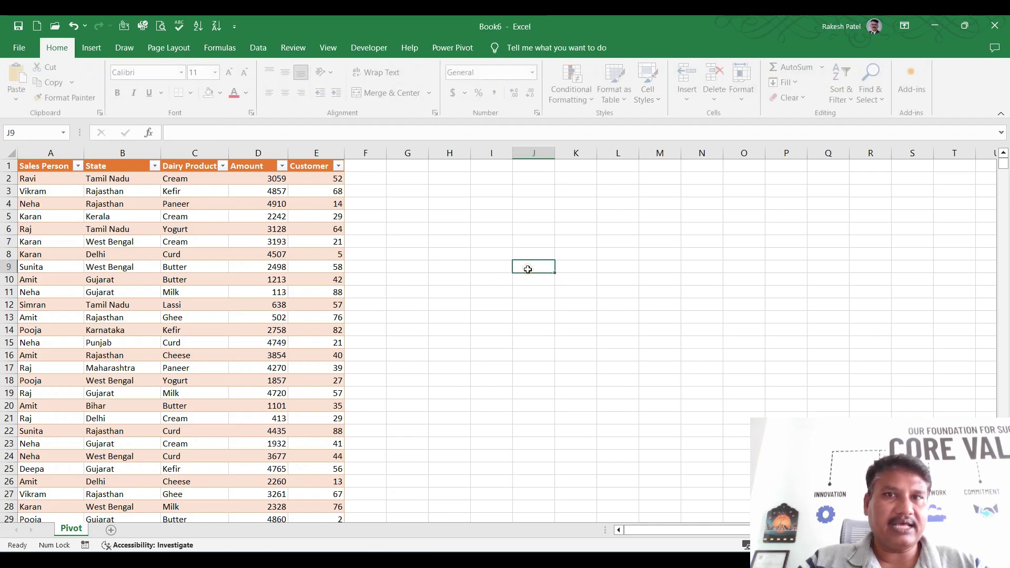
Rename the table as SalesData.
left_click(135, 226)
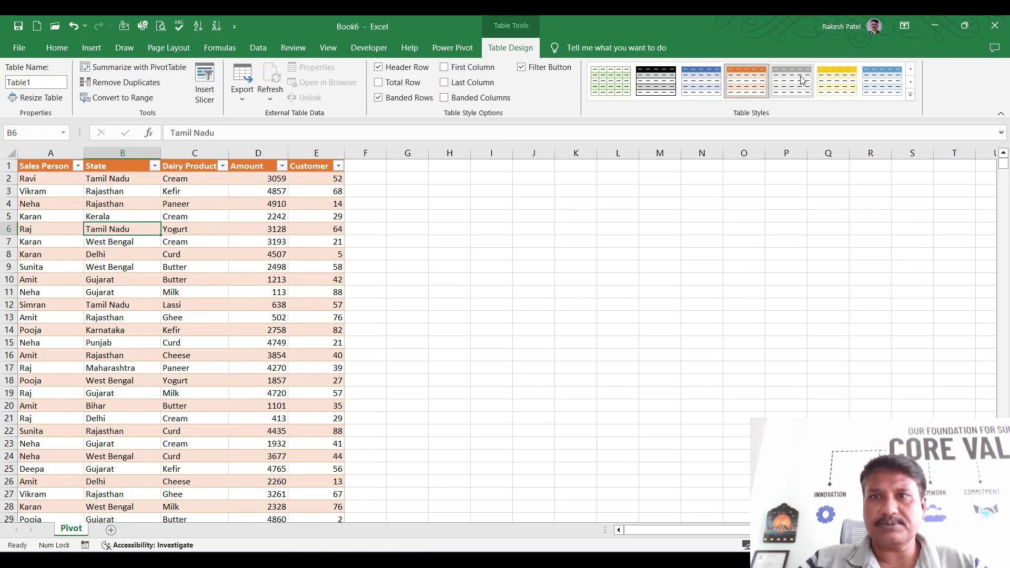
left_click(50, 82)
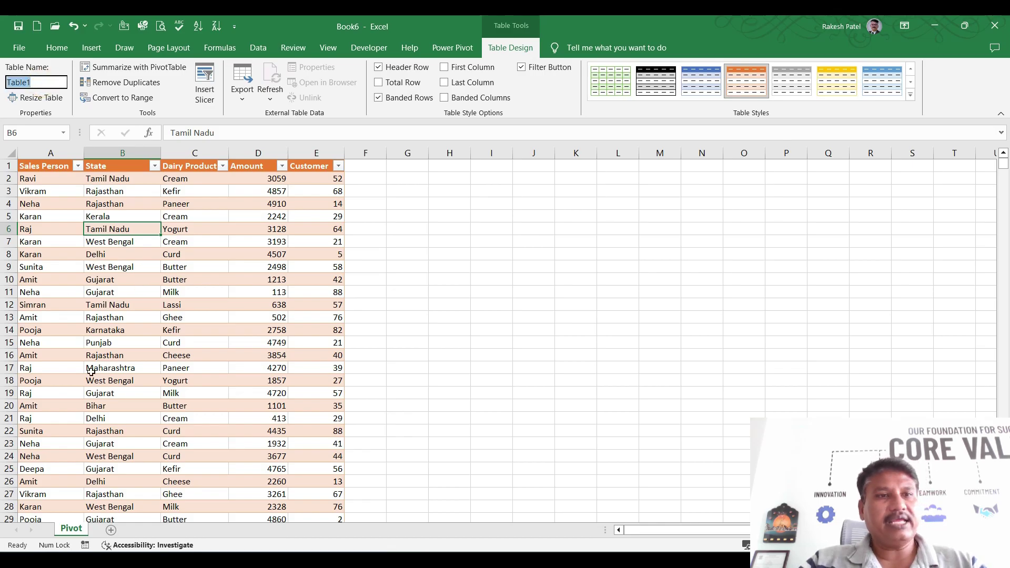
type("SalesData")
key("Return")
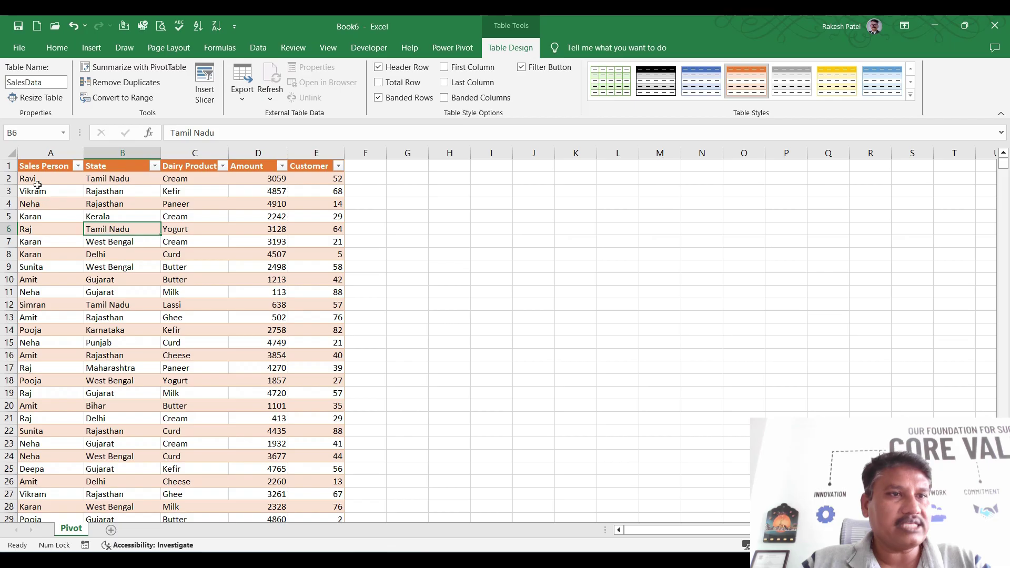
Add a record in row 1002 below the table with a salesperson's first name, state Gujarat, product Curd, amount 550 and customer 20.
left_click(31, 165)
key("ctrl+Down")
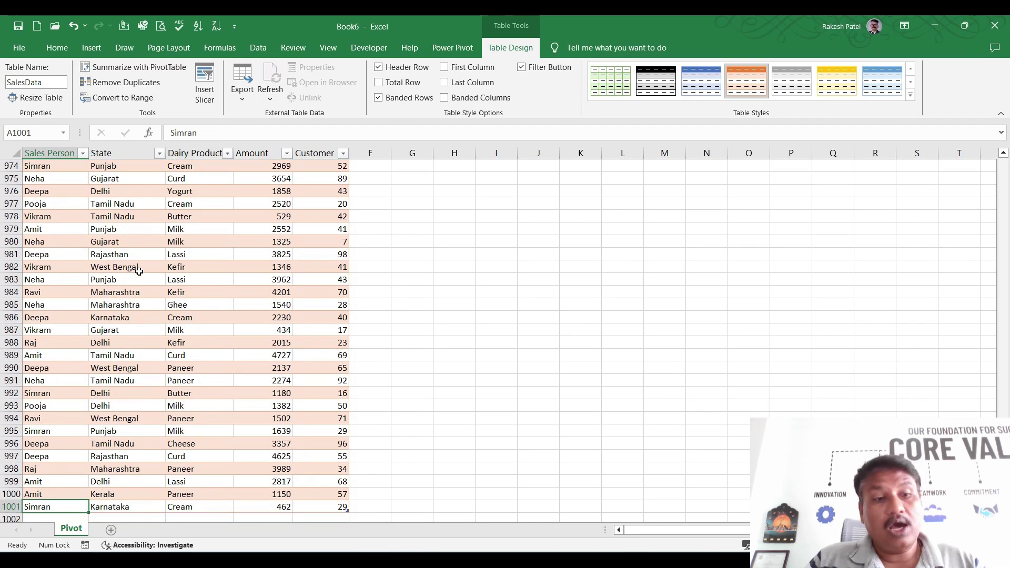
key("Down")
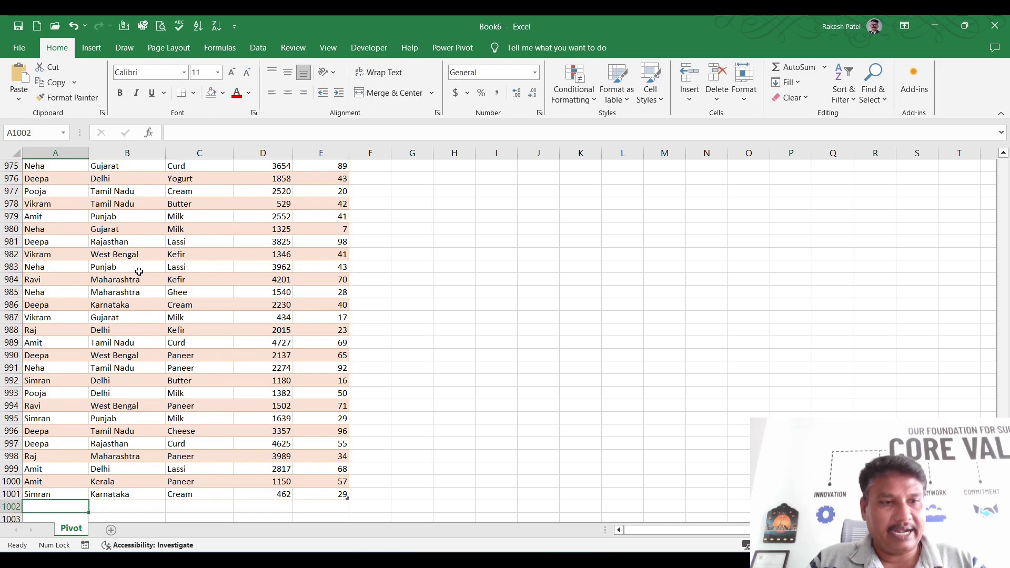
type("amit")
key("Tab")
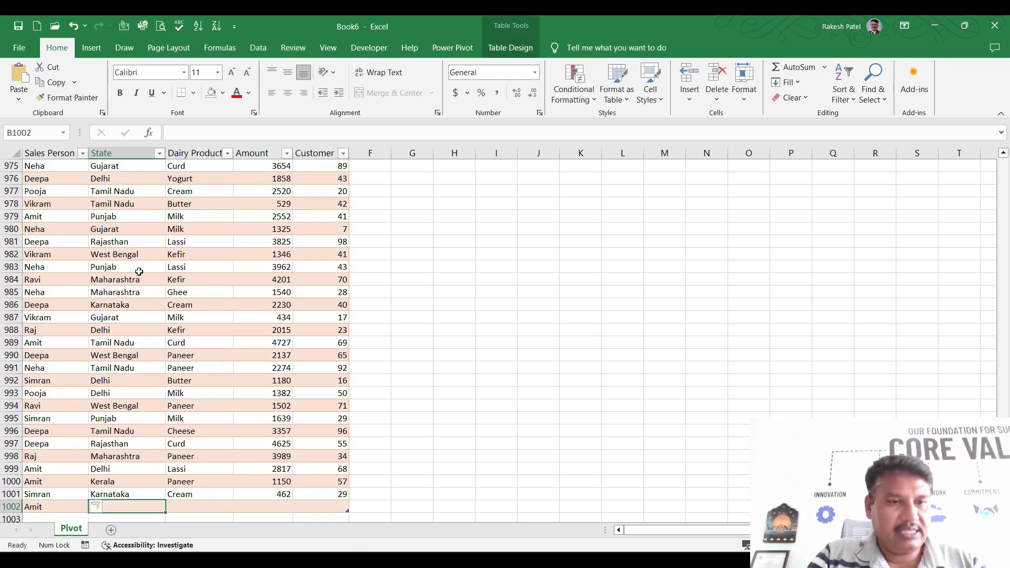
type("g")
key("Tab")
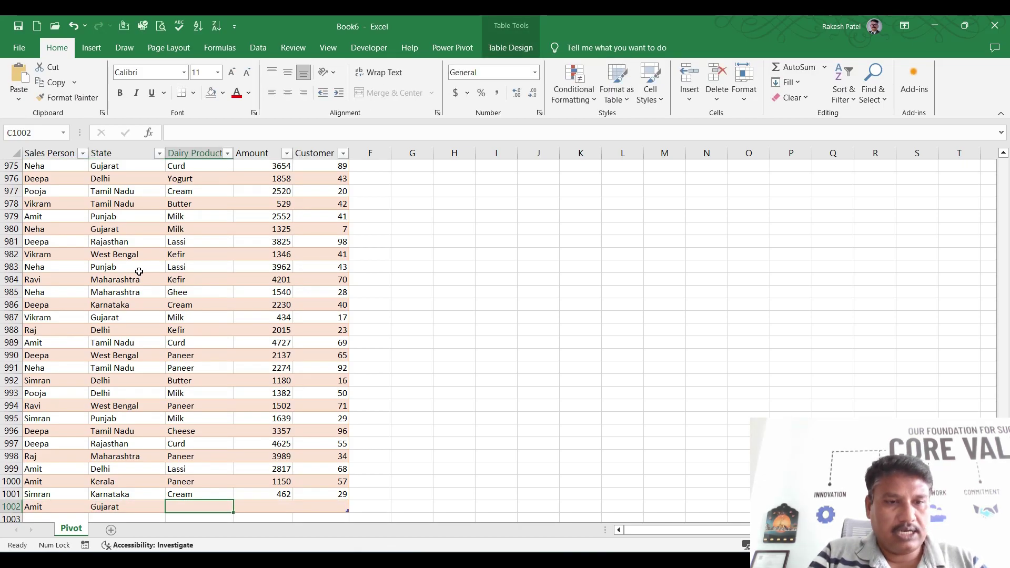
type("curd")
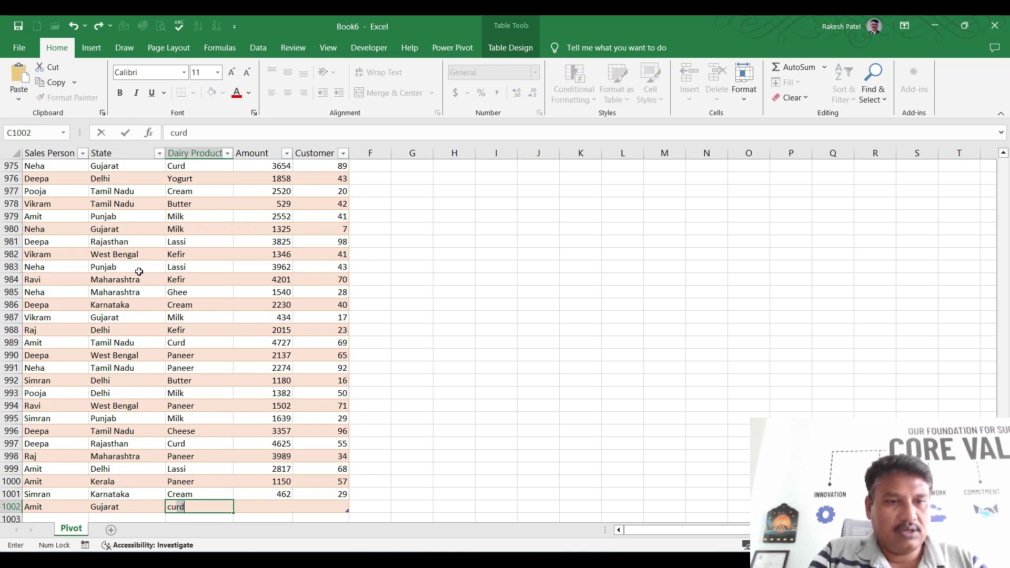
key("Tab")
type("5500")
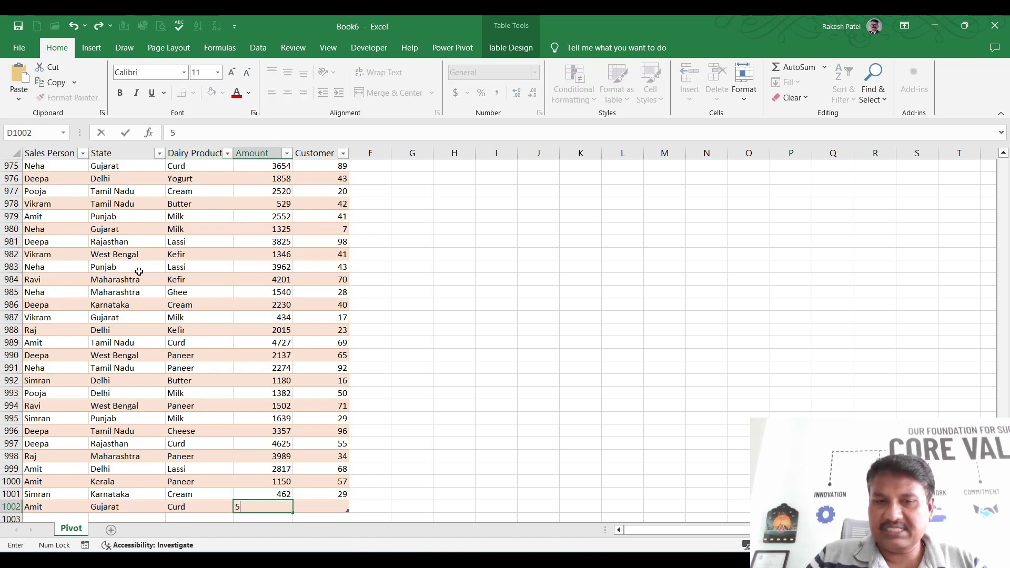
key("Tab")
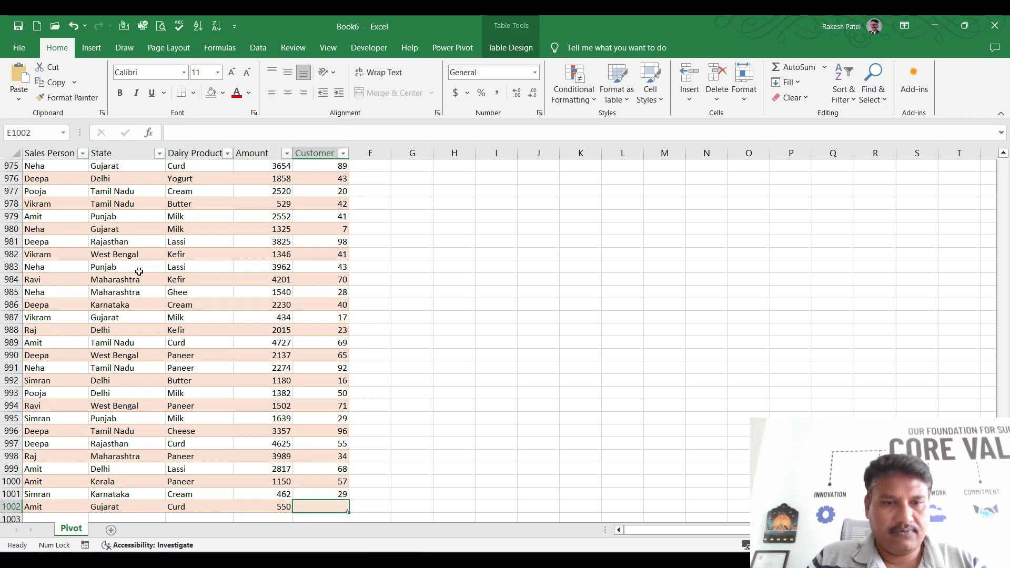
type("20")
key("Return")
Select the SalesData table by its name and examine how far down the selected range extends.
key("Up")
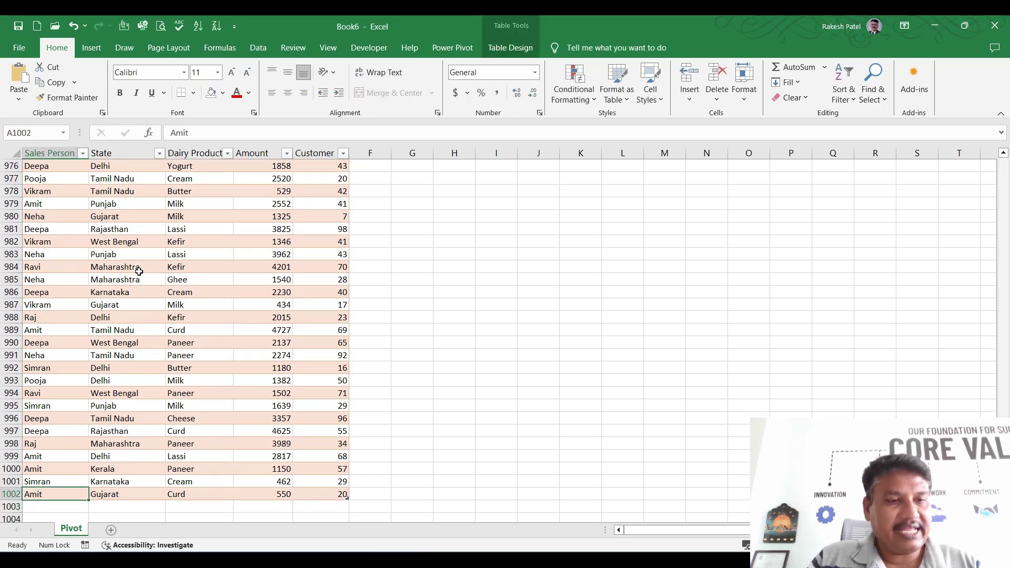
key("Down")
key("Down")
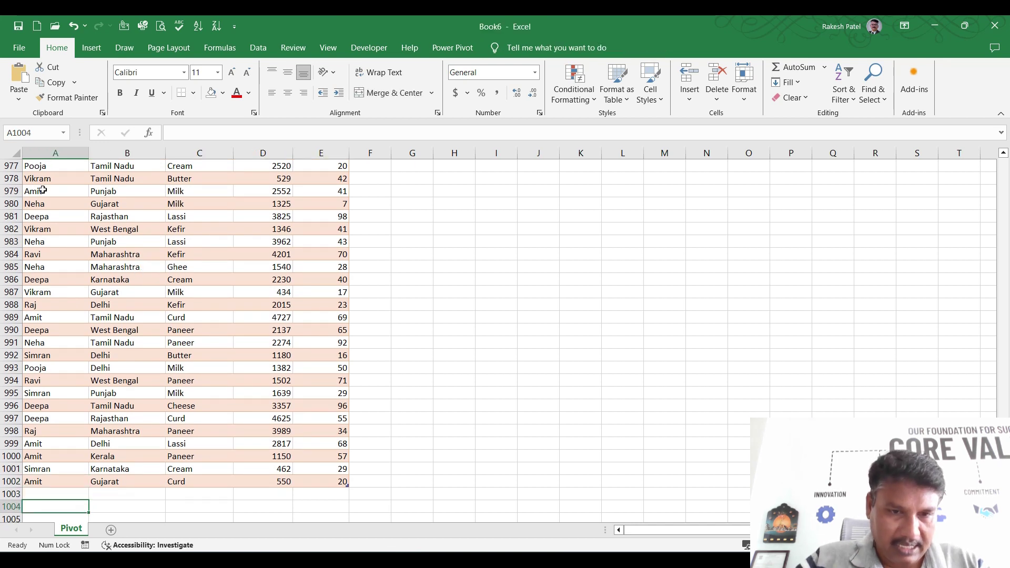
left_click(331, 483)
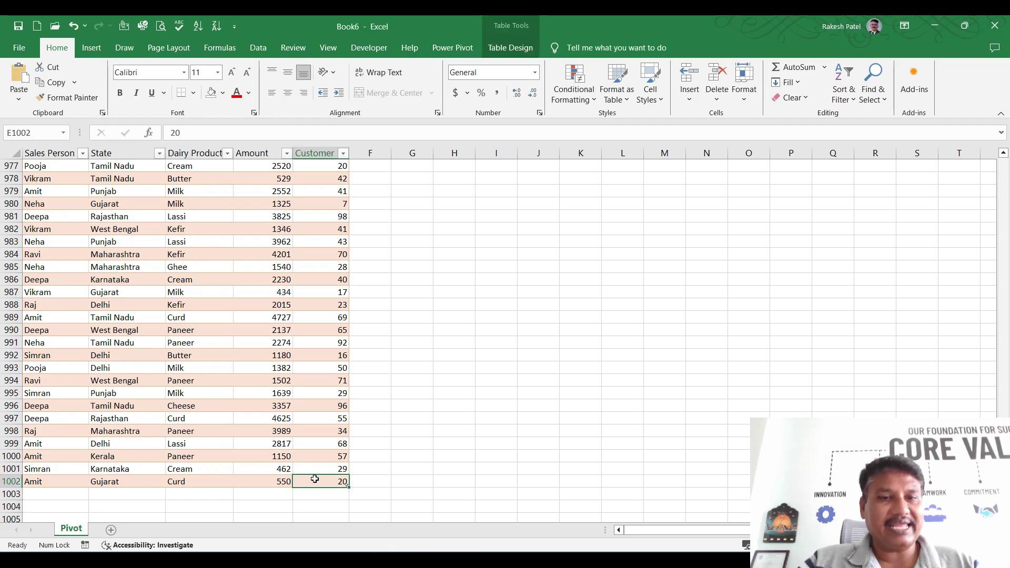
left_click(63, 132)
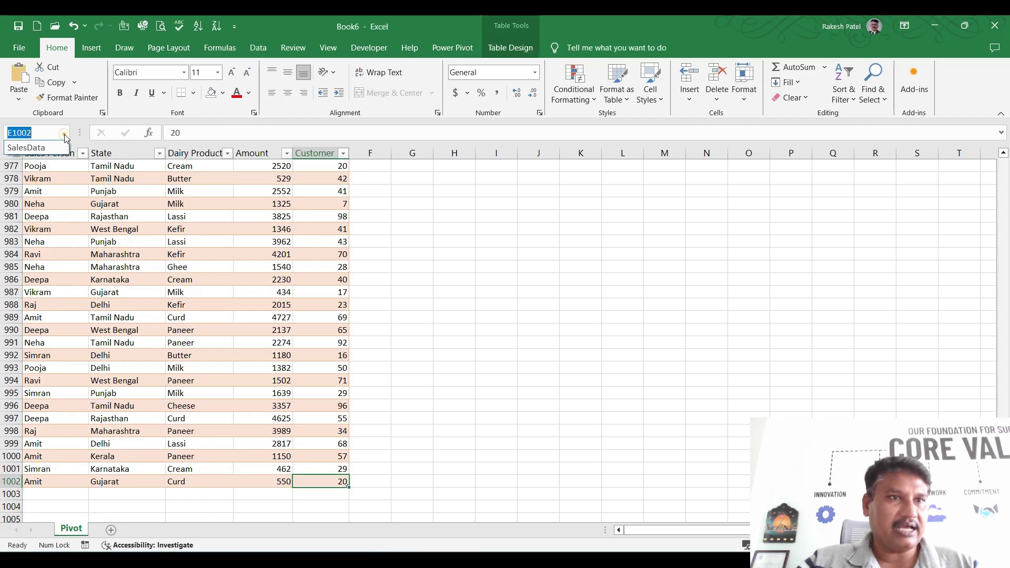
left_click(38, 148)
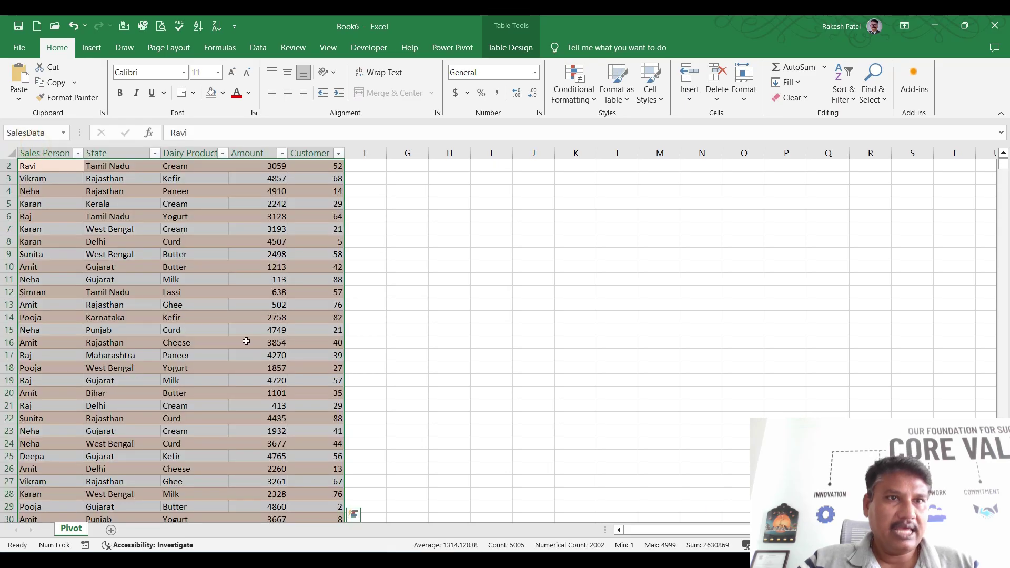
left_click_drag(1002, 166, 996, 521)
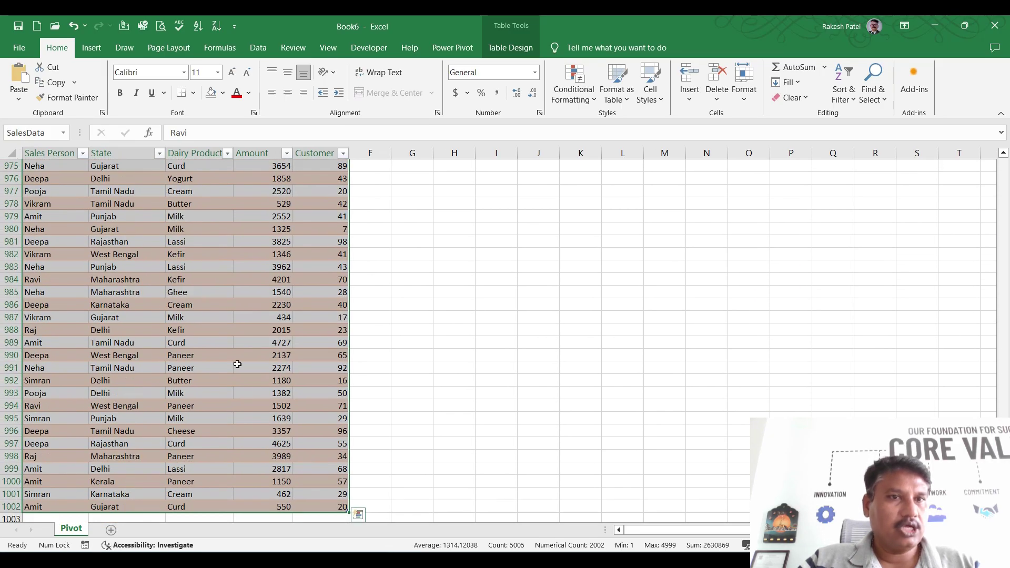
Start creating a PivotTable from table or range, using the SalesData table as its source.
left_click(203, 278)
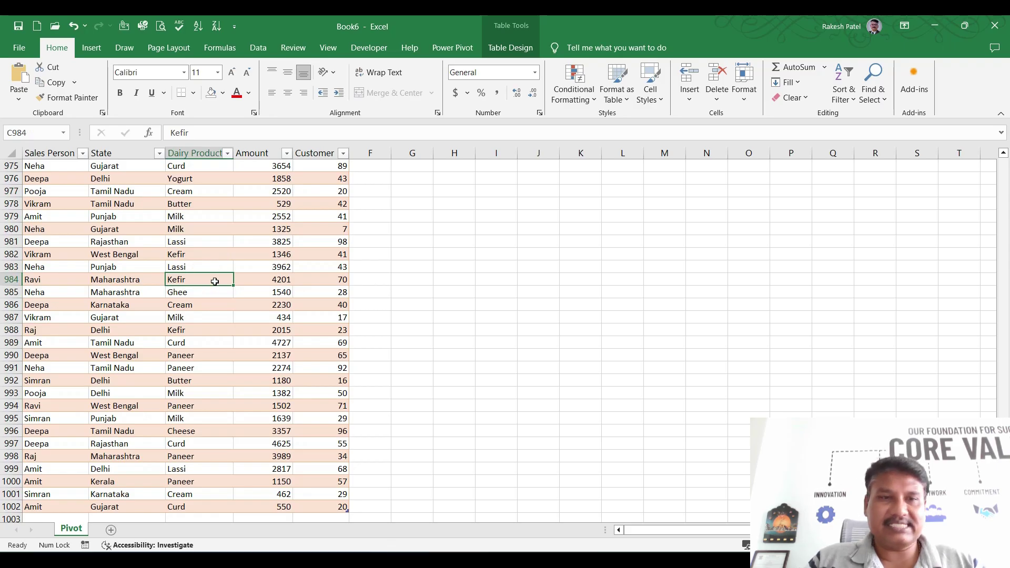
key("ctrl+Up")
key("Right")
key("Right")
key("Right")
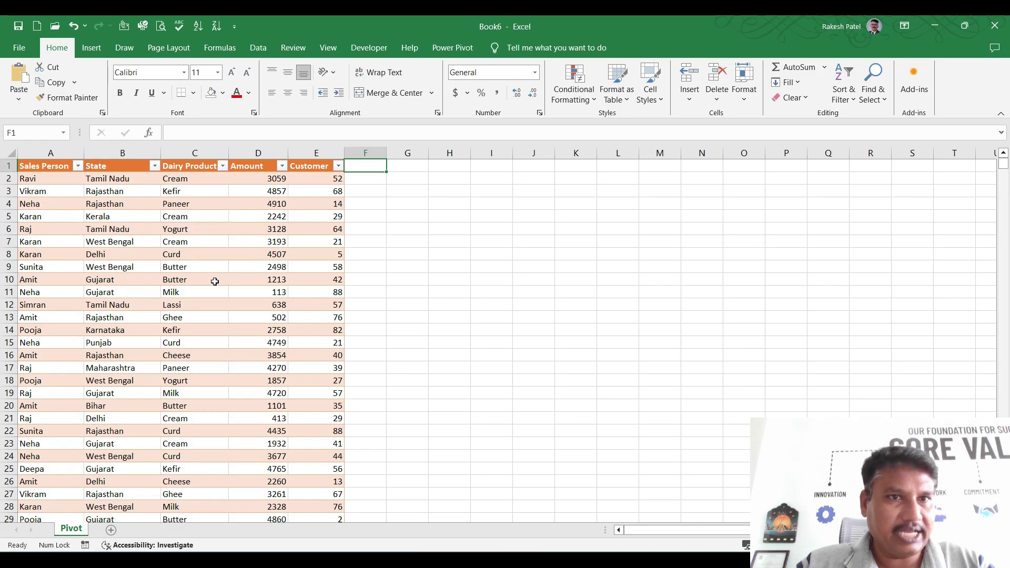
left_click(215, 281)
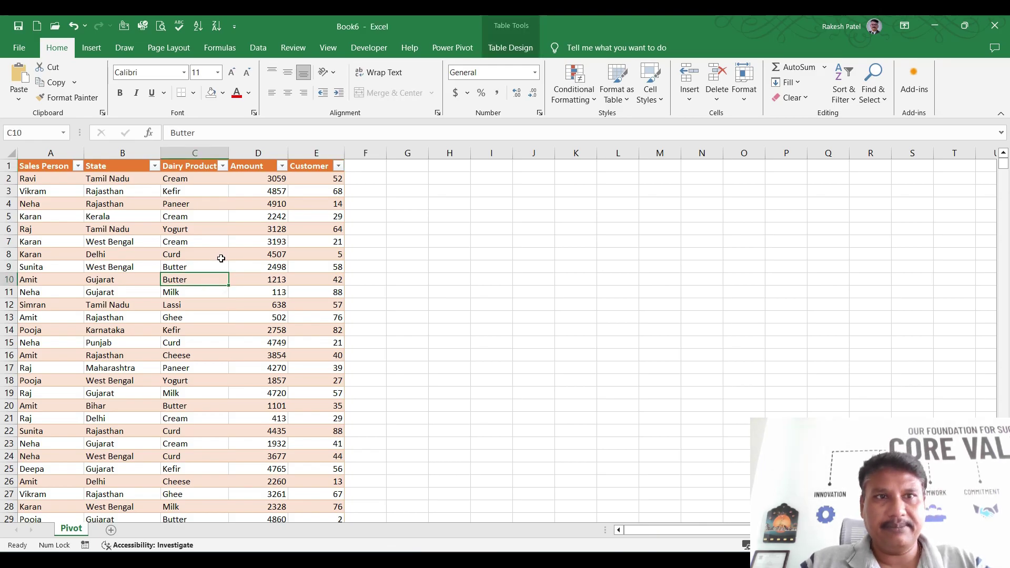
left_click(92, 50)
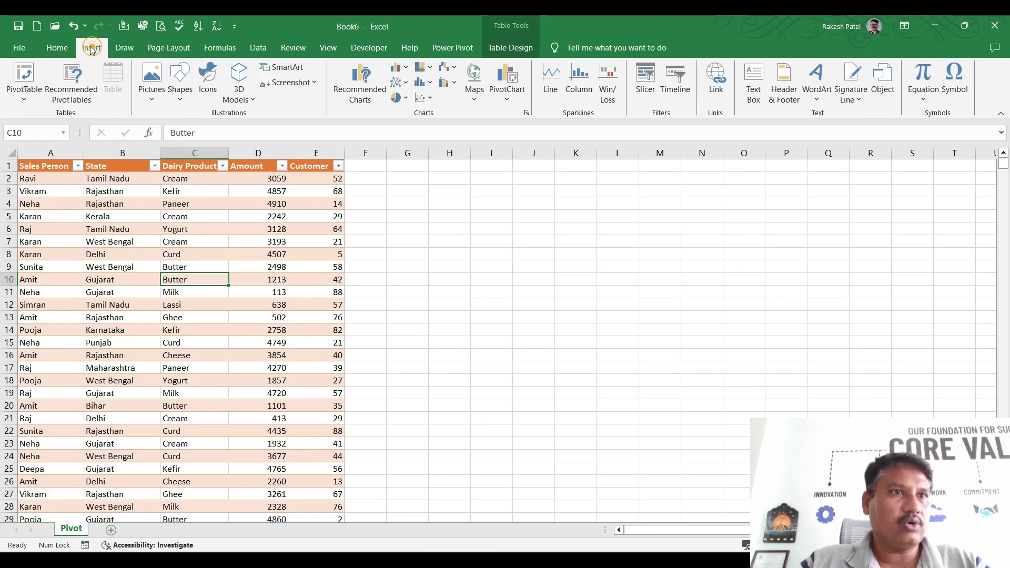
left_click(23, 103)
left_click(37, 113)
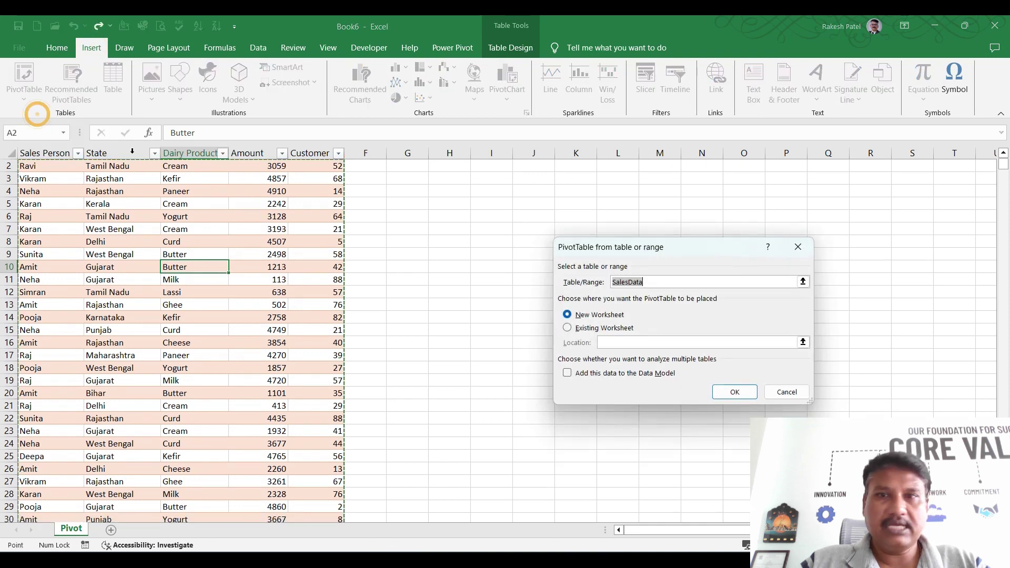
Place the SalesData PivotTable on a new worksheet instead of at G3 of the existing Pivot sheet.
left_click(633, 282)
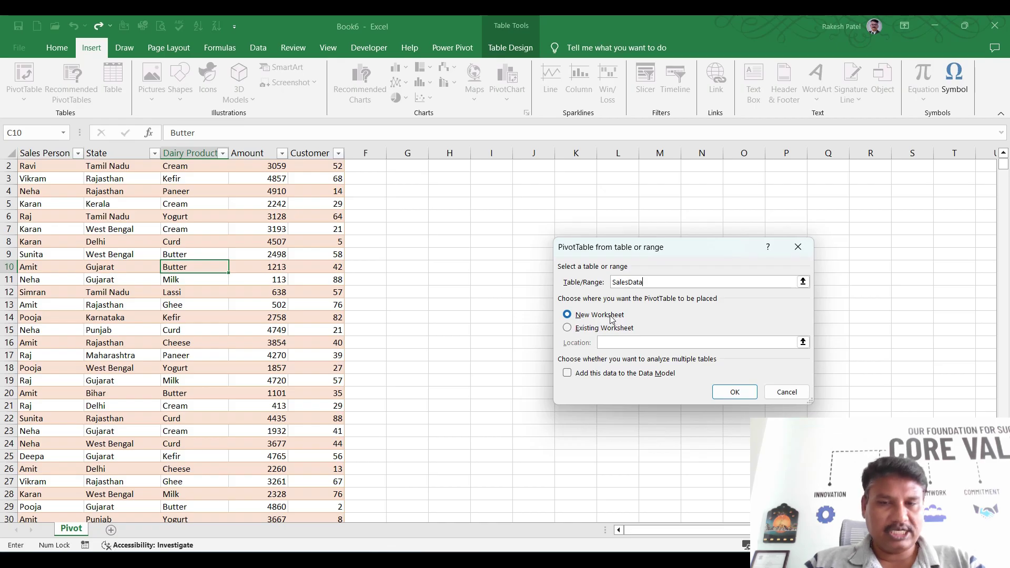
left_click(571, 328)
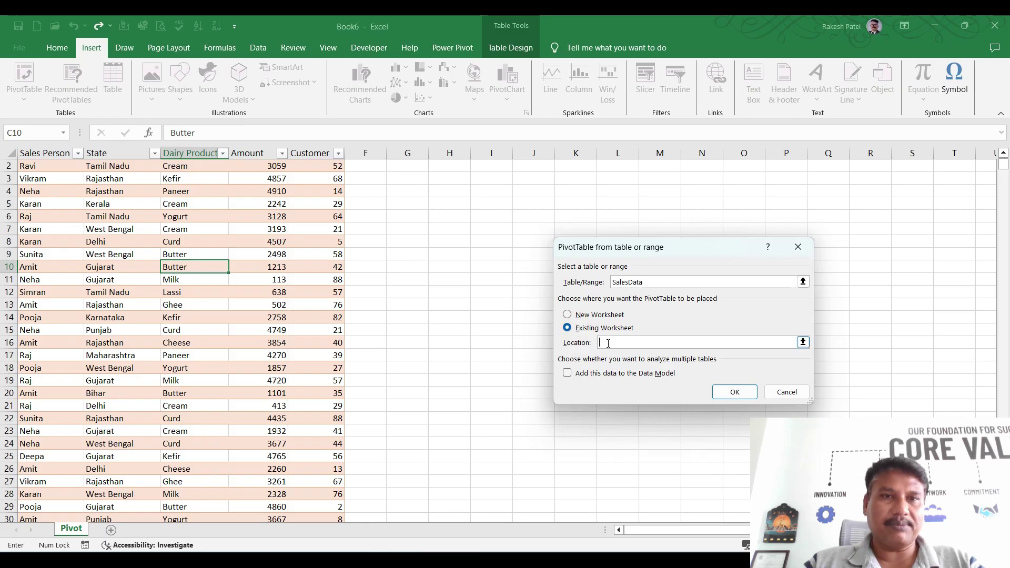
left_click(423, 178)
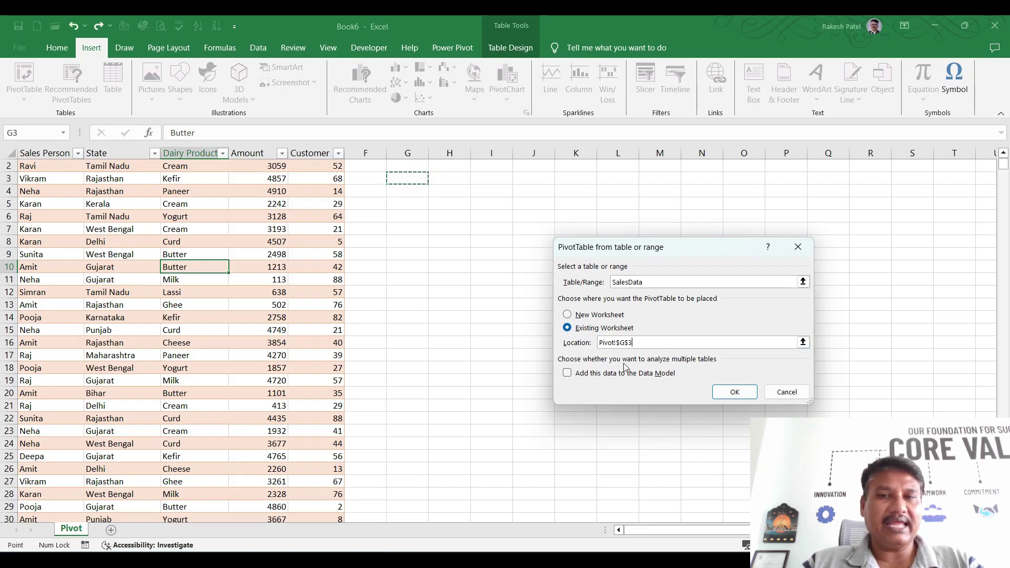
left_click(589, 317)
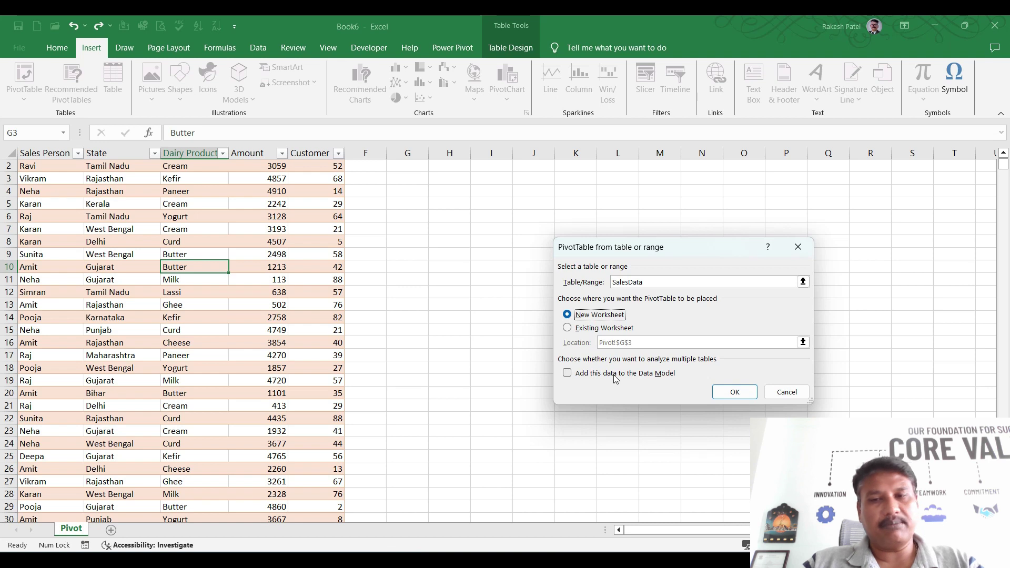
left_click(728, 393)
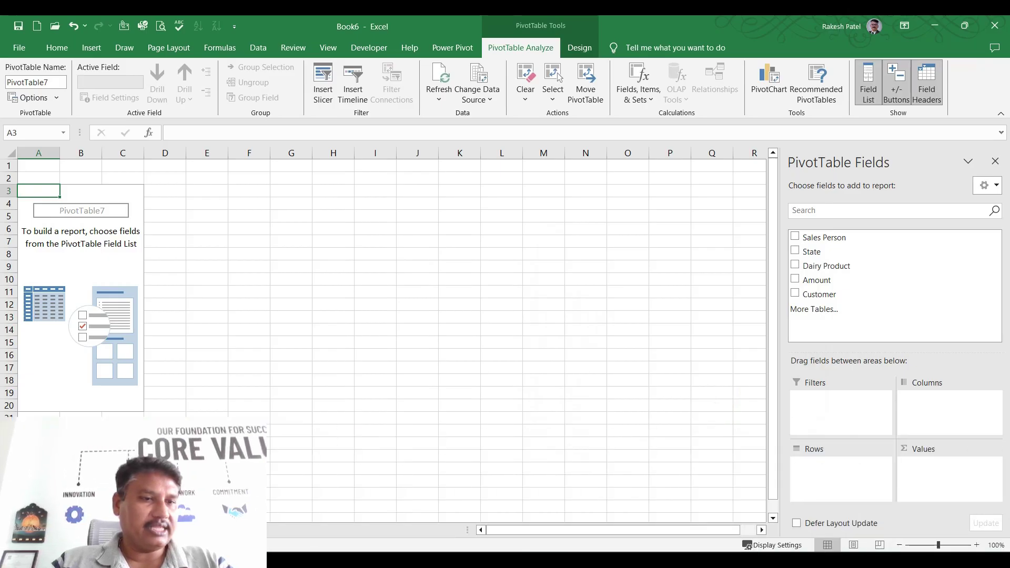
Look at the SalesData source sheet and return to the empty PivotTable's placeholder area.
left_click(114, 530)
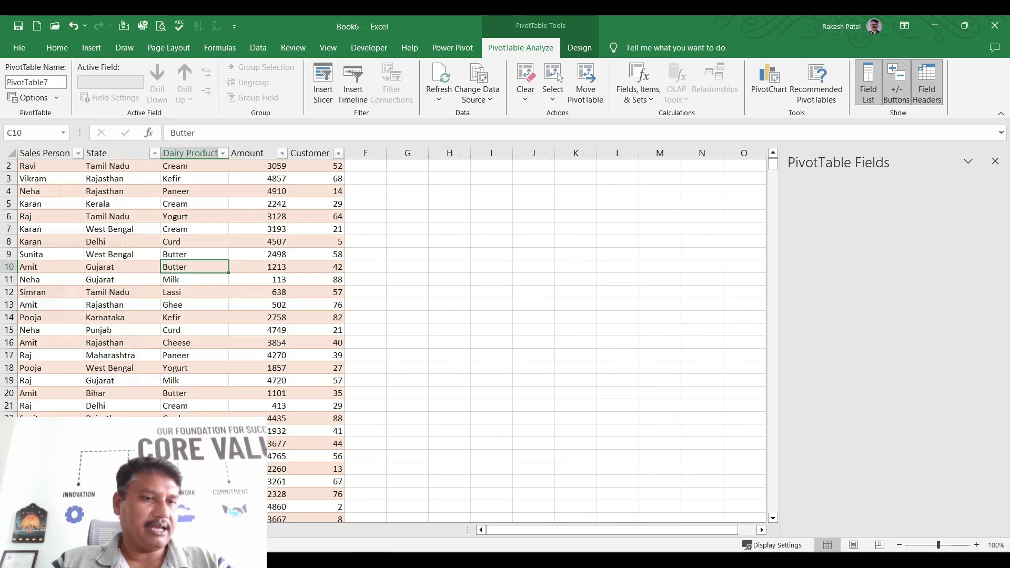
left_click(75, 530)
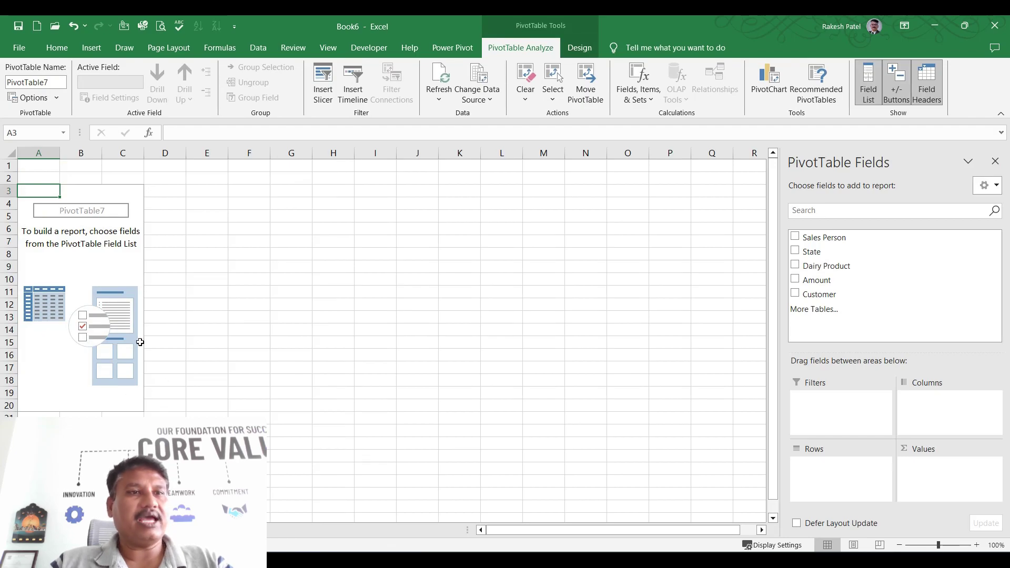
left_click(79, 254)
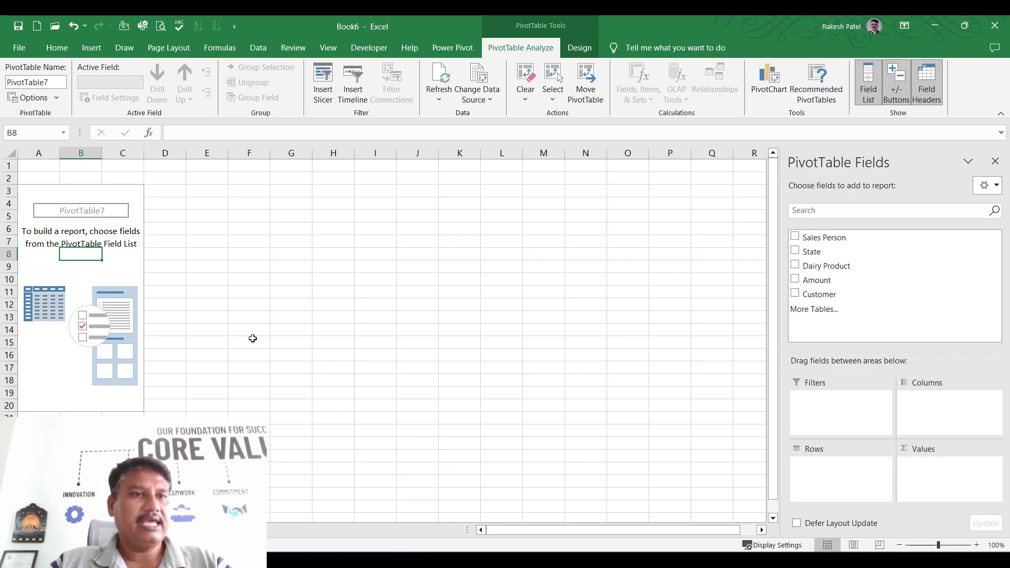
left_click(70, 281)
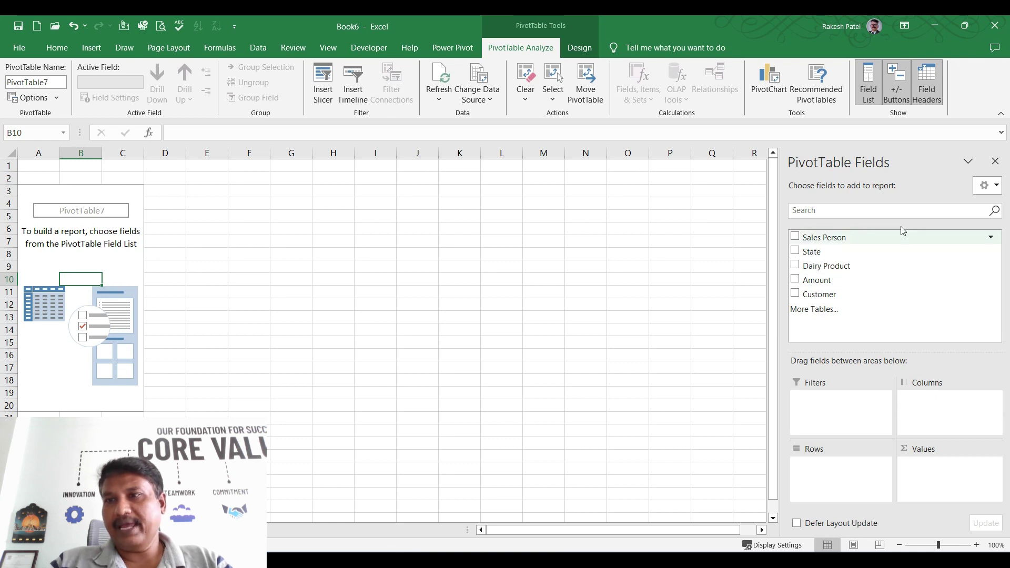
Search the PivotTable field list for "am" and "st", and clear the search.
left_click(821, 210)
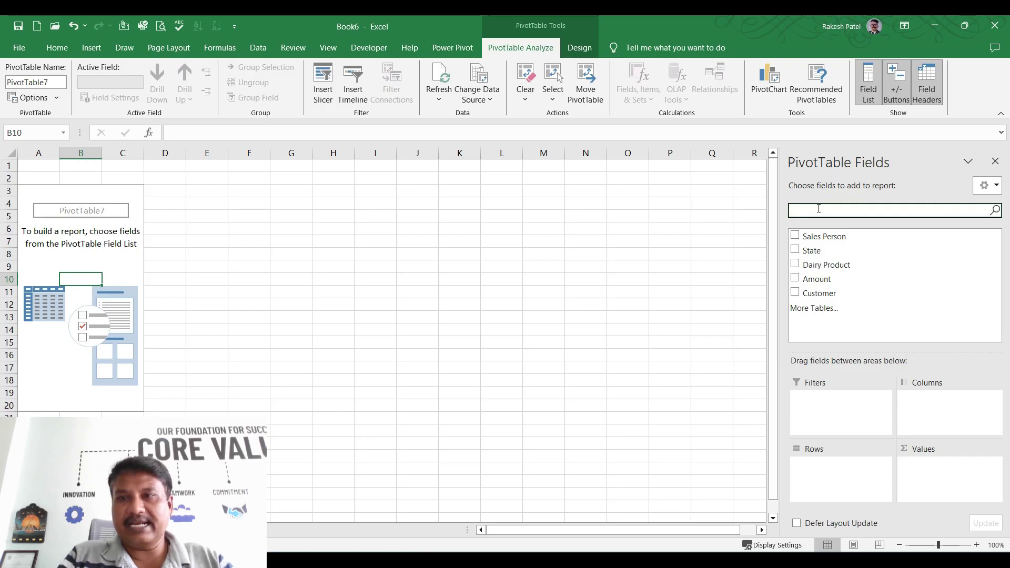
type("am")
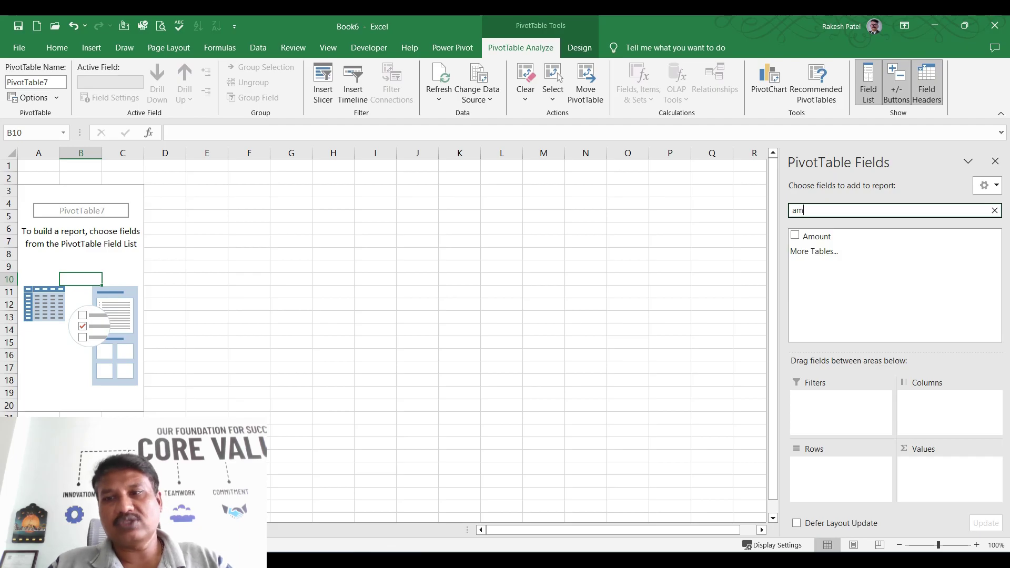
key("BackSpace")
key("BackSpace")
type("st")
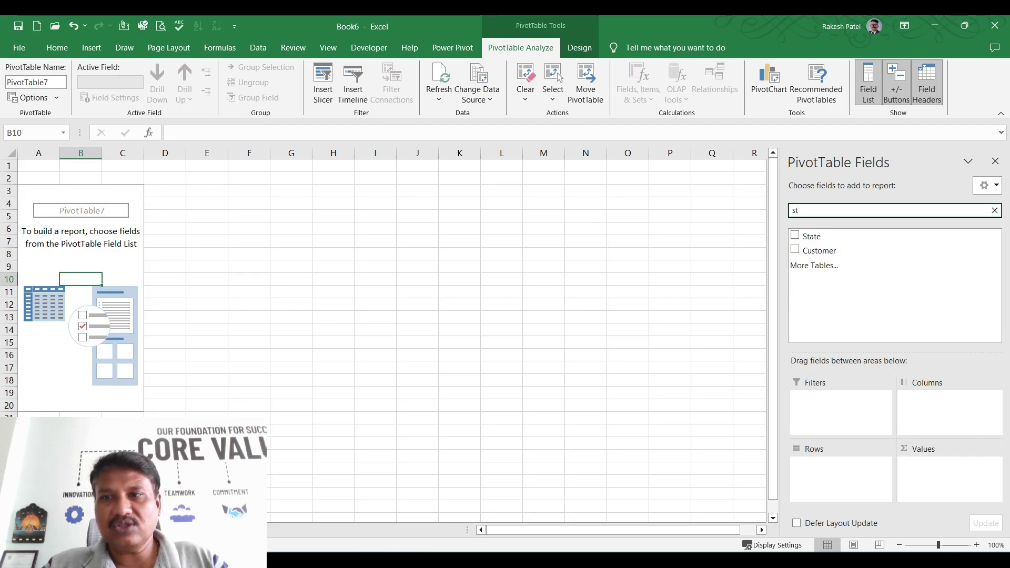
type("o")
key("BackSpace")
key("BackSpace")
key("BackSpace")
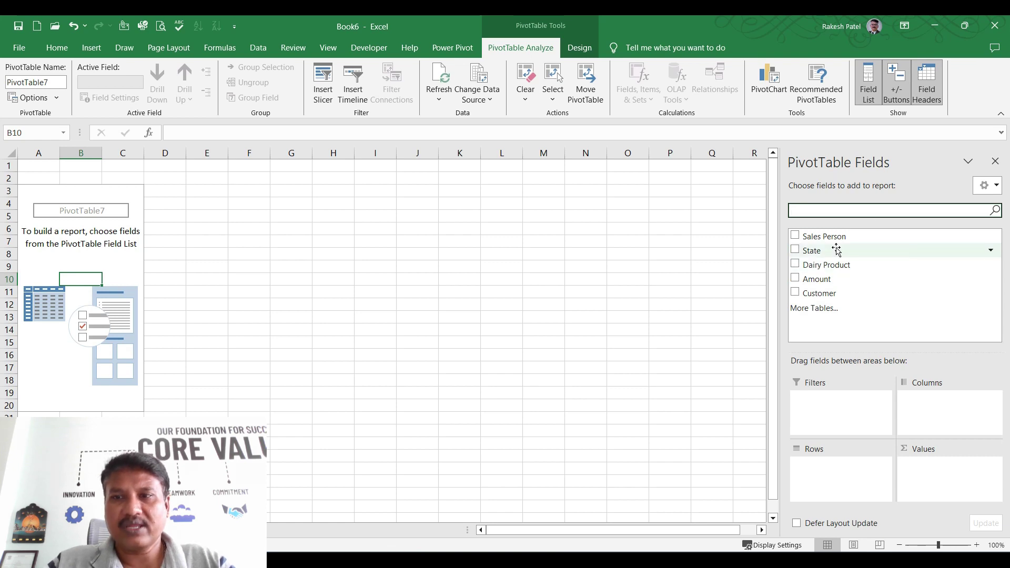
left_click(826, 338)
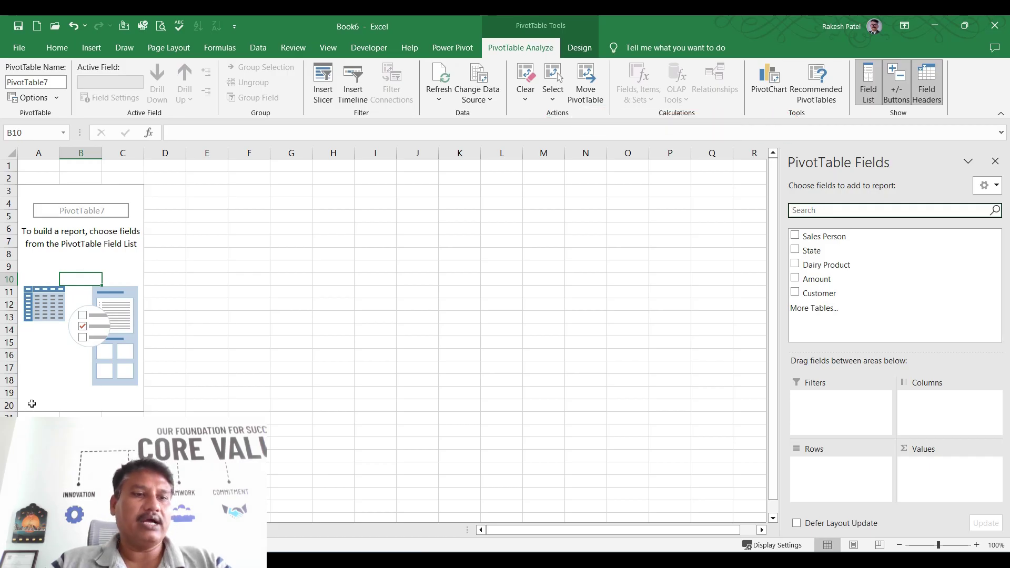
Check the Sales Person column in the source table and add that field to the PivotTable's Rows area.
left_click(100, 530)
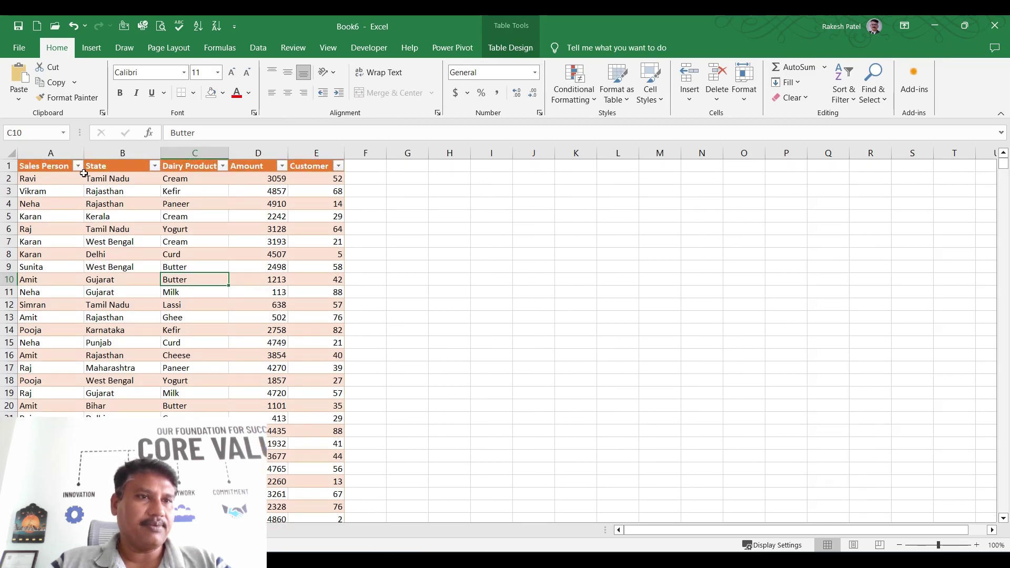
left_click(67, 530)
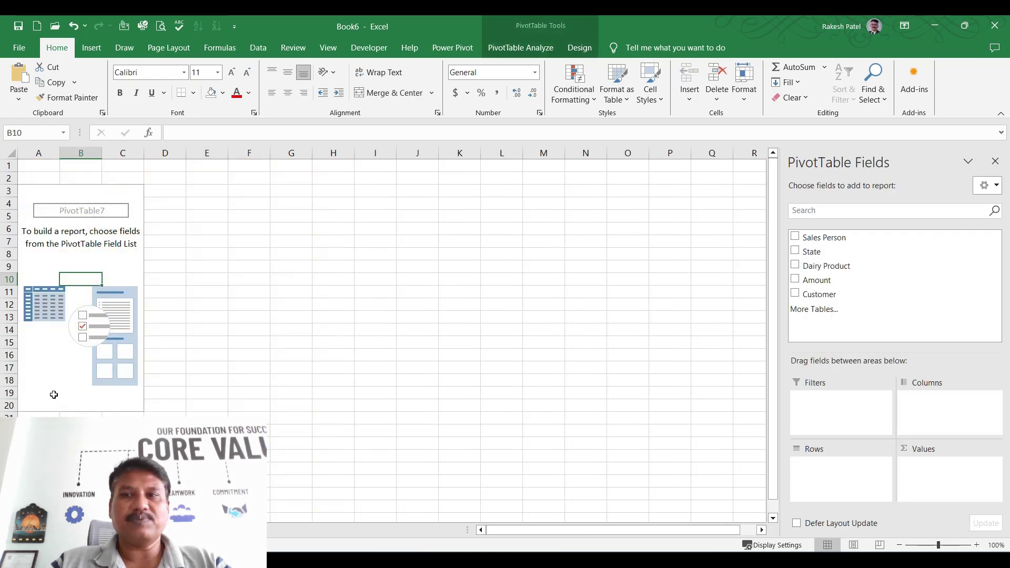
left_click_drag(813, 242, 823, 480)
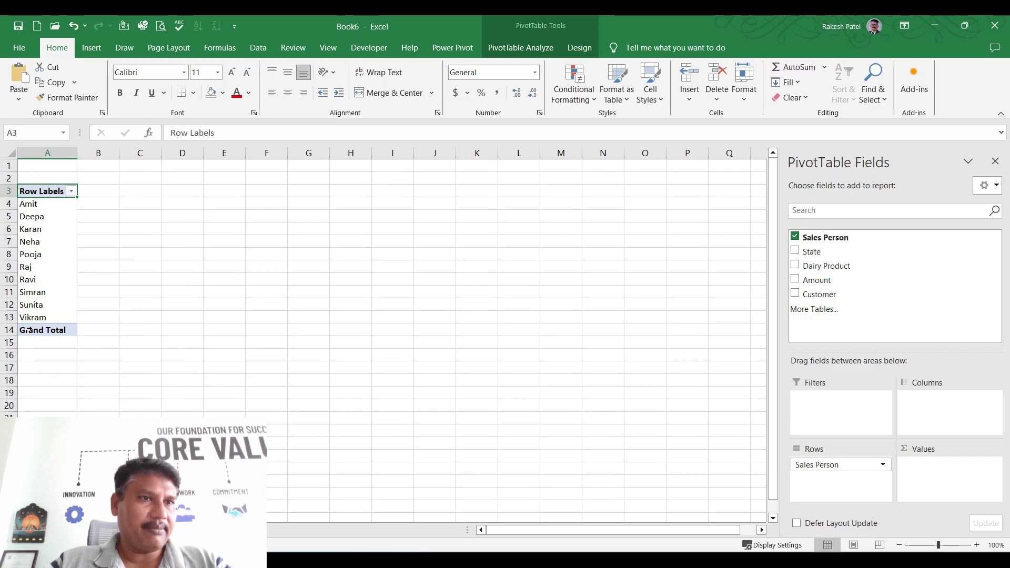
Compare the row labels with the source table, and try Sales Person in the Columns area before returning it to Rows.
key("ctrl+Page_Down")
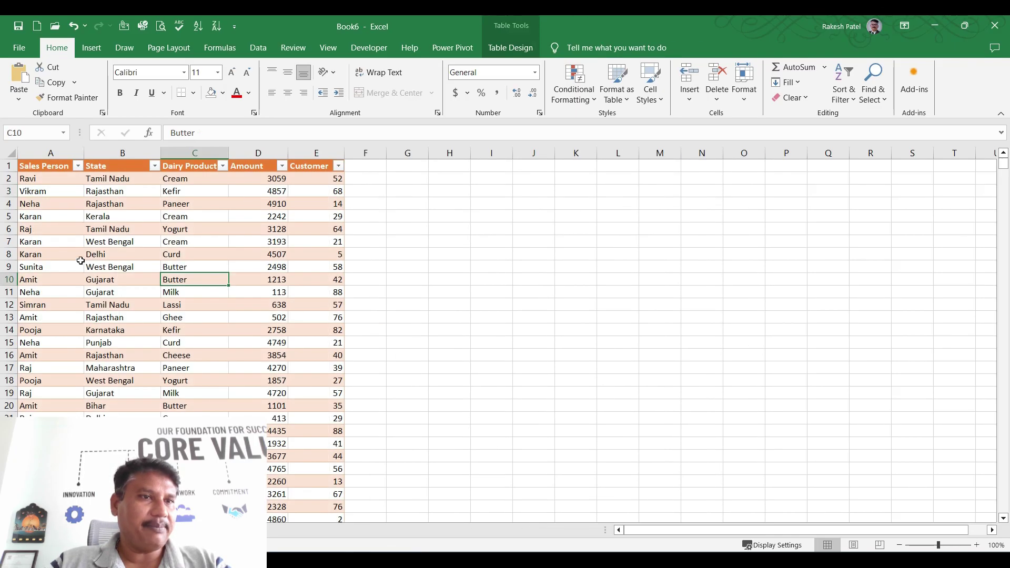
key("ctrl+Page_Up")
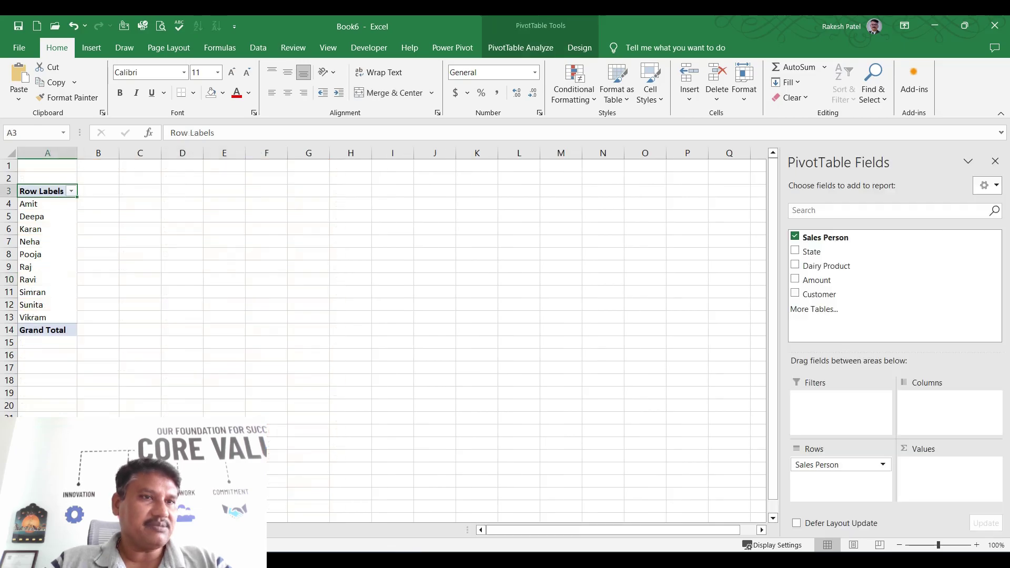
left_click(39, 216)
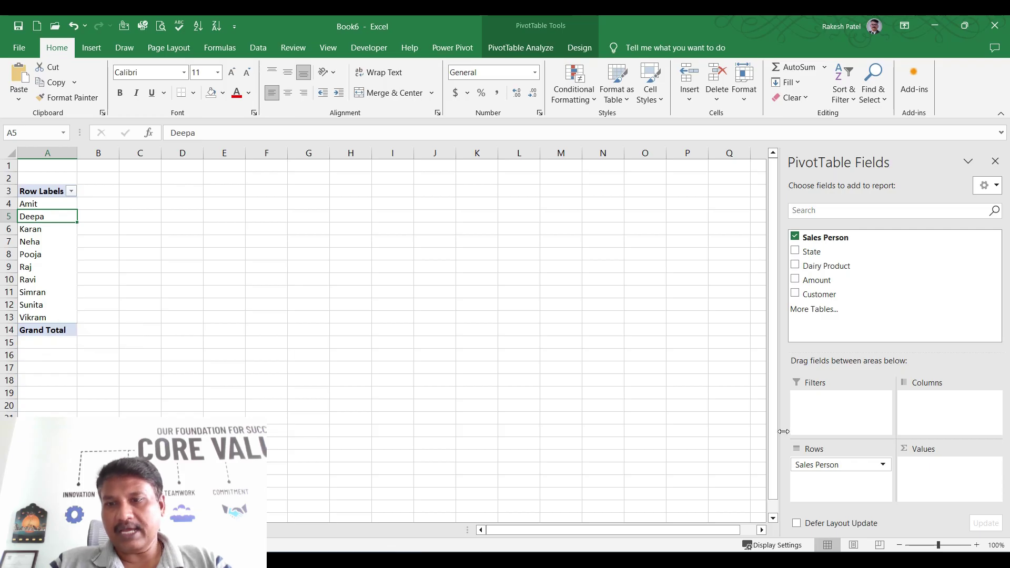
left_click_drag(825, 466, 936, 405)
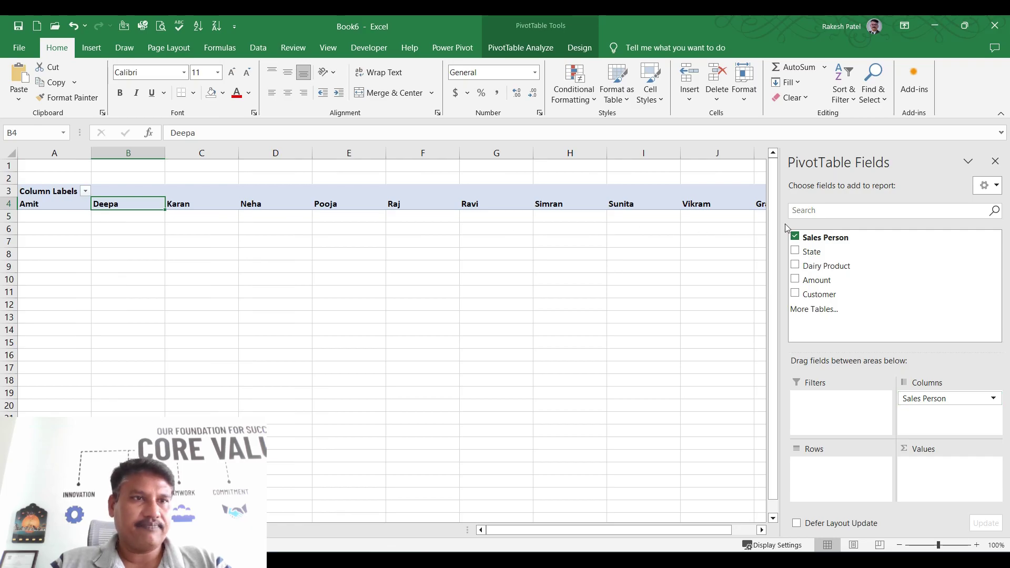
left_click_drag(938, 399, 829, 474)
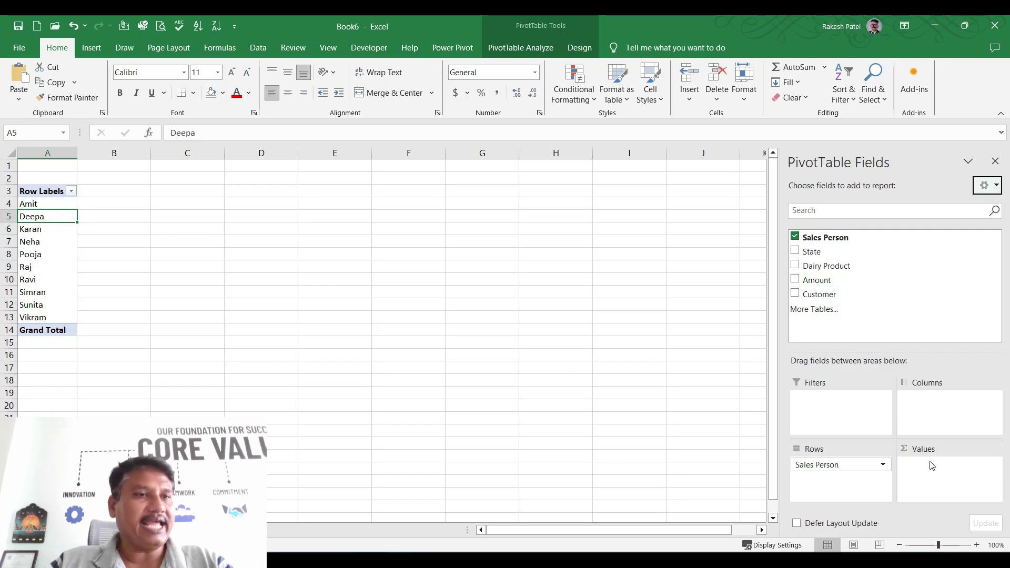
Add the Amount field to the PivotTable's Values area as Sum of Amount.
left_click_drag(813, 280, 959, 452)
left_click_drag(973, 476, 971, 475)
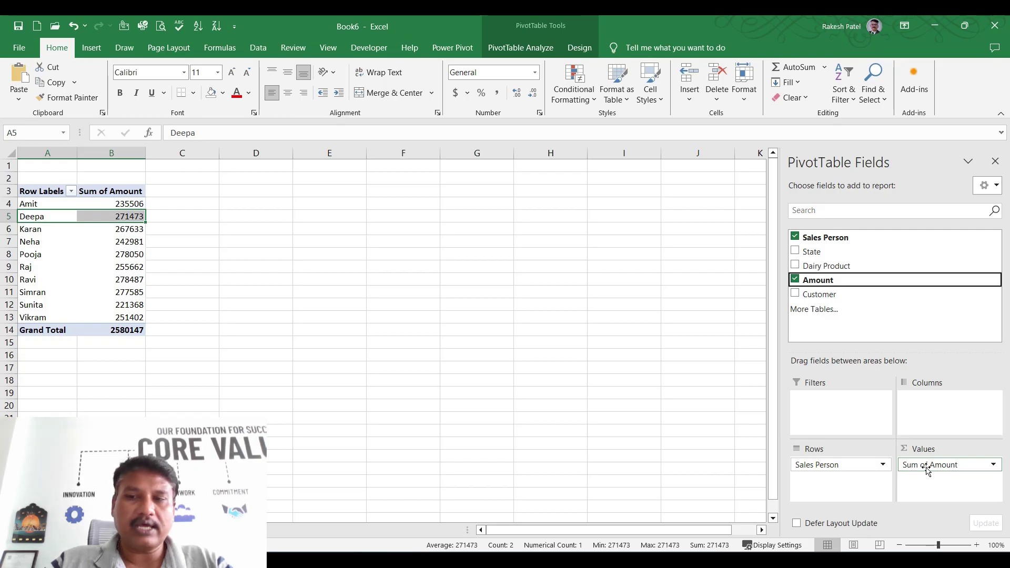
left_click(993, 465)
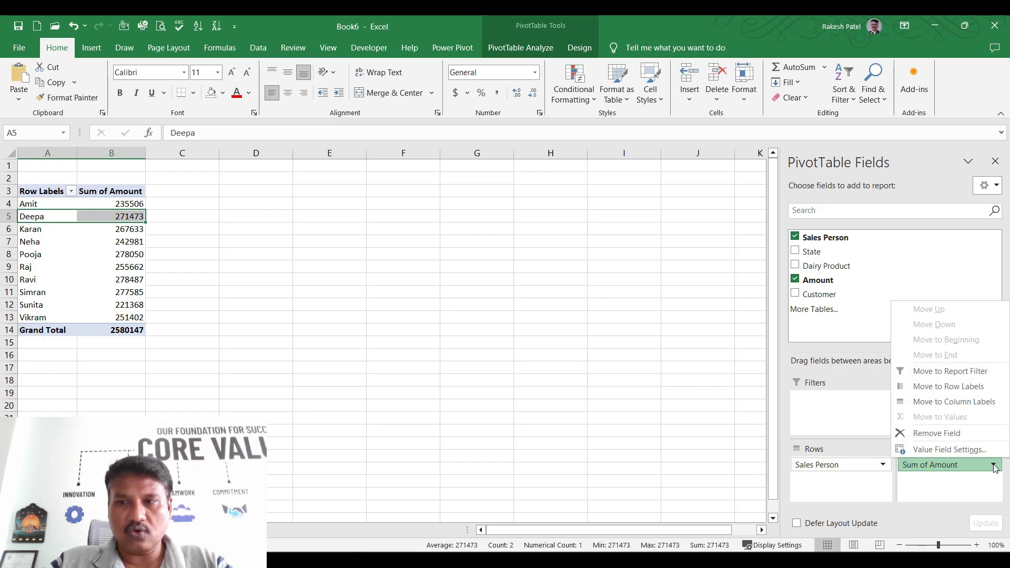
left_click(994, 466)
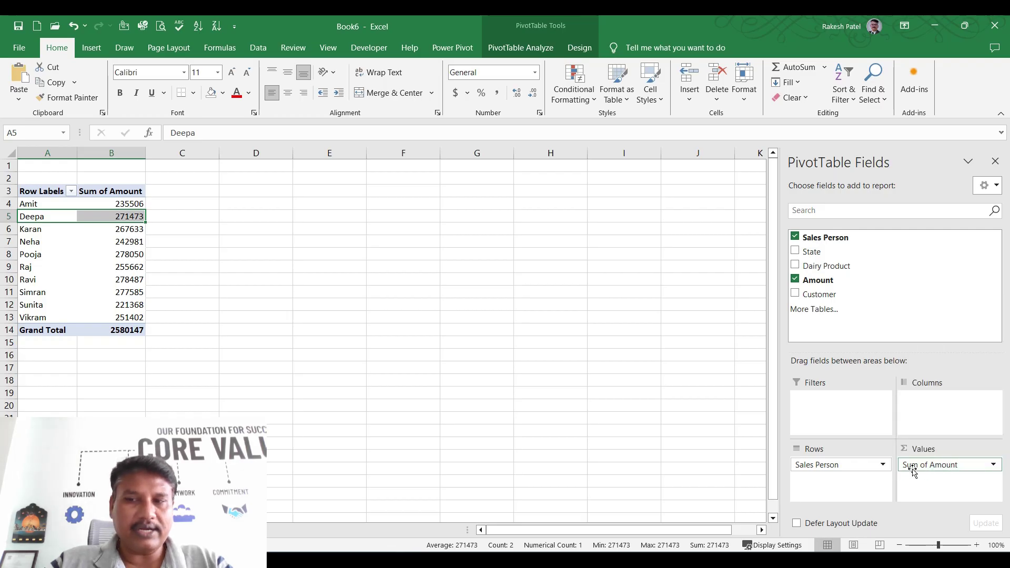
Try the State field in the Values area as a count and remove it from the PivotTable again.
mouse_move(913, 471)
left_mouse_down()
mouse_move(812, 253)
mouse_move(865, 295)
mouse_move(927, 479)
left_mouse_up()
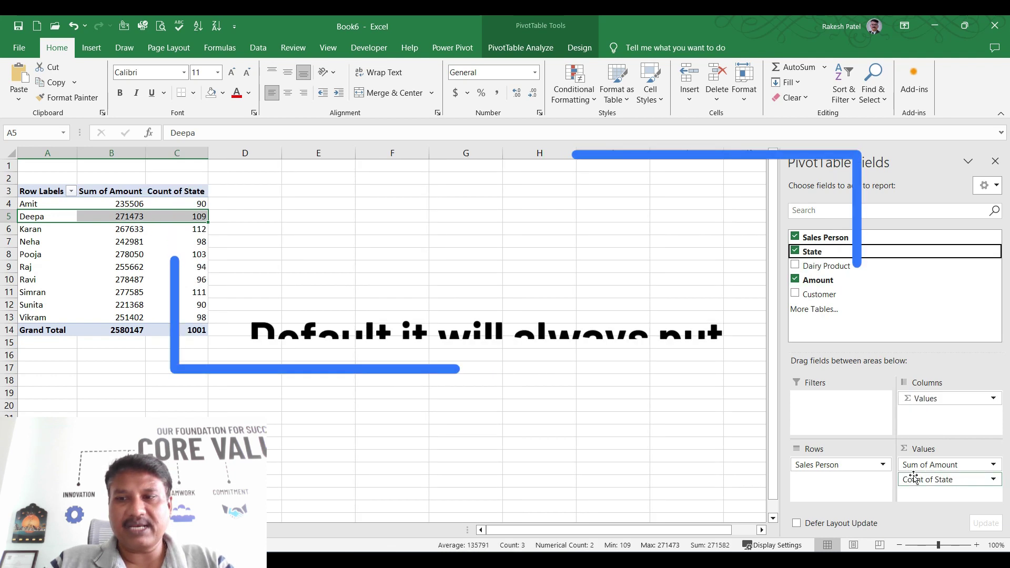
left_click_drag(933, 480, 679, 438)
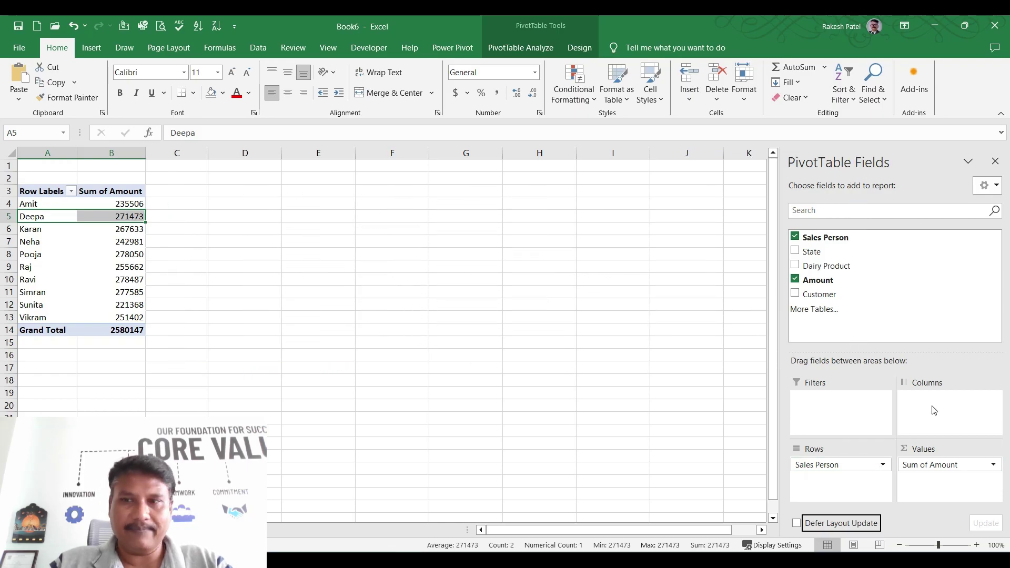
left_click(934, 468)
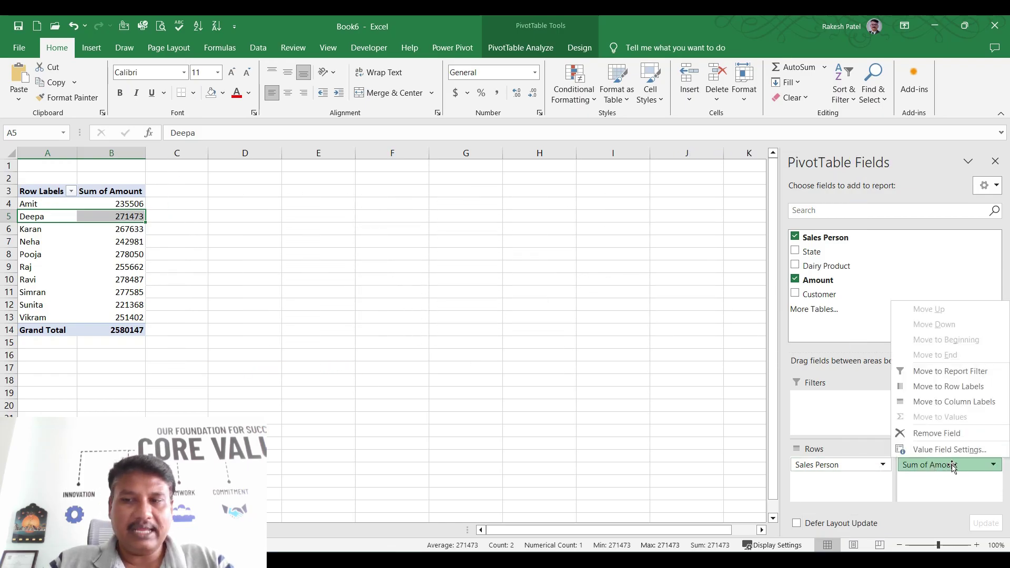
left_click(937, 492)
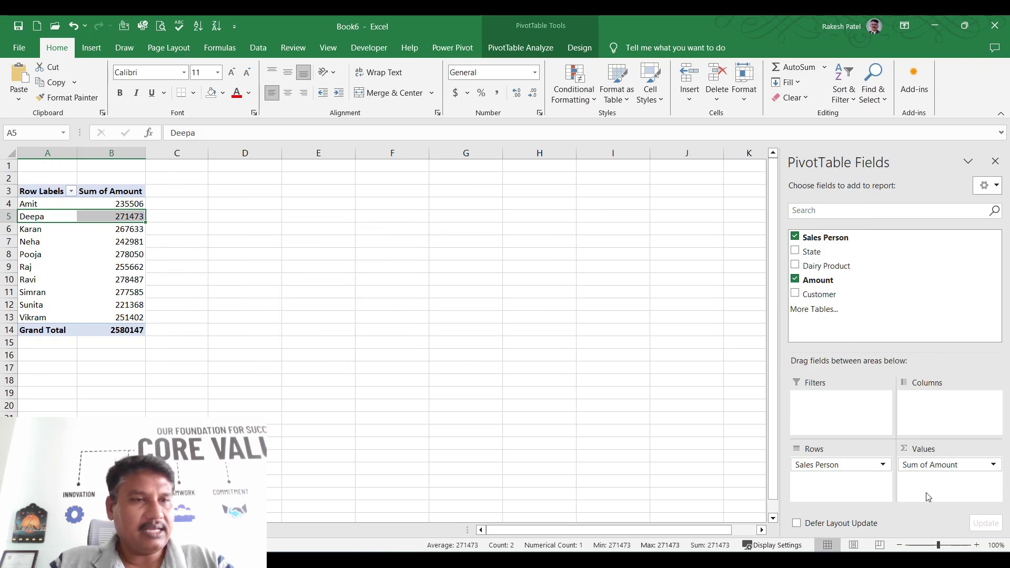
left_click(108, 252)
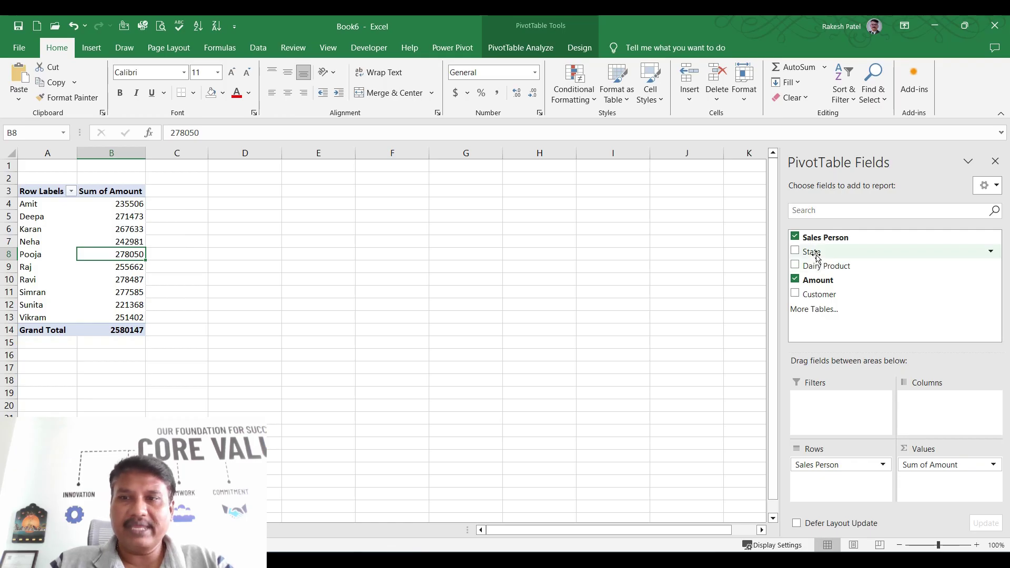
Add State below Sales Person in the PivotTable's Rows area, and collapse and re-expand the first sales person's group to inspect its state breakdown.
left_click_drag(817, 255, 841, 483)
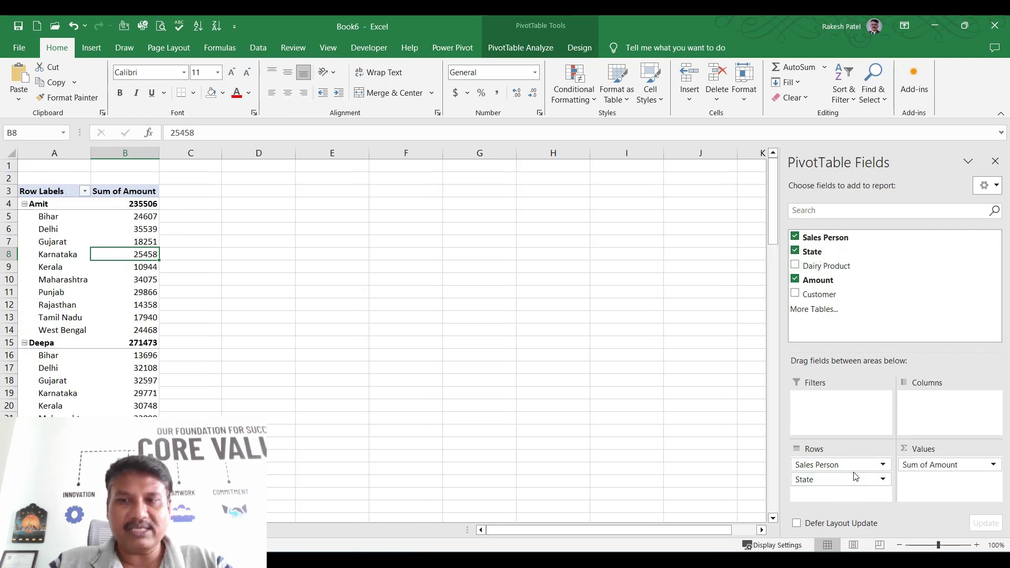
left_click(25, 204)
left_click(25, 204)
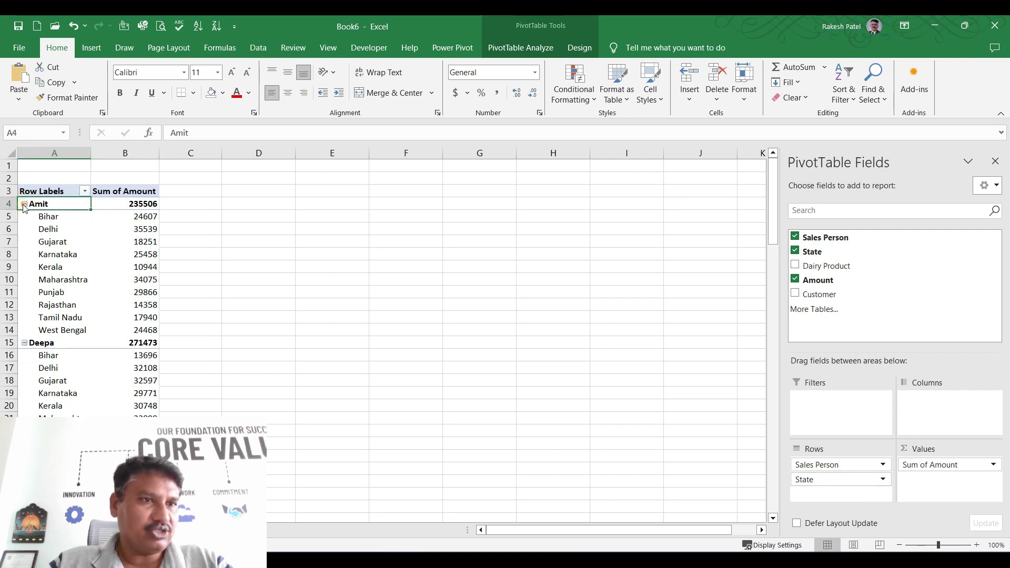
left_click(24, 204)
left_click(24, 205)
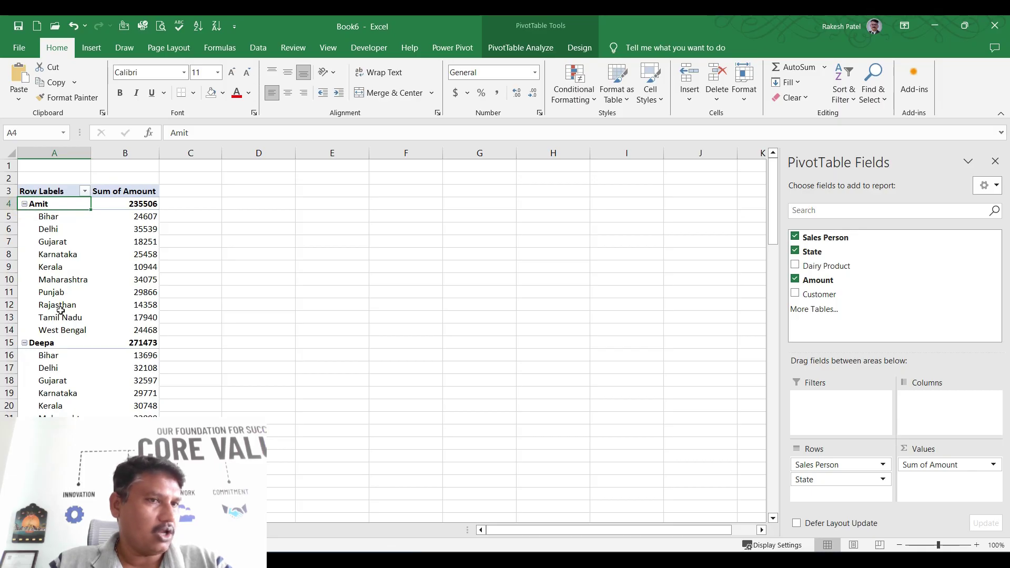
left_click(56, 218)
left_click(141, 217)
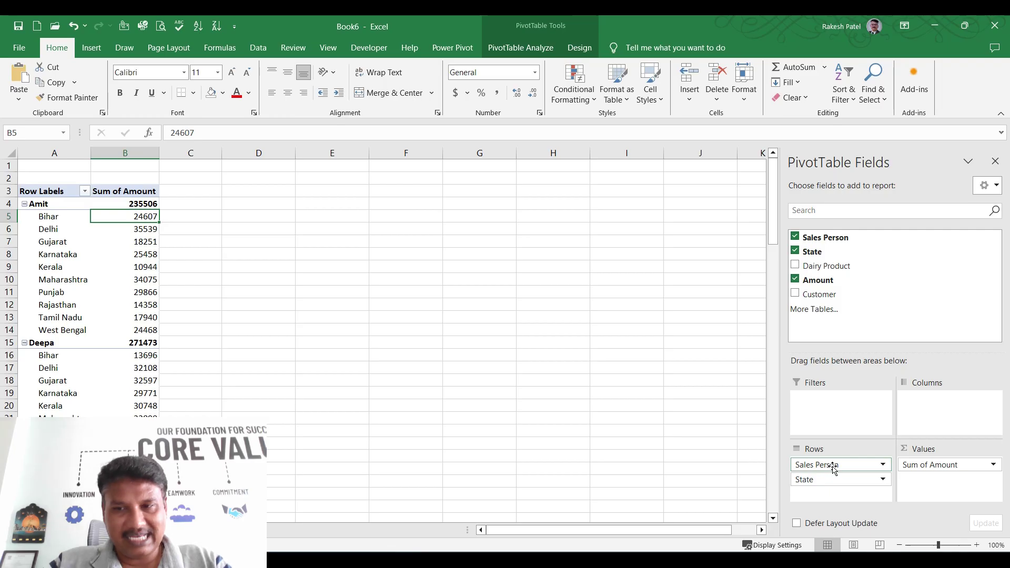
Move State above Sales Person in the Rows area, and remove Sales Person from the PivotTable after reviewing the state groups.
left_click_drag(825, 478, 837, 464)
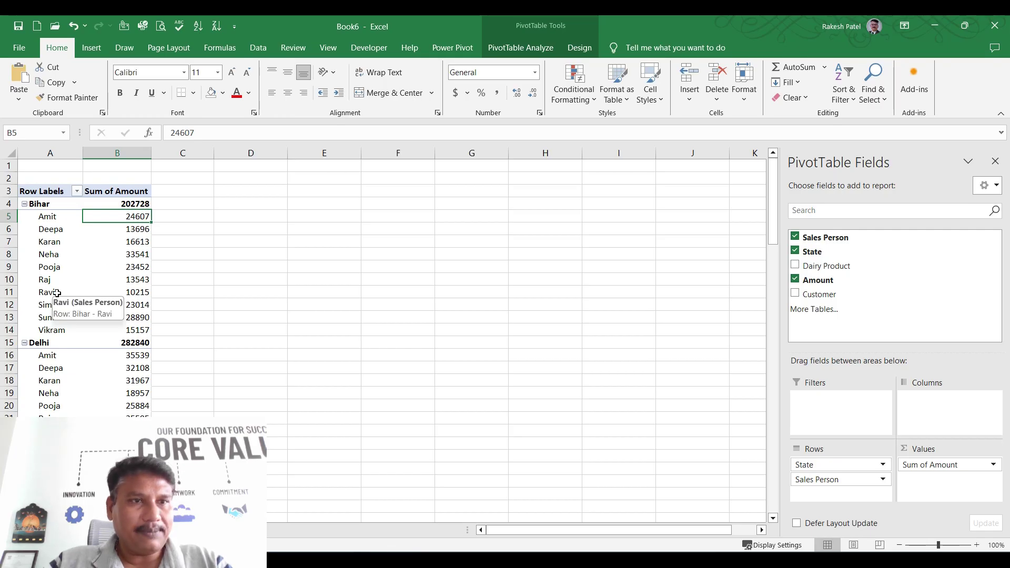
left_click(125, 203)
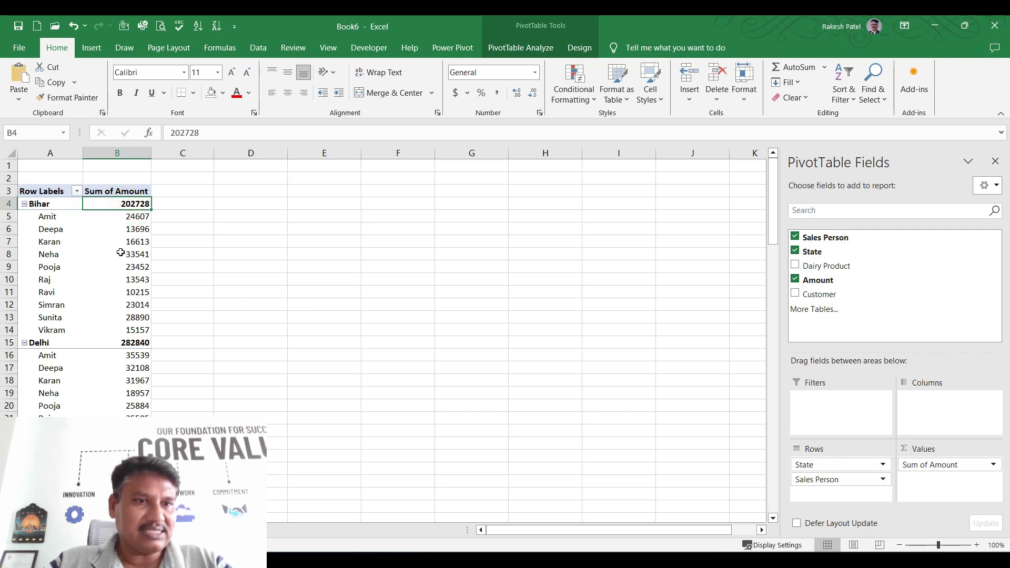
scroll(121, 253, "down", 5)
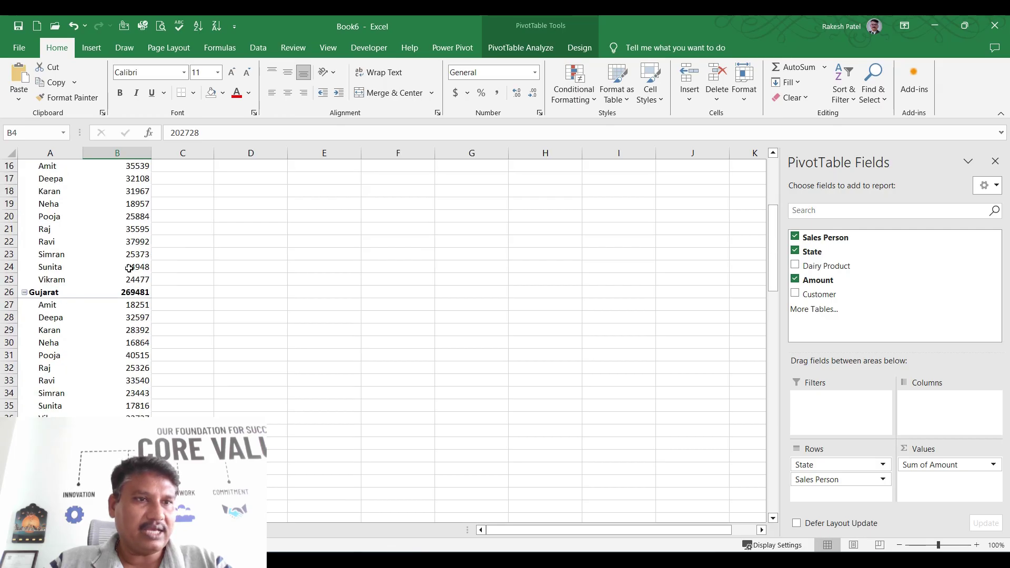
scroll(129, 269, "up", 5)
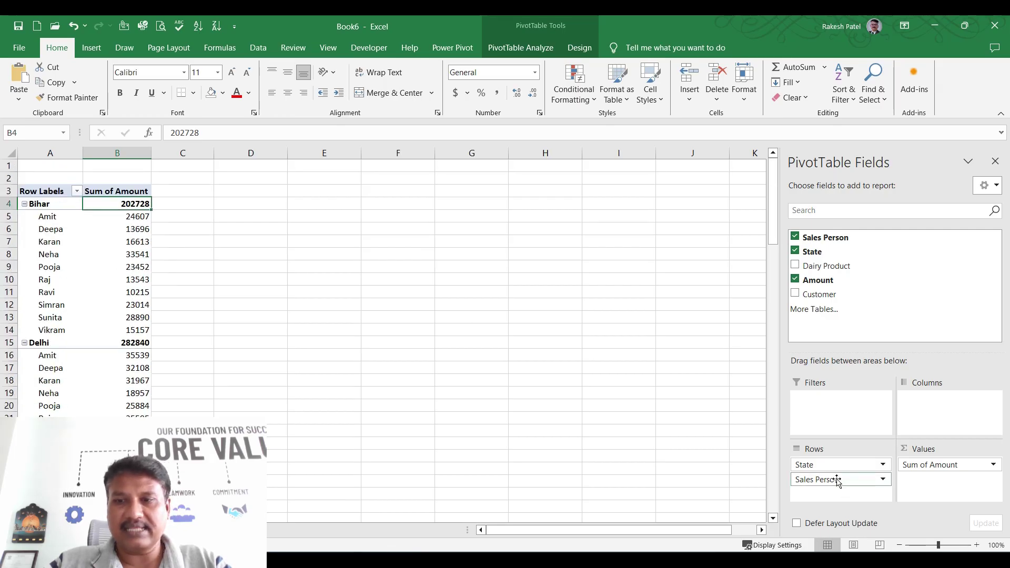
mouse_move(823, 479)
left_mouse_down()
mouse_move(747, 479)
mouse_move(808, 480)
left_mouse_up()
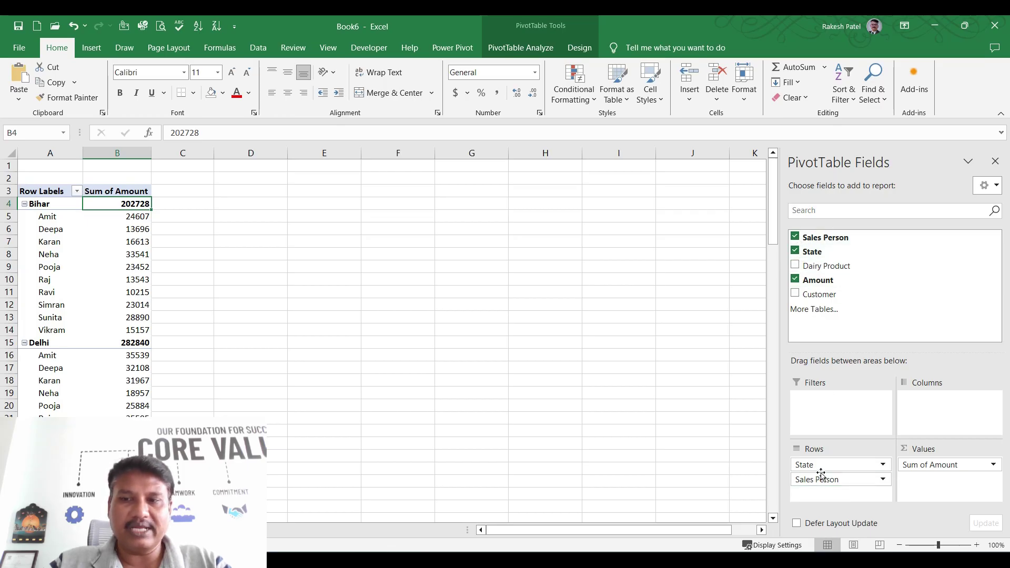
left_click_drag(819, 480, 664, 347)
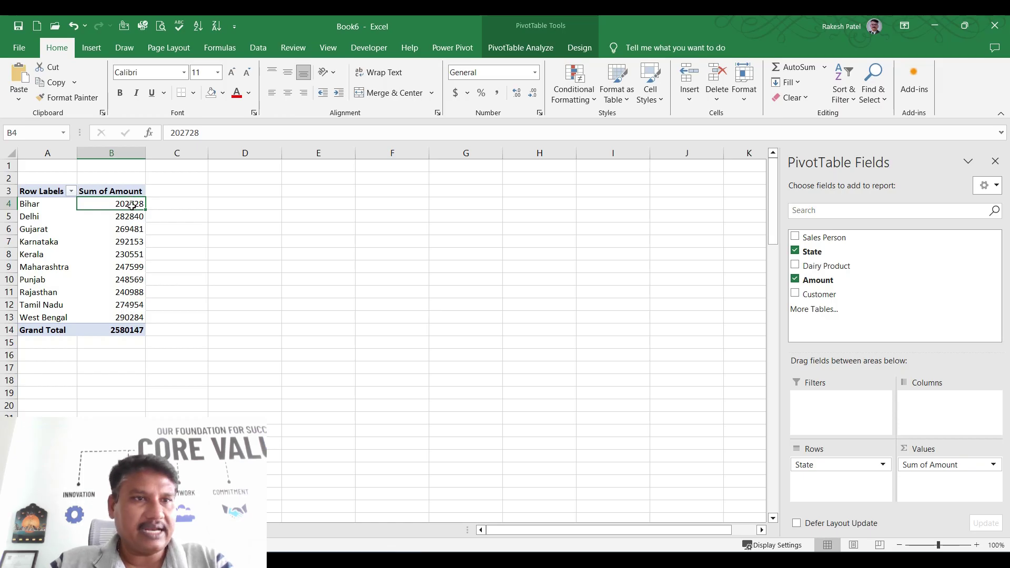
Format the Sum of Amount cells B4:B14 as Currency with the ₹ English (India) symbol and 0 decimal places.
left_click_drag(128, 210, 117, 325)
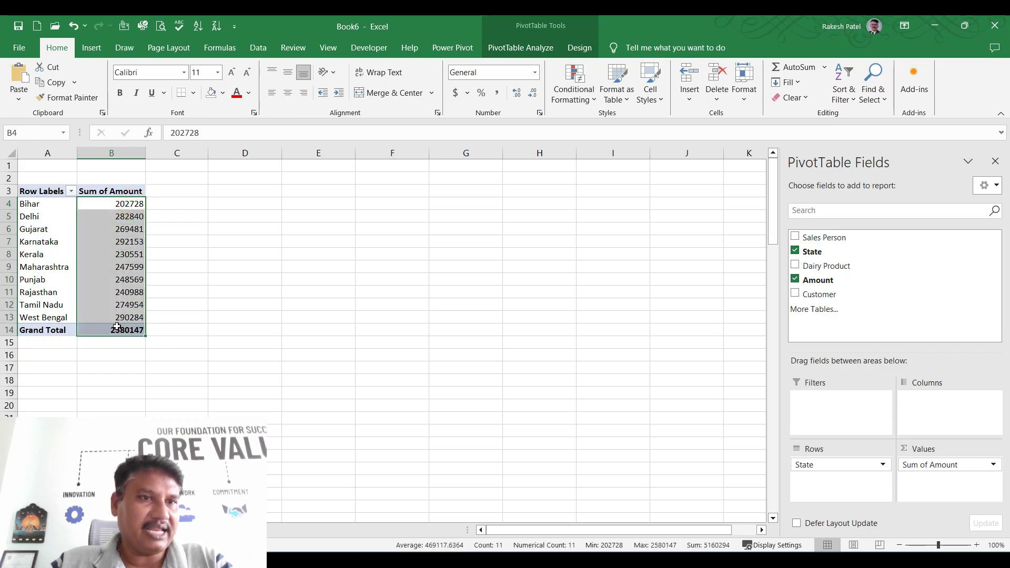
right_click(123, 209)
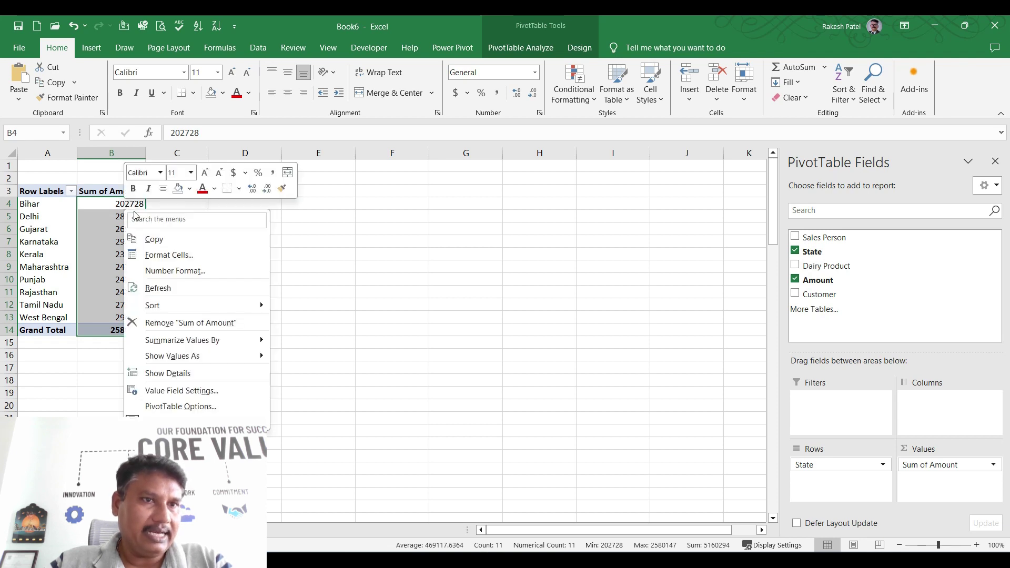
left_click(185, 256)
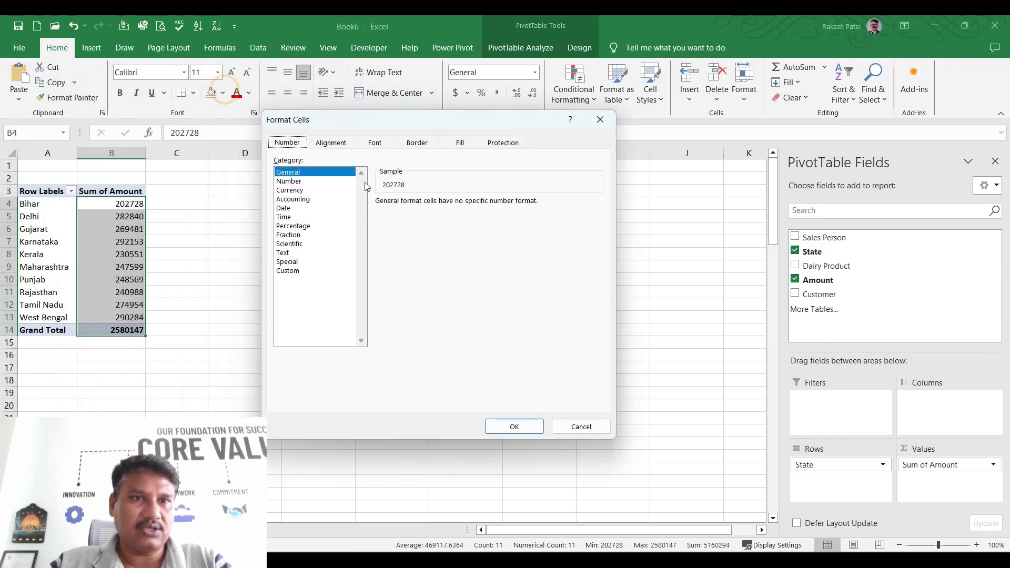
left_click(313, 191)
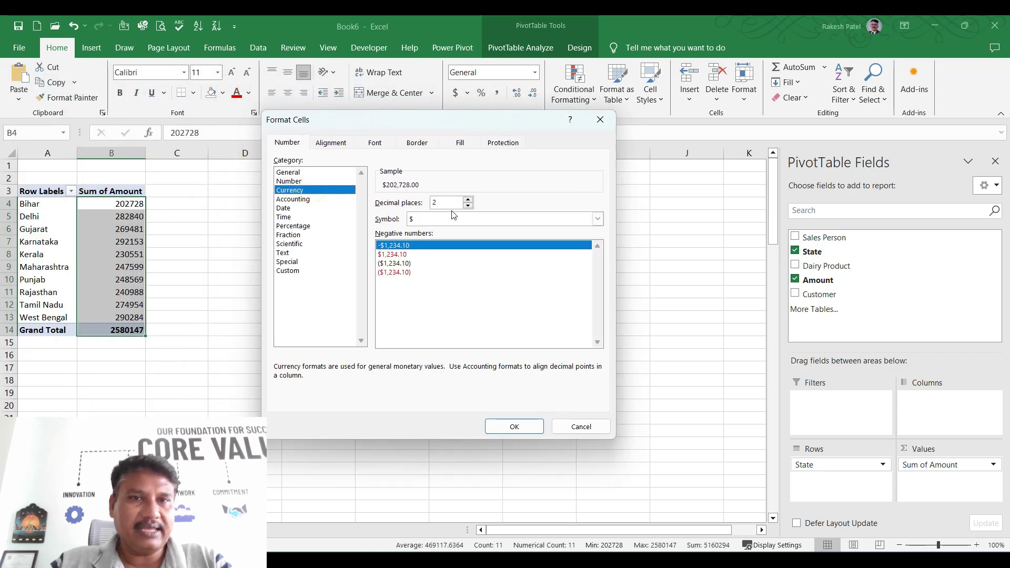
left_click(507, 219)
left_click_drag(596, 243, 595, 284)
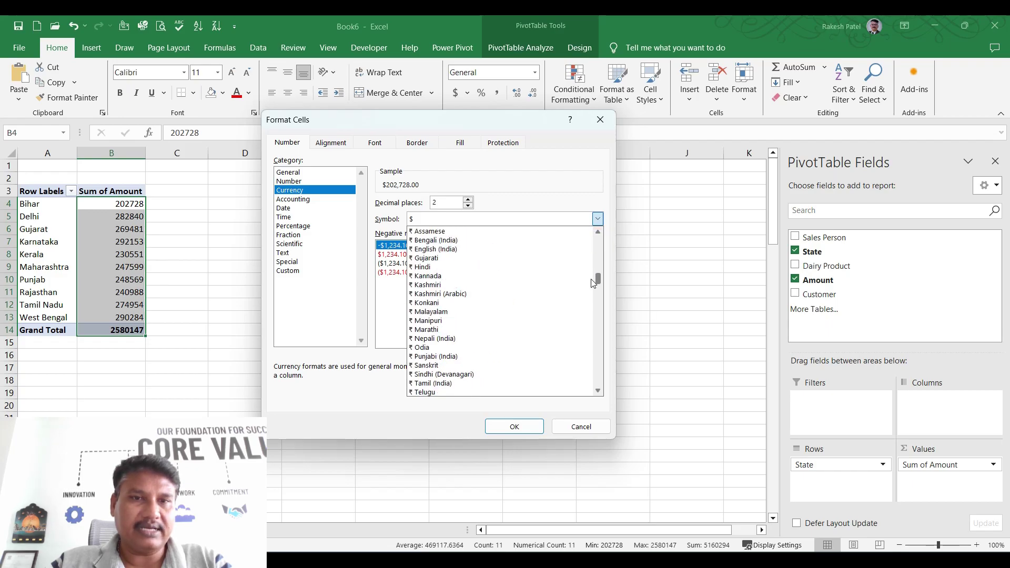
left_click(453, 249)
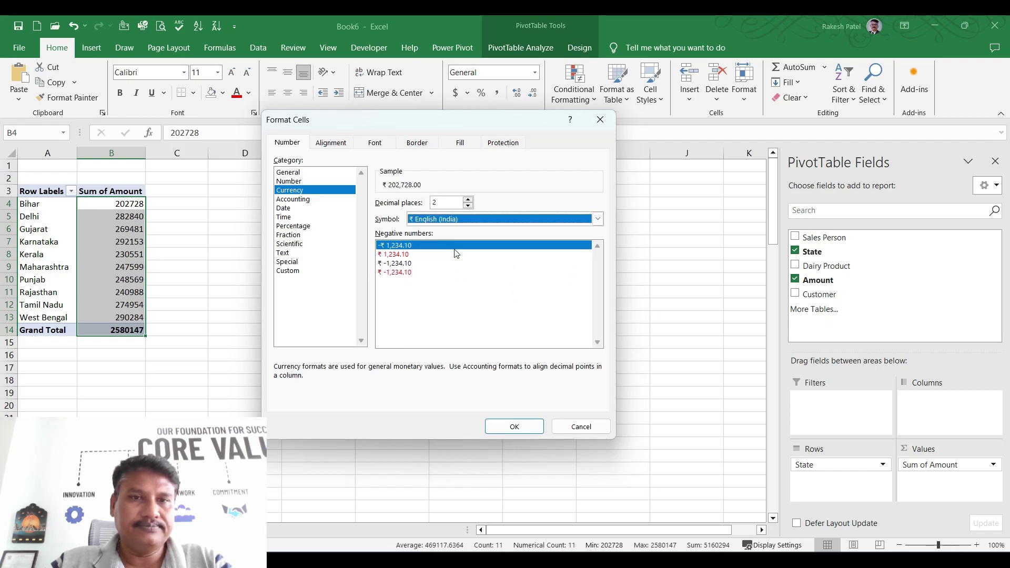
left_click(468, 206)
left_click(468, 206)
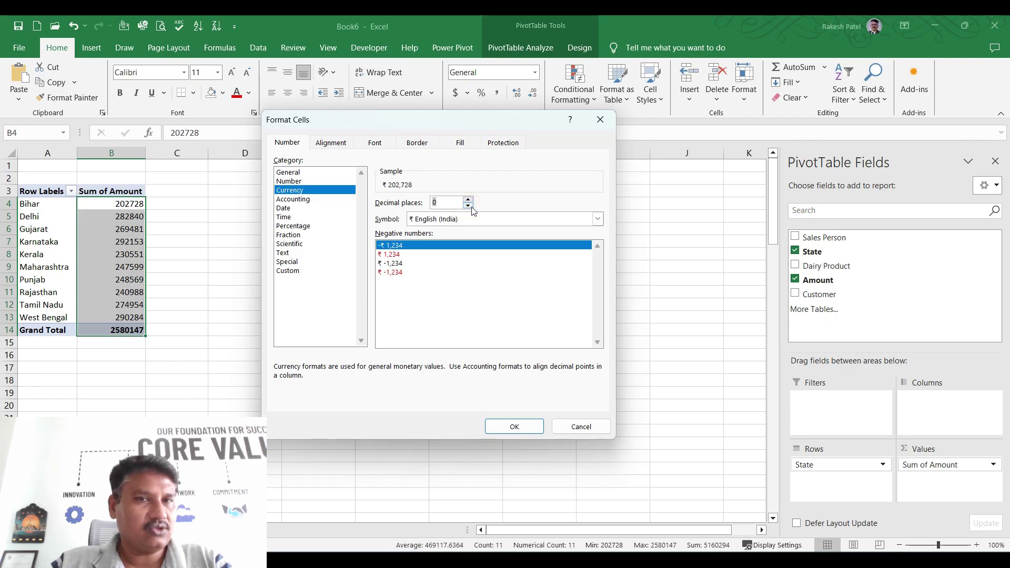
left_click(513, 426)
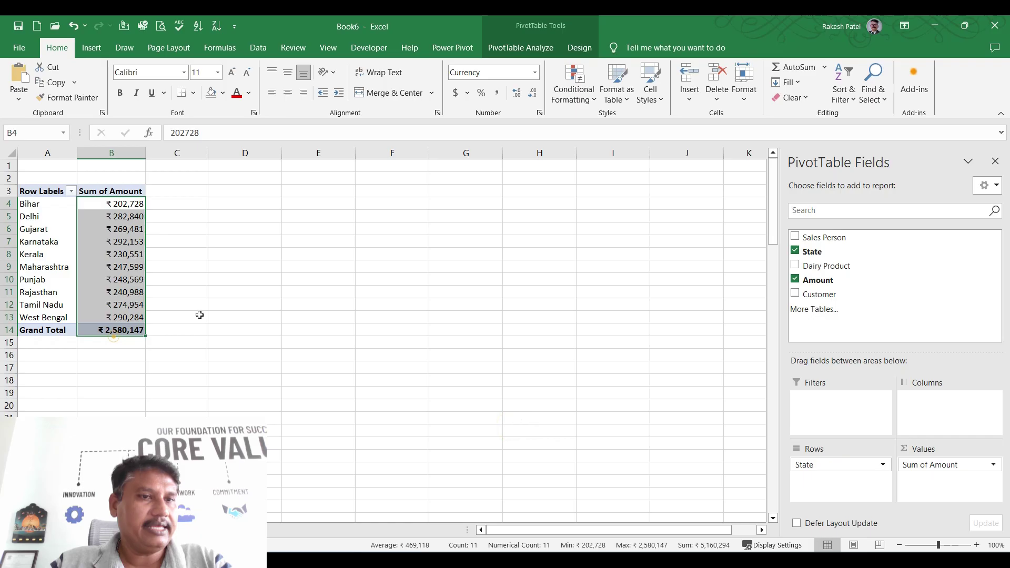
left_click(86, 241)
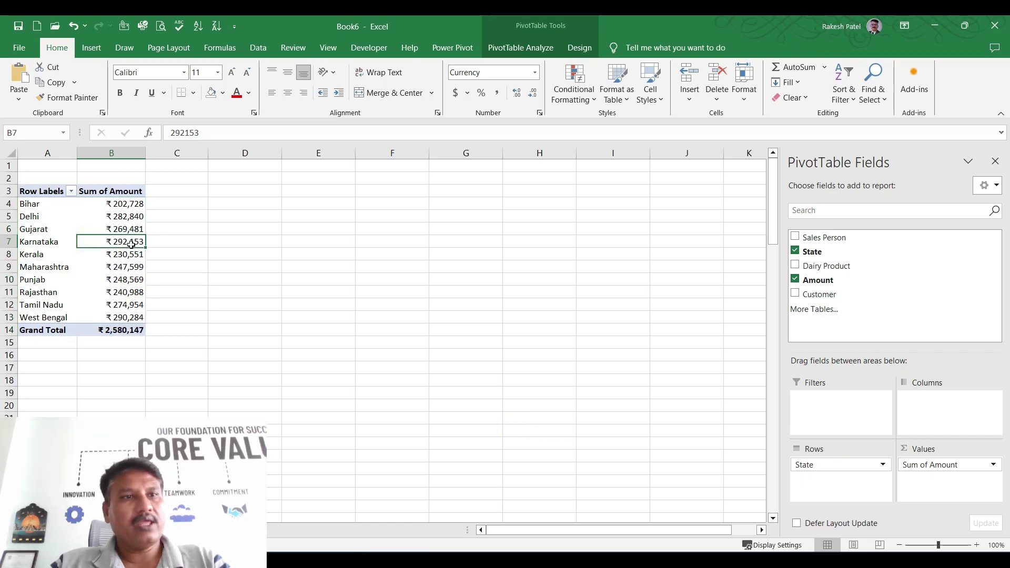
Add Sales Person back beneath State in the Rows area, and move it to the Filters area.
left_click(40, 205)
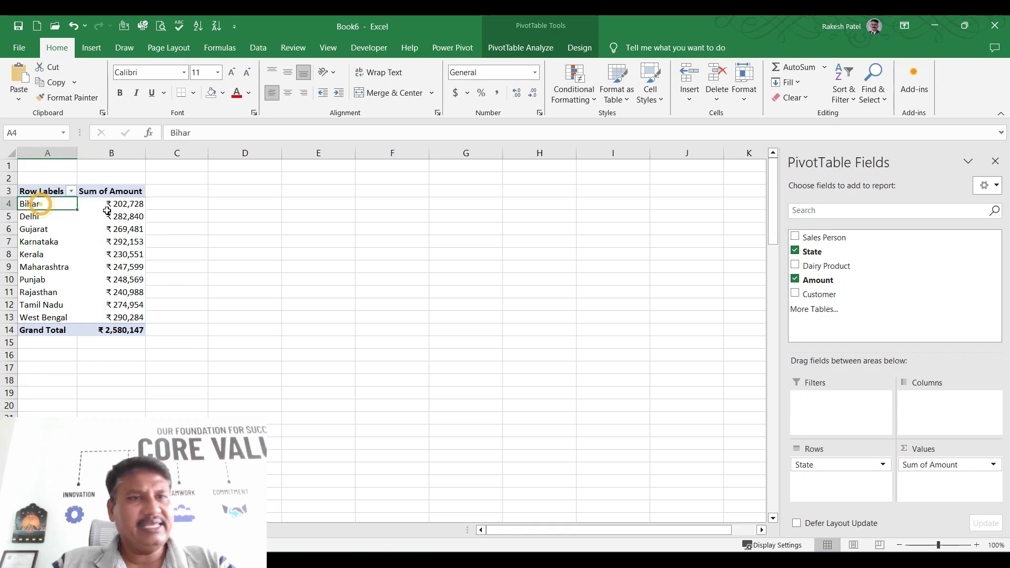
mouse_move(107, 211)
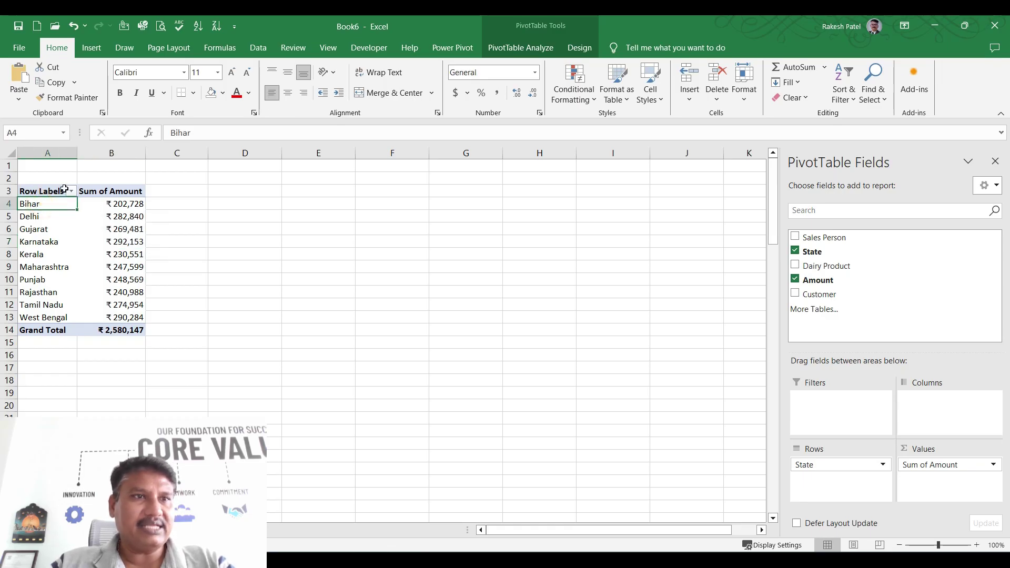
mouse_move(120, 274)
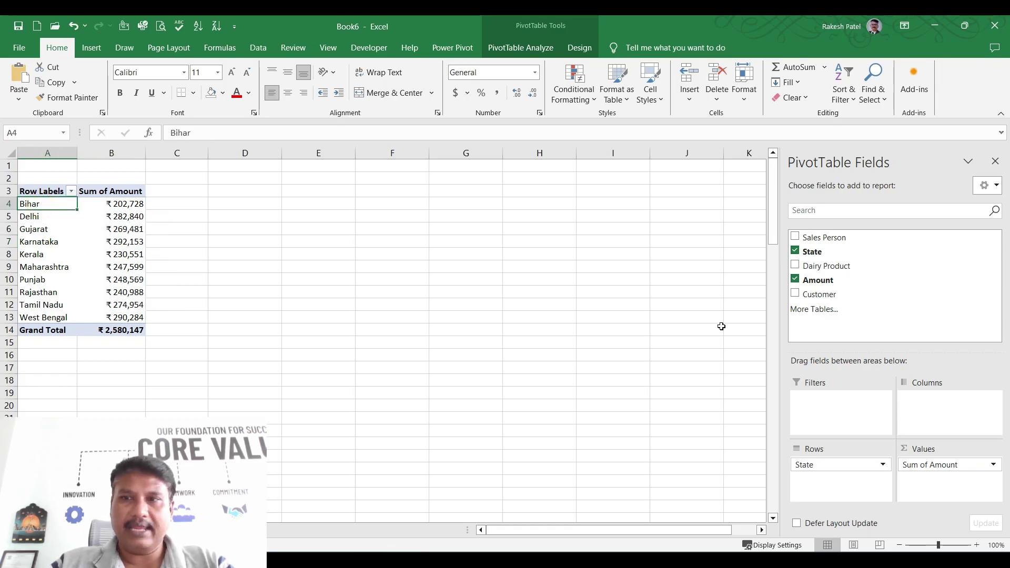
left_click_drag(837, 238, 844, 480)
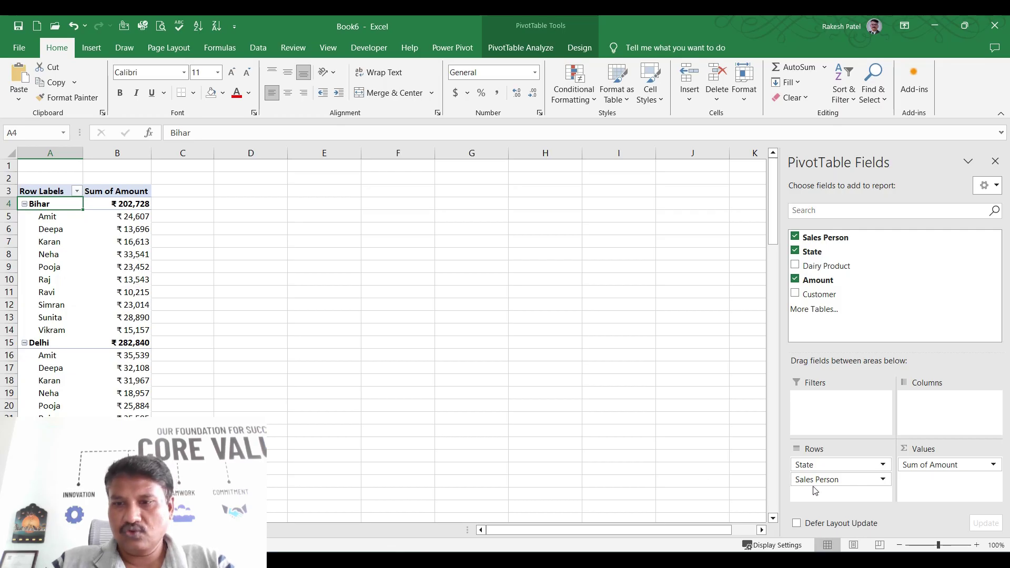
left_click_drag(827, 483, 838, 403)
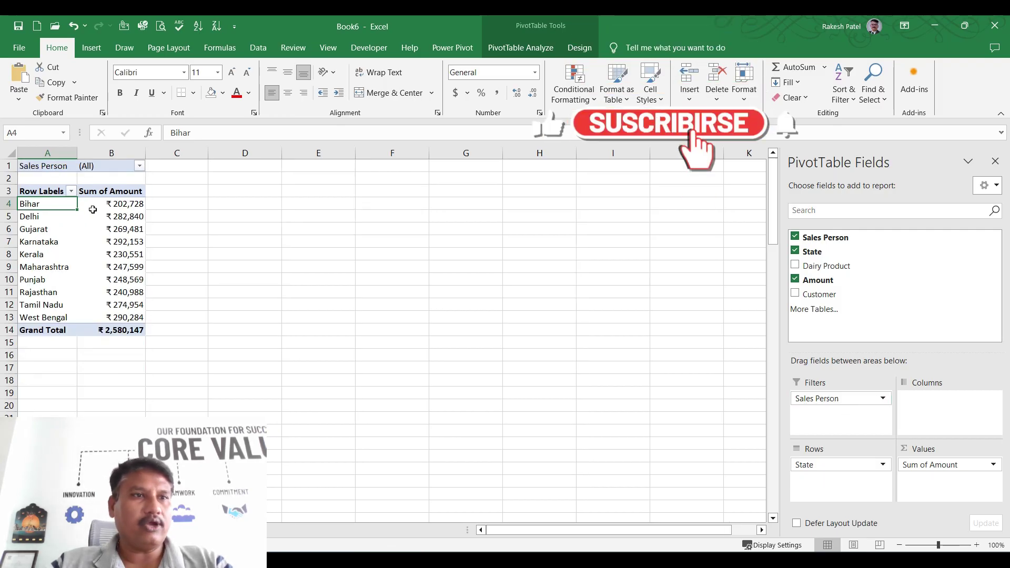
Filter the PivotTable to only the first listed sales person using the Sales Person report filter, and review the state amounts.
left_click(44, 166)
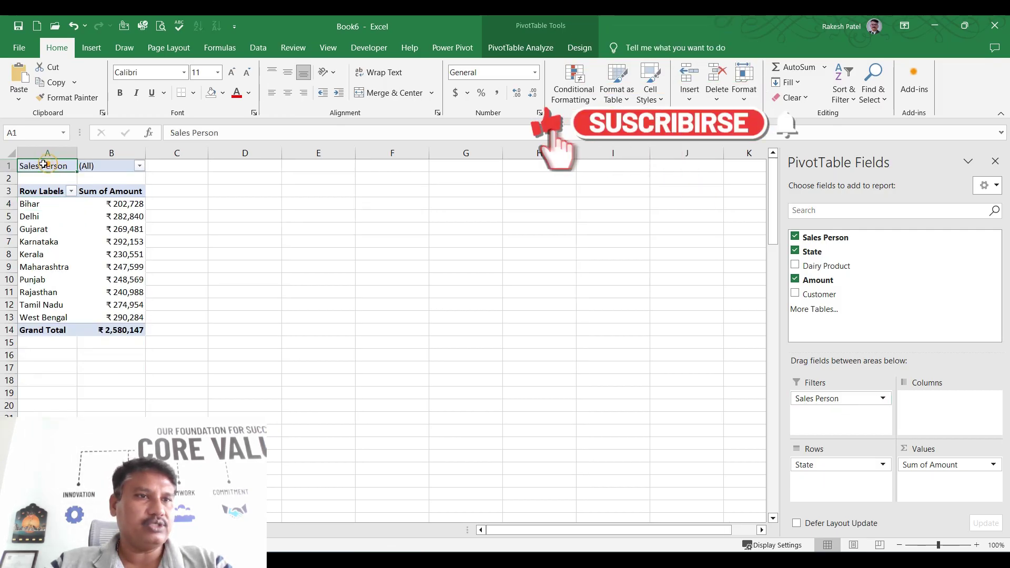
left_click(140, 166)
mouse_move(150, 214)
left_mouse_down()
mouse_move(150, 255)
mouse_move(150, 213)
left_mouse_up()
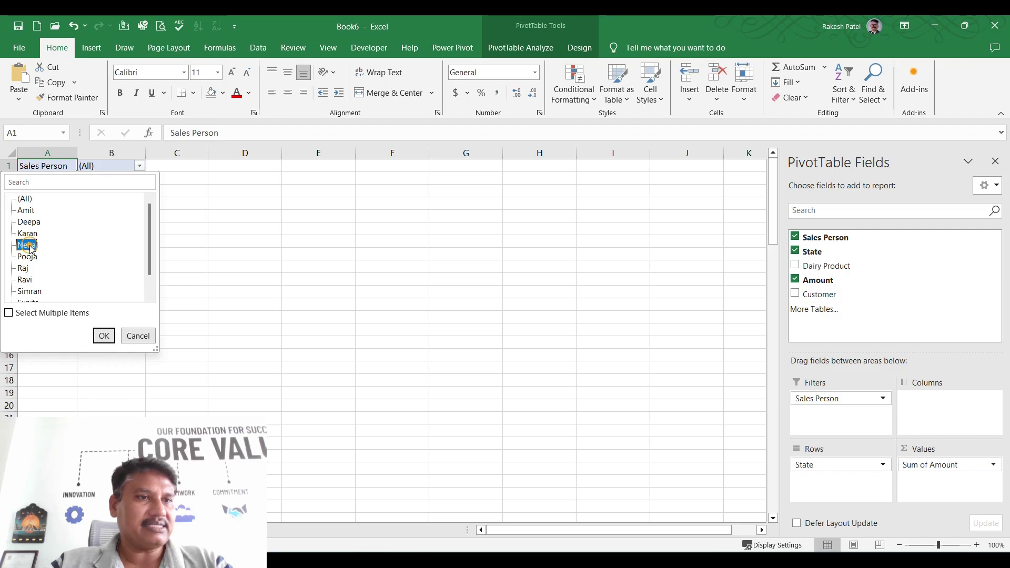
left_click(26, 210)
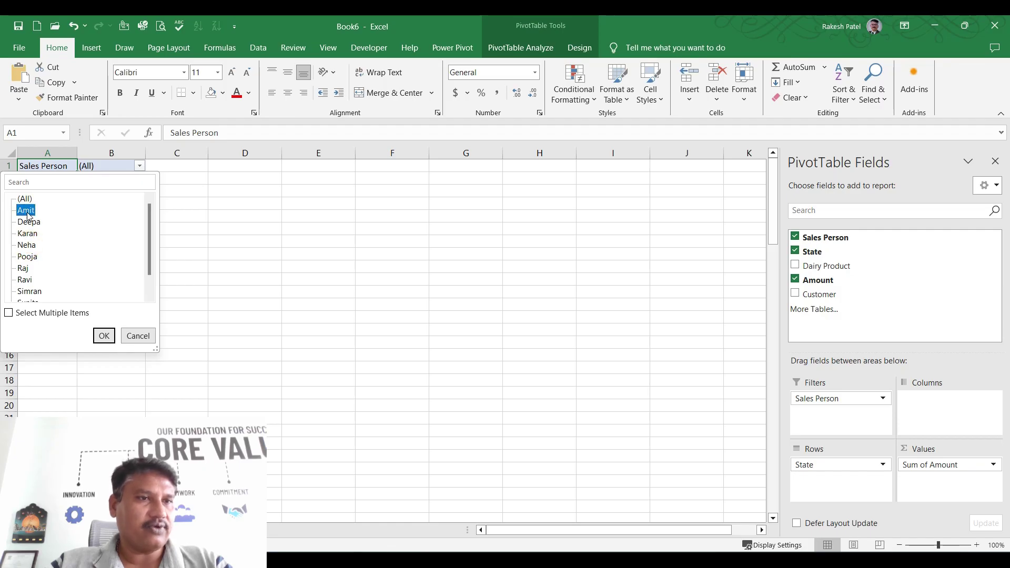
left_click(103, 338)
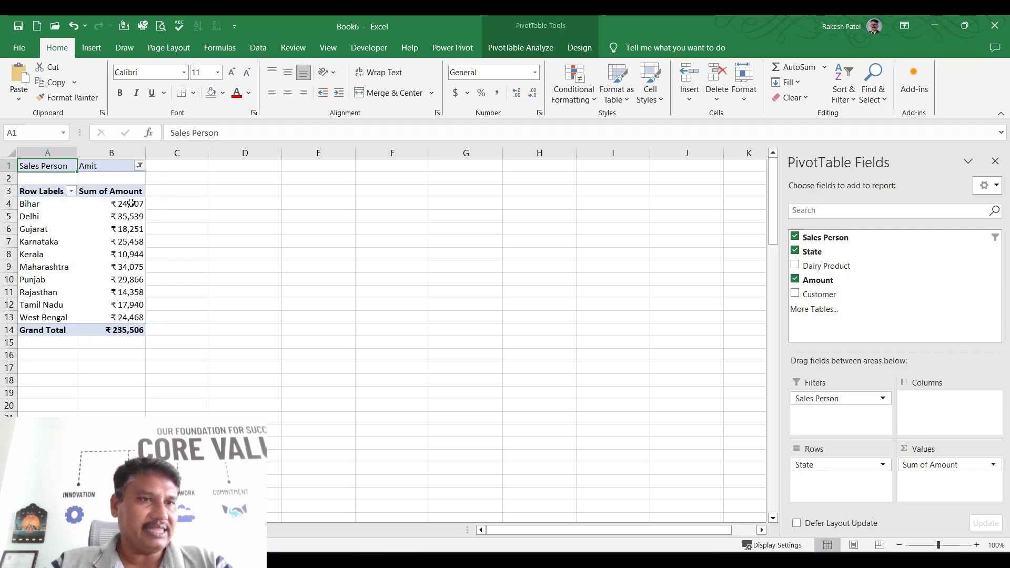
mouse_move(116, 308)
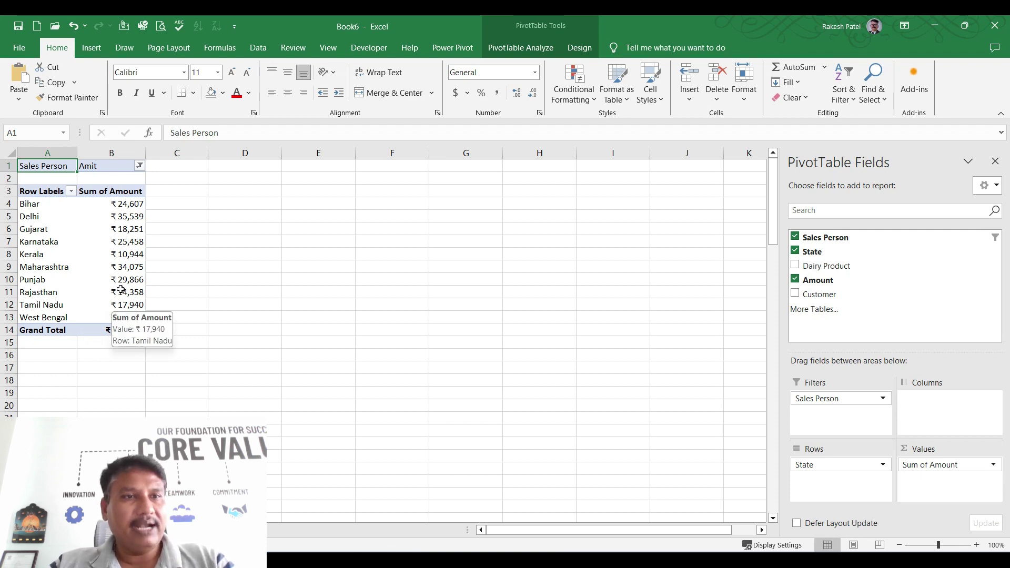
Allow multiple items in the Sales Person filter and include the third and fifth listed sales persons alongside the first.
left_click(140, 166)
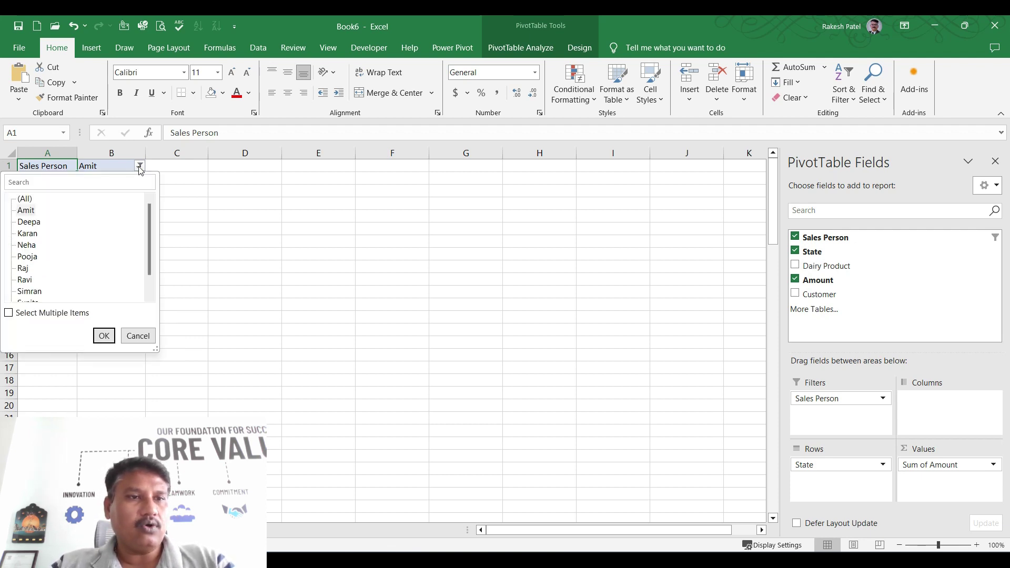
left_click(22, 318)
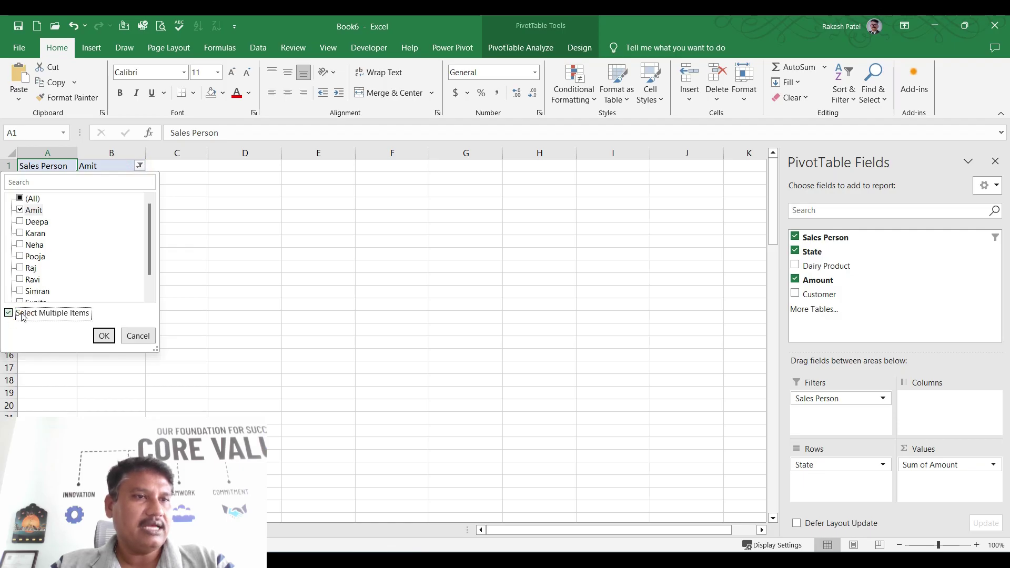
left_click(20, 233)
left_click(20, 256)
left_click(103, 336)
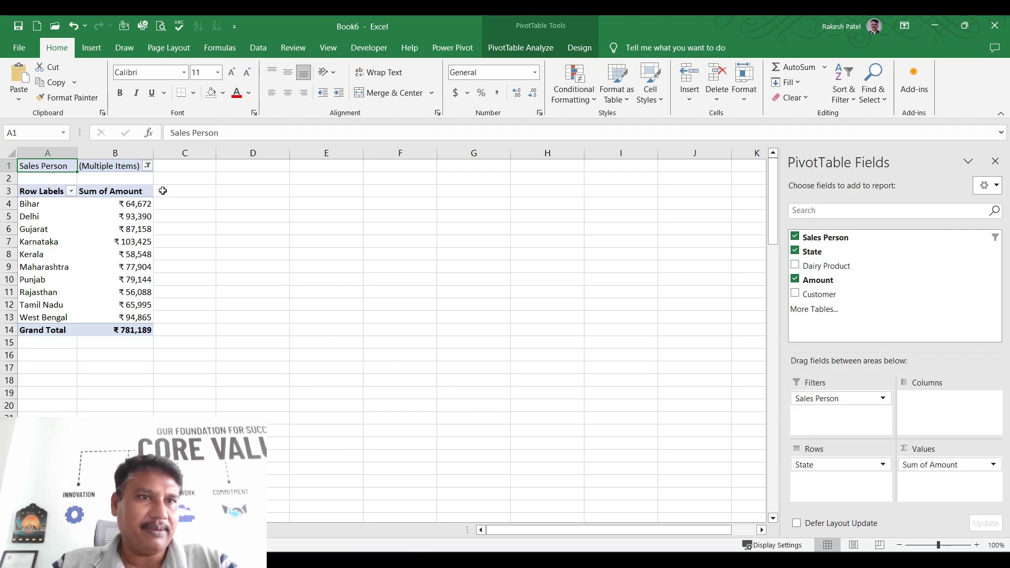
Recheck the Sales Person filter selection without changing it, and remove Sales Person from the PivotTable's Filters area.
left_click(147, 166)
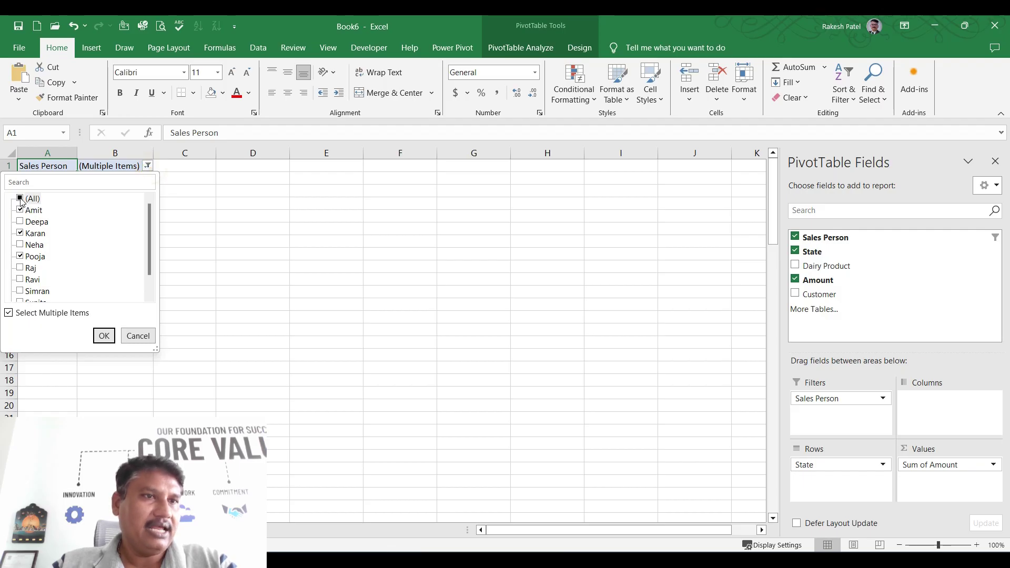
left_click(137, 336)
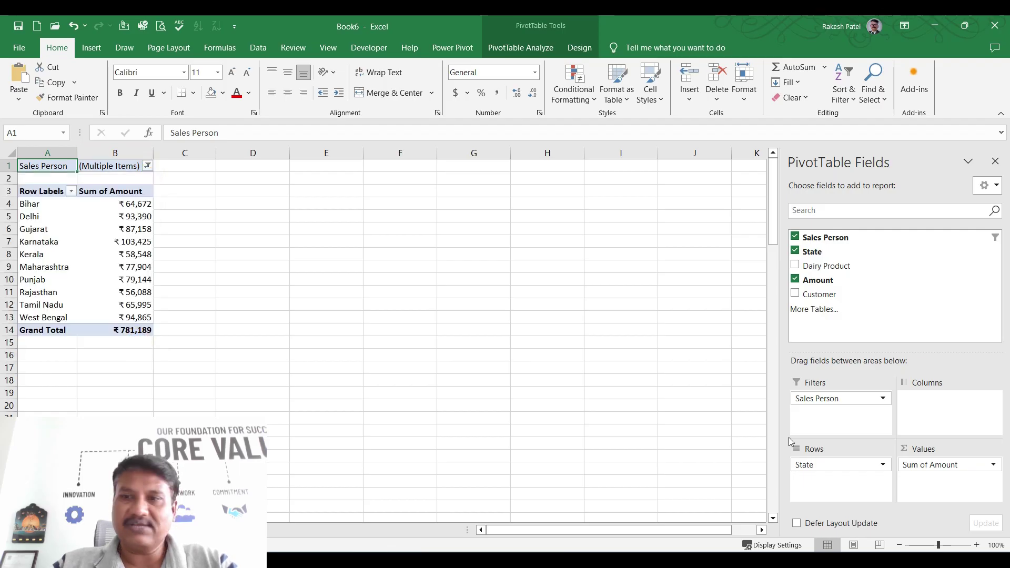
left_click_drag(815, 400, 700, 392)
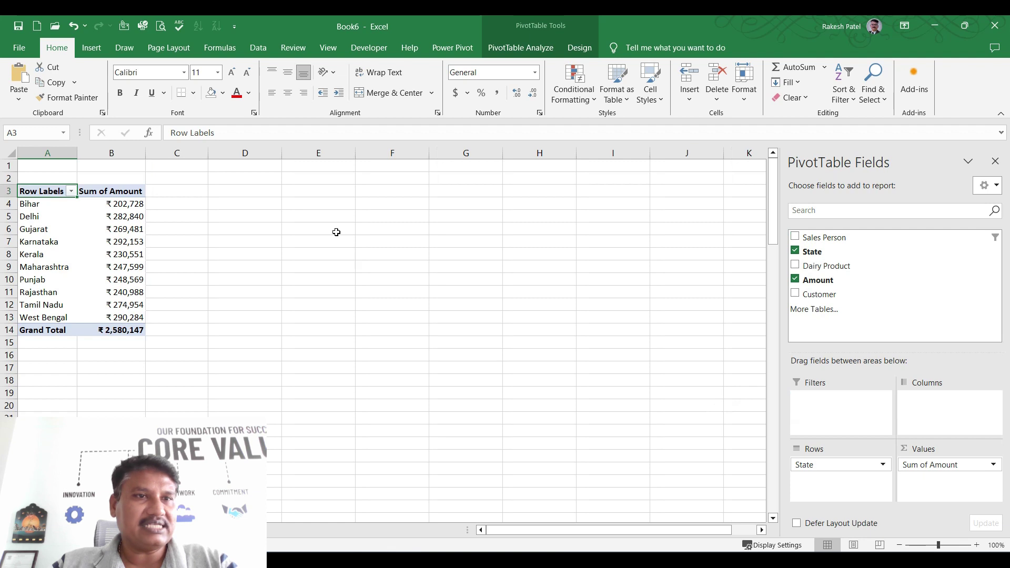
Insert a slicer for the Sales Person field of the state PivotTable.
left_click(247, 202)
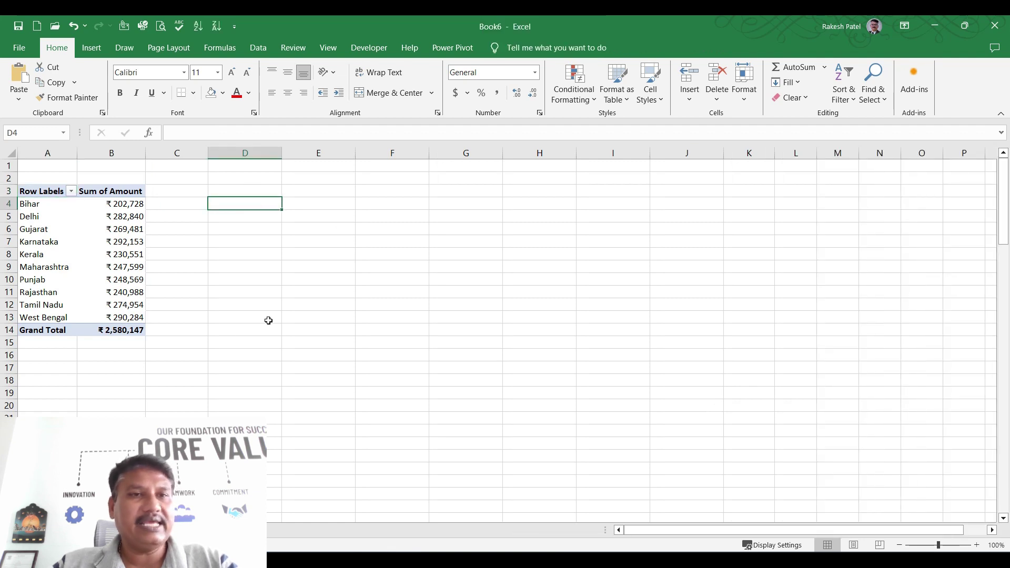
left_click(36, 254)
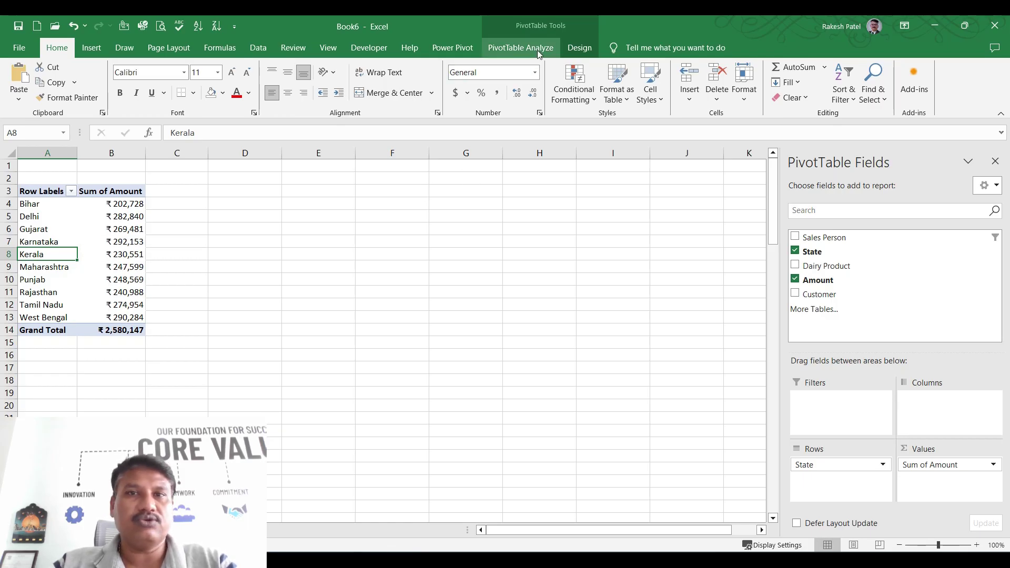
left_click(566, 51)
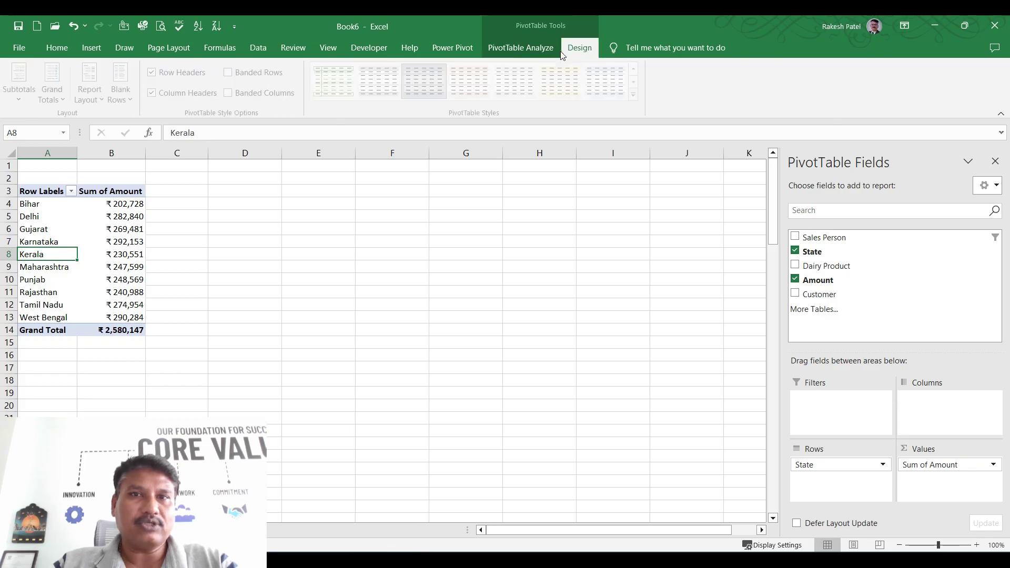
left_click(508, 45)
left_click(39, 230)
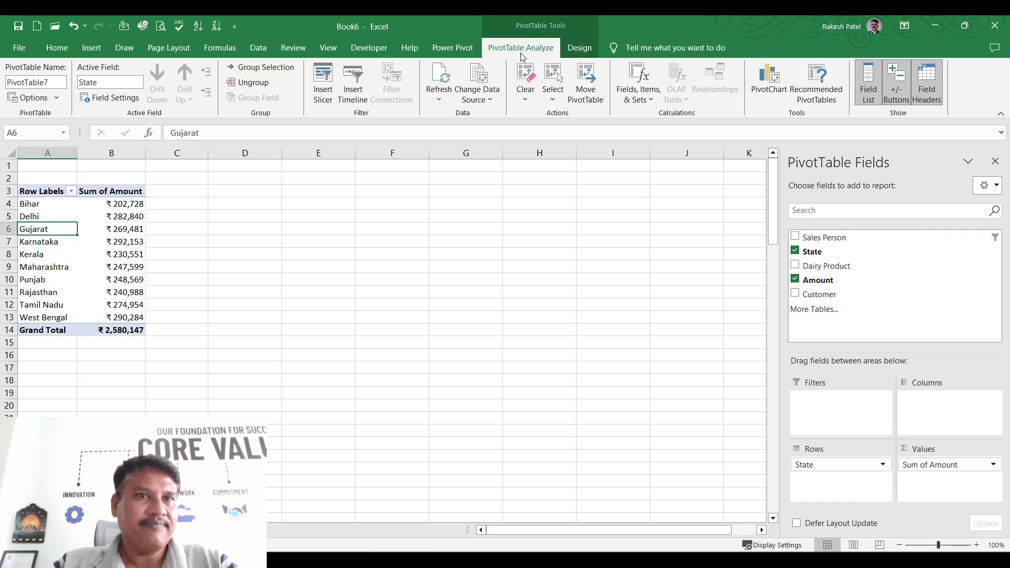
left_click(323, 97)
left_click_drag(649, 185, 334, 173)
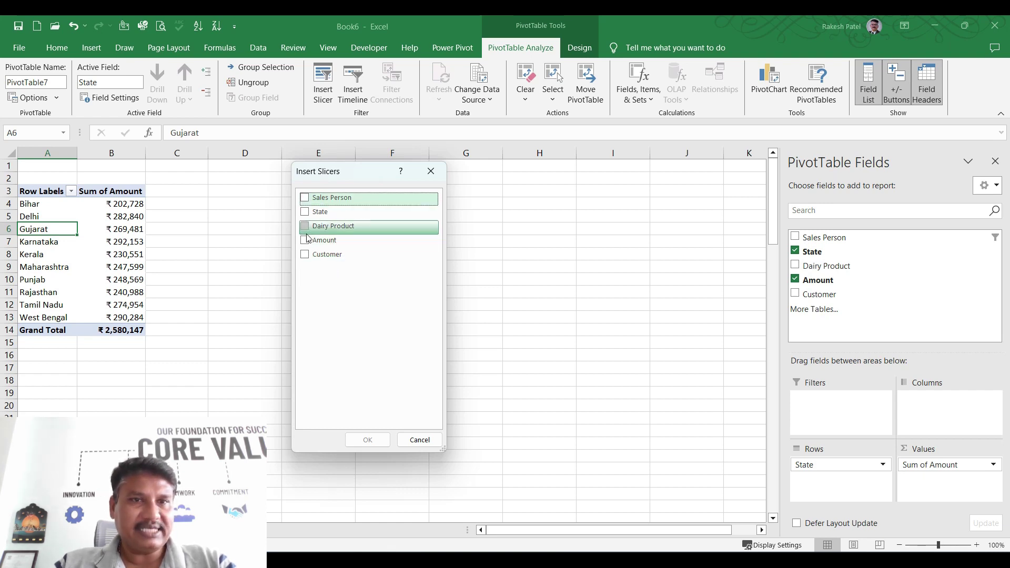
left_click(304, 199)
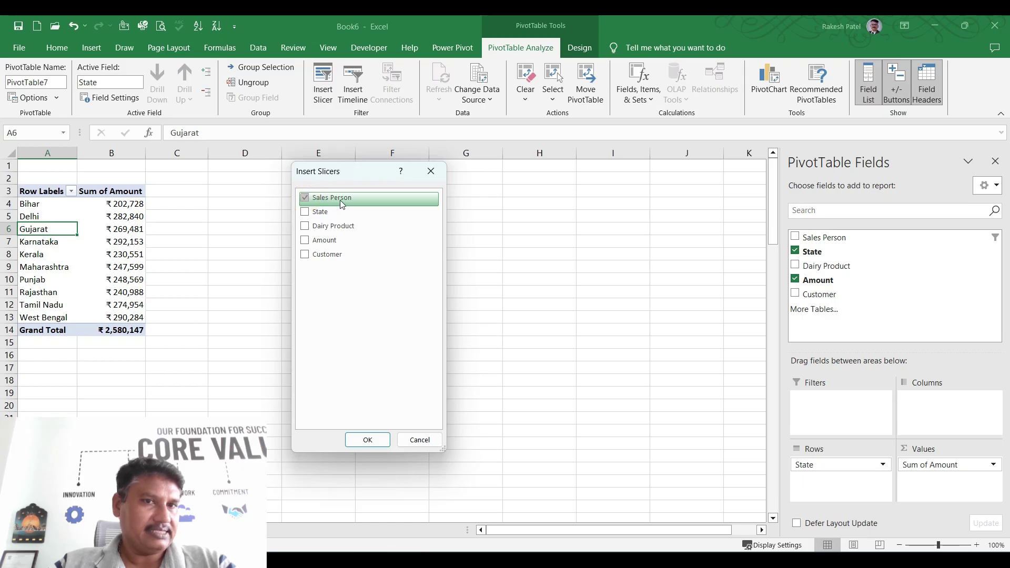
left_click(368, 441)
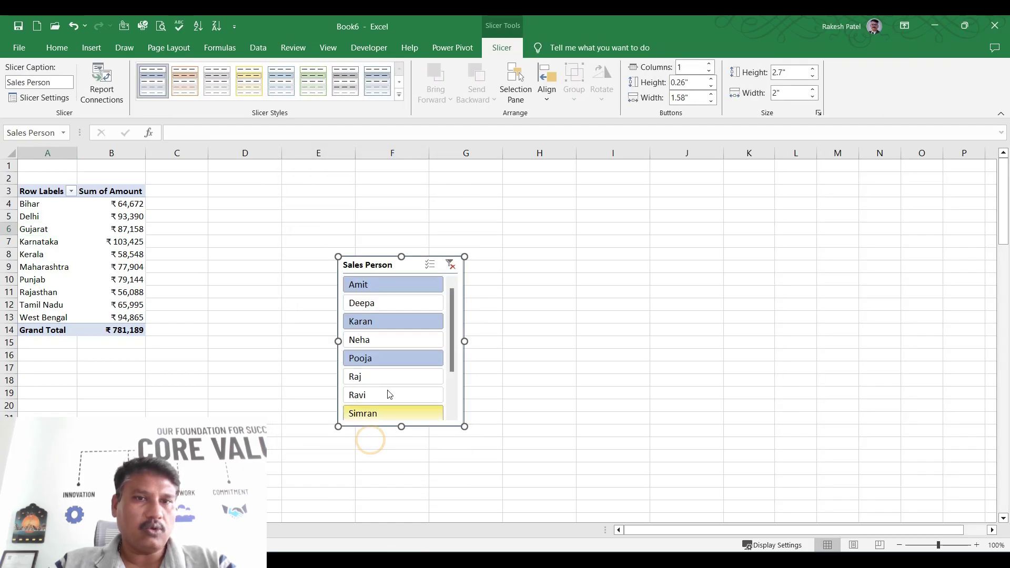
Place the Sales Person slicer beside the PivotTable and resize it to about 3.01" high by 2.68" wide.
left_click_drag(374, 264, 221, 183)
left_click_drag(311, 347, 354, 370)
left_click_drag(275, 184, 350, 204)
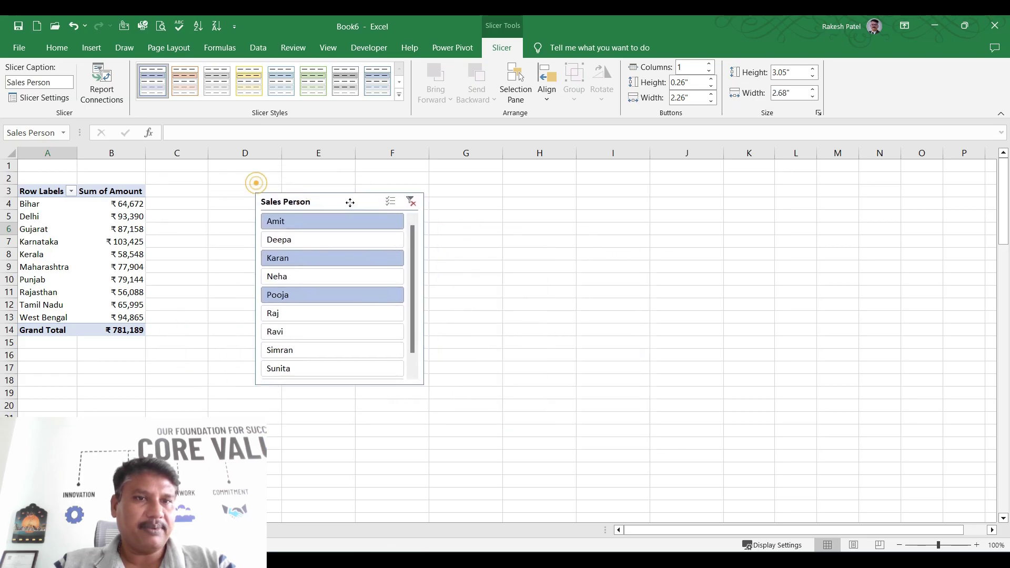
mouse_move(339, 387)
left_mouse_down()
mouse_move(354, 269)
mouse_move(336, 311)
mouse_move(340, 383)
left_mouse_up()
scroll(409, 253, "down", 1)
scroll(410, 274, "up", 1)
scroll(412, 298, "down", 1)
scroll(413, 298, "up", 1)
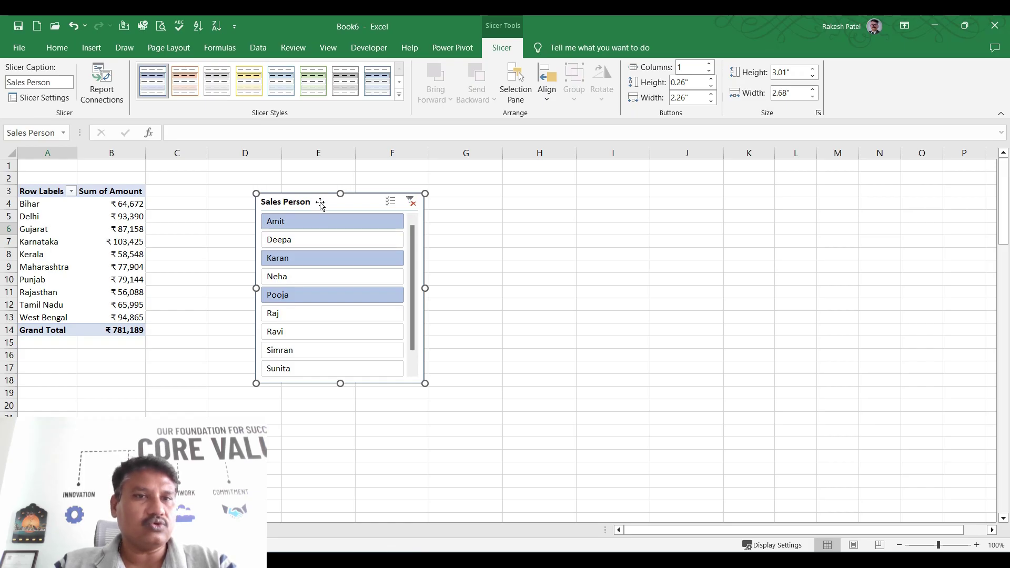
Arrange the slicer's buttons in 3 columns and reshape the slicer to about 1.62" high by 4.42" wide.
left_click(708, 63)
left_click(708, 63)
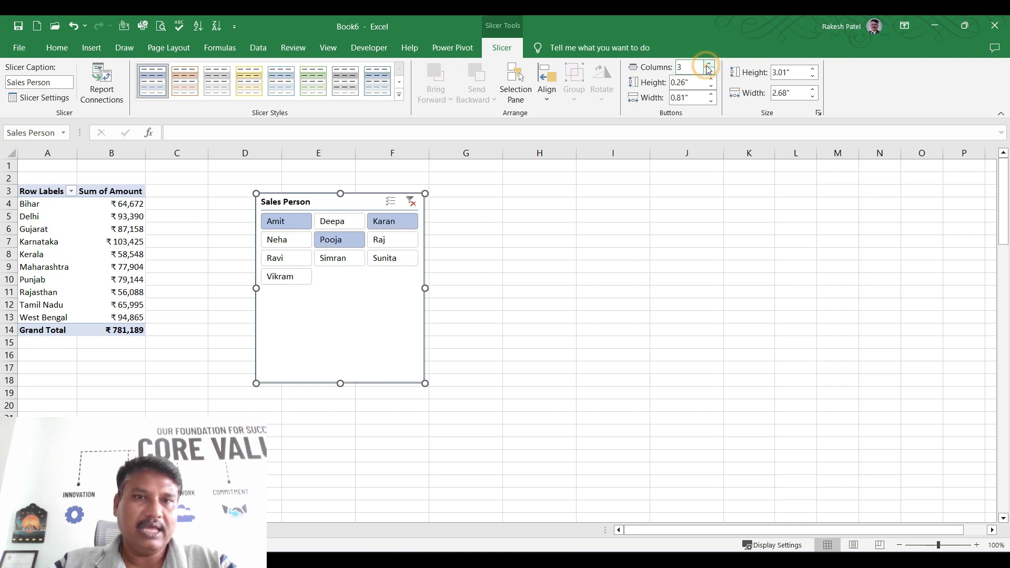
left_click(709, 65)
left_click(708, 65)
left_click(709, 64)
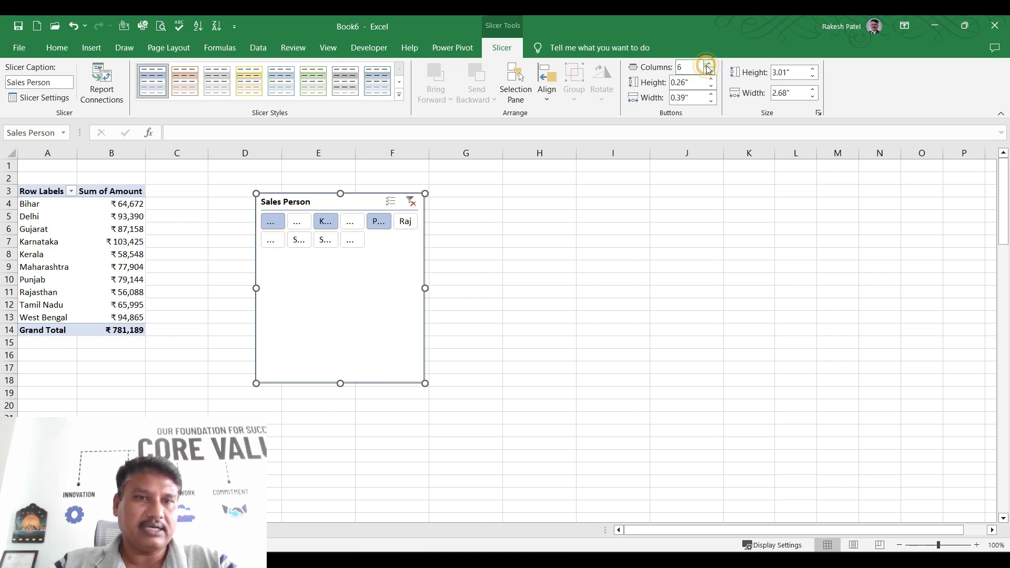
left_click(709, 72)
left_click(709, 72)
left_click(709, 72)
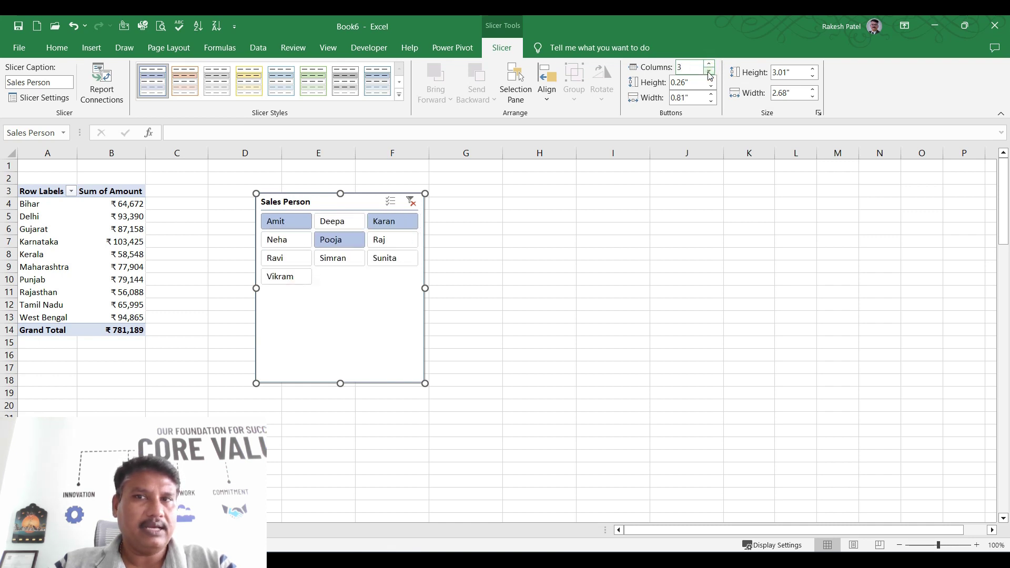
left_click_drag(423, 288, 535, 287)
left_click_drag(394, 387, 366, 280)
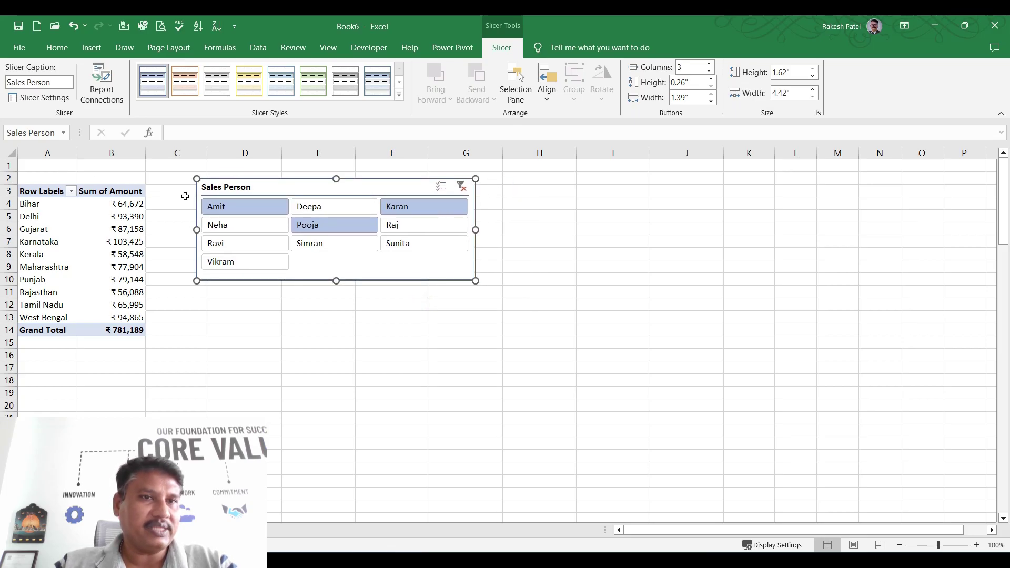
Filter the PivotTable by individual sales persons one after another in the slicer to compare their state amounts.
left_click(353, 247)
left_click(241, 208)
left_click(241, 222)
left_click(235, 242)
left_click(235, 262)
left_click(234, 210)
left_click(334, 210)
left_click(415, 208)
left_click(411, 227)
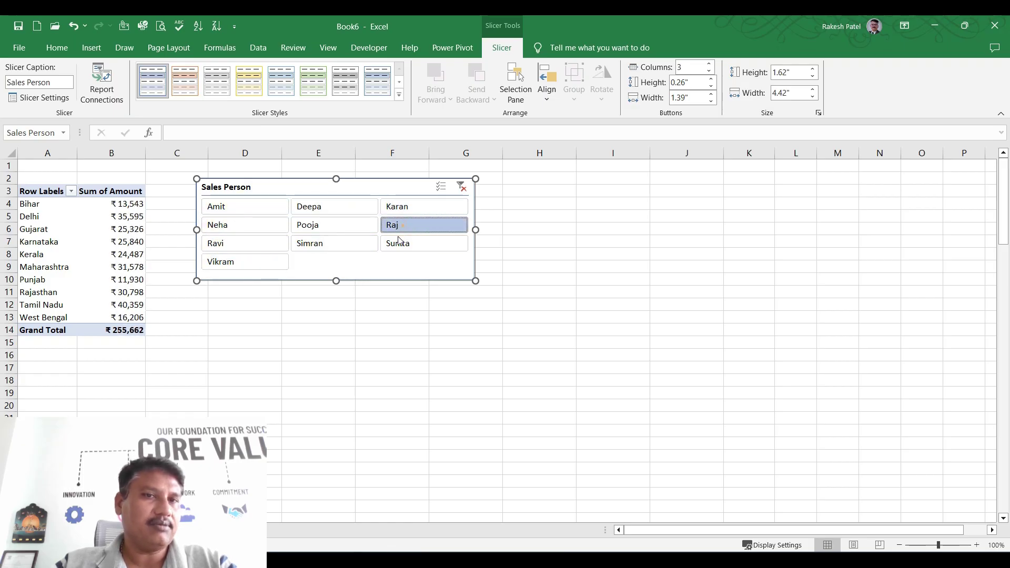
left_click(397, 239)
Multi-select the first, sixth and last sales persons in the slicer, and select the whole range from first to last.
left_click(241, 208)
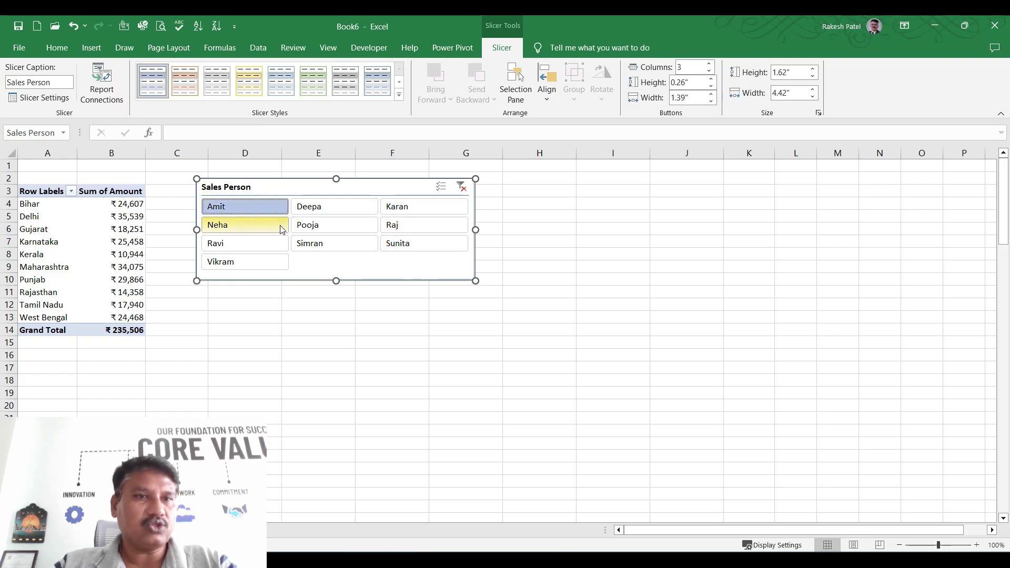
left_click(413, 230, "ctrl")
left_click(248, 263, "ctrl")
left_click(430, 267)
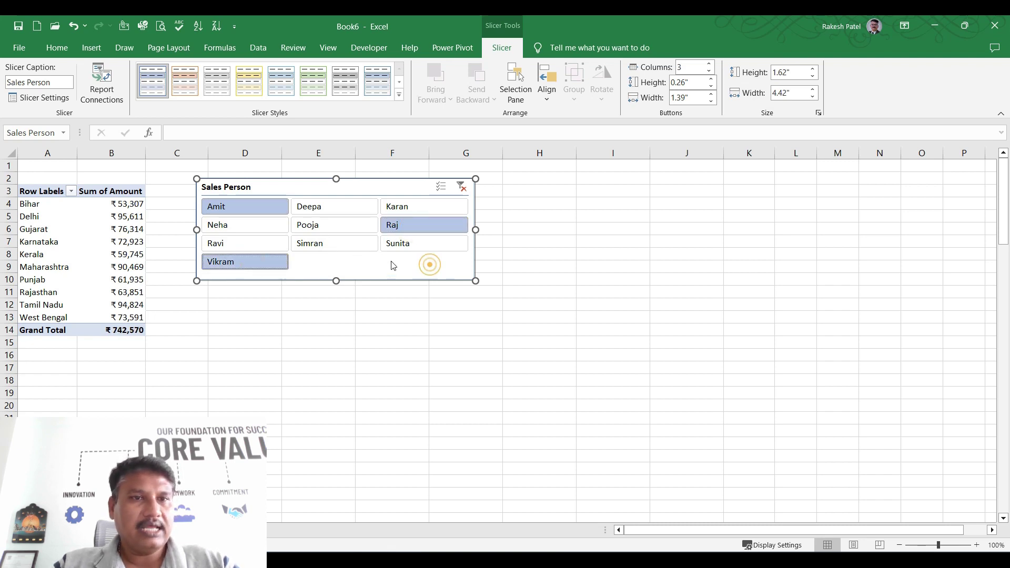
left_click(269, 209)
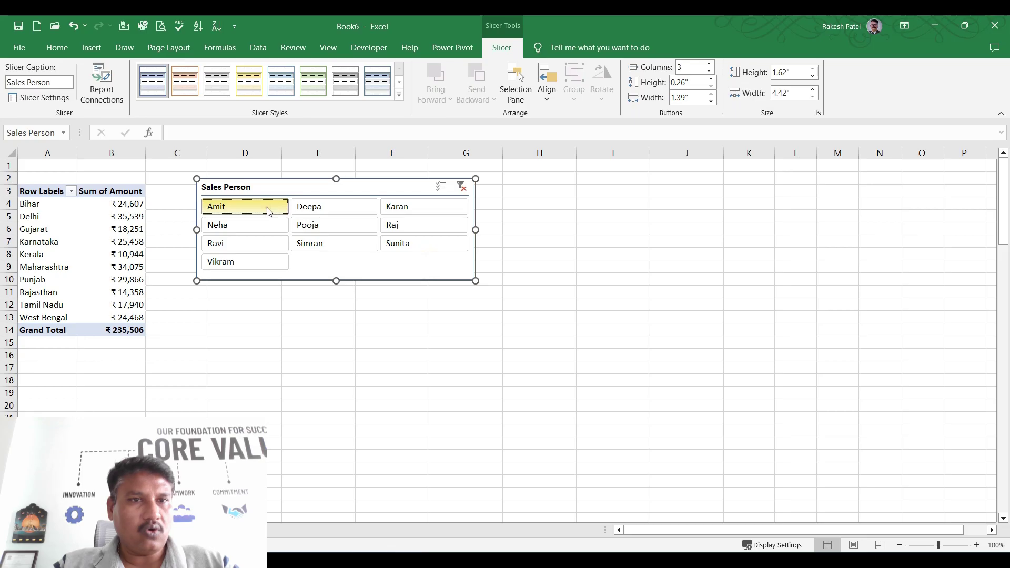
left_click(249, 262, "shift")
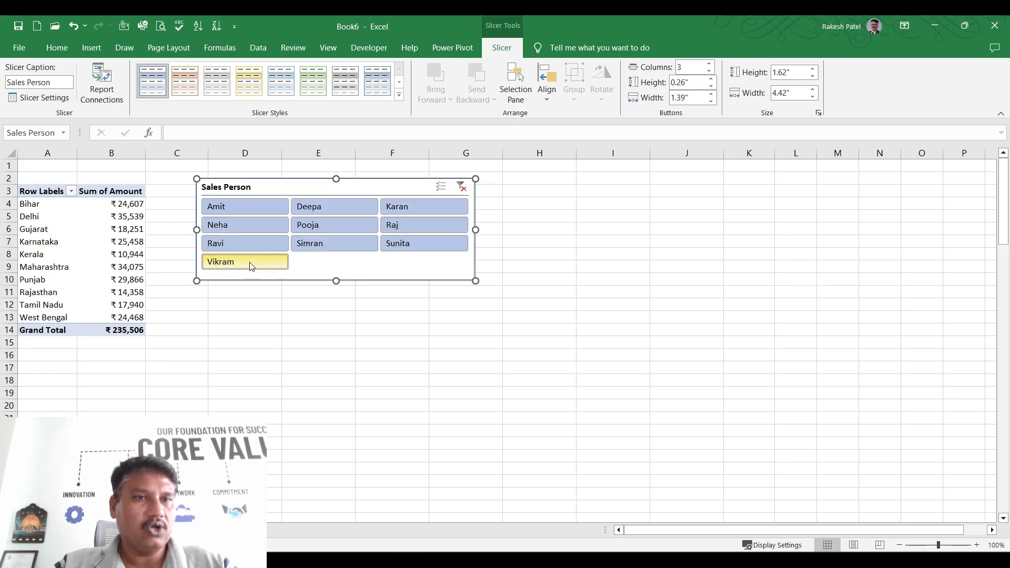
Filter the slicer to only the first listed sales person, and move the slicer over to columns H to M.
left_click(277, 208)
left_click(329, 264)
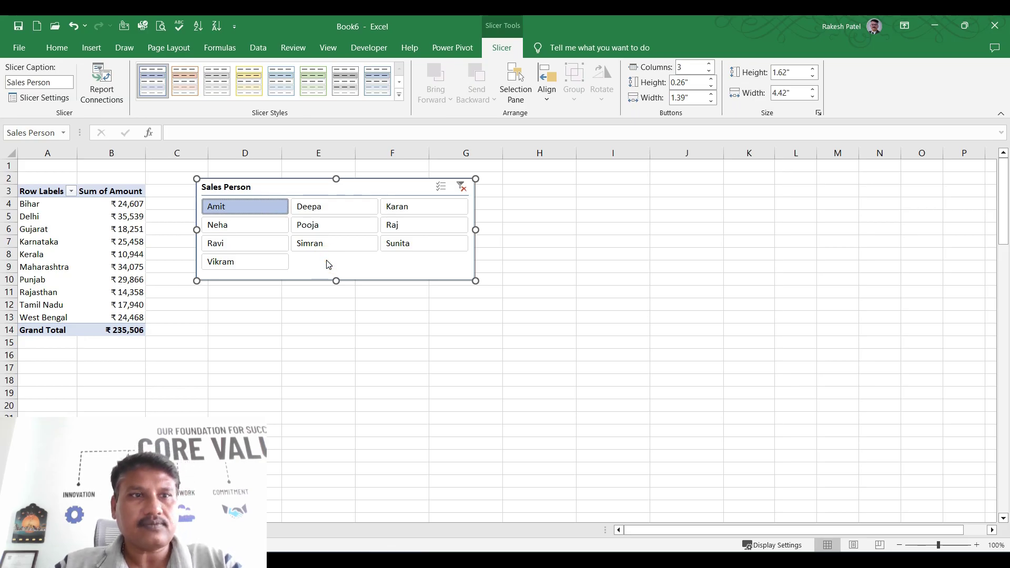
left_click(326, 265)
left_click_drag(322, 187, 677, 178)
left_click(291, 303)
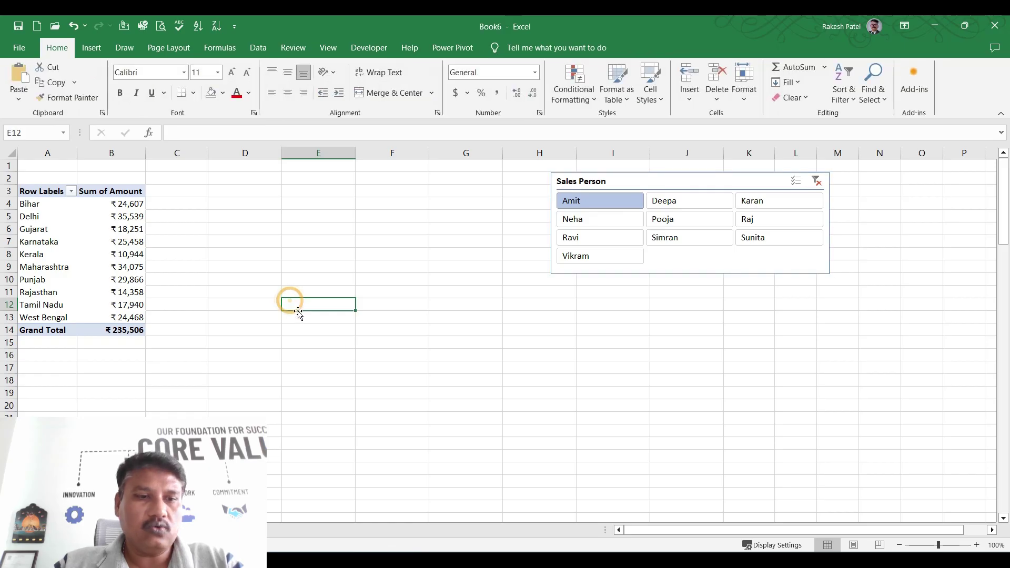
Create a PivotChart from the SalesData table on a new worksheet.
key("ctrl+Page_Down")
left_click(211, 252)
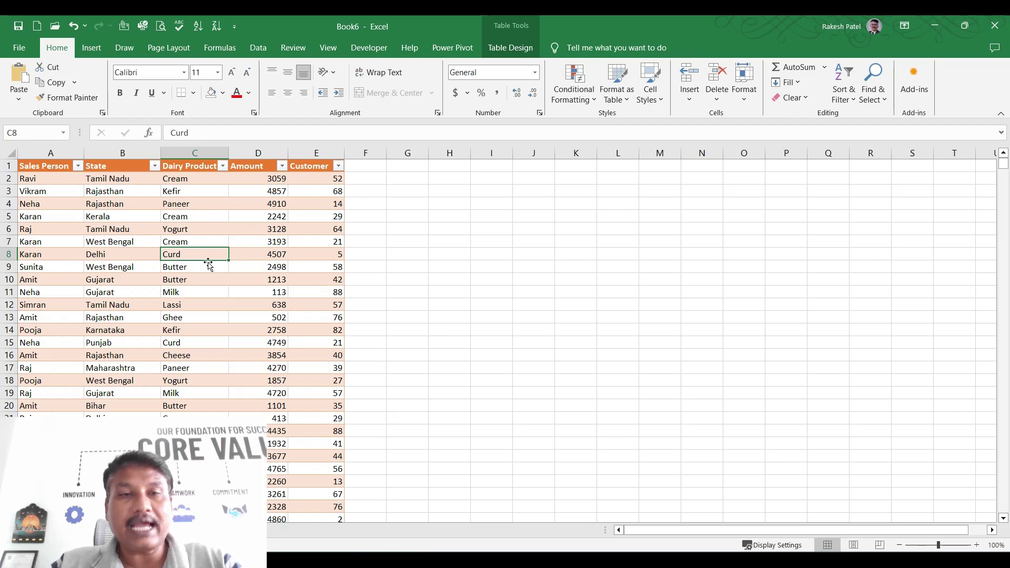
left_click(142, 229)
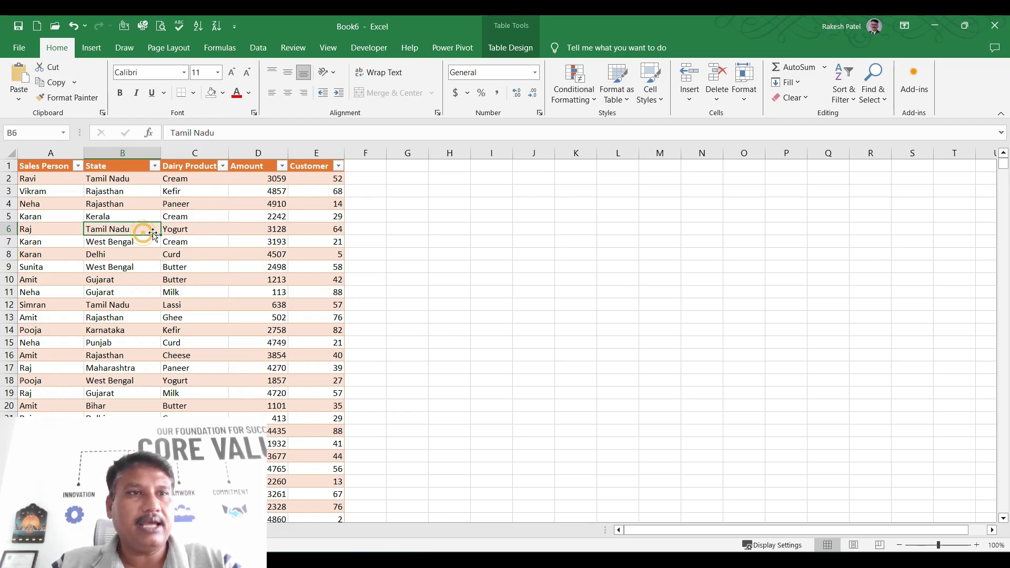
left_click(93, 51)
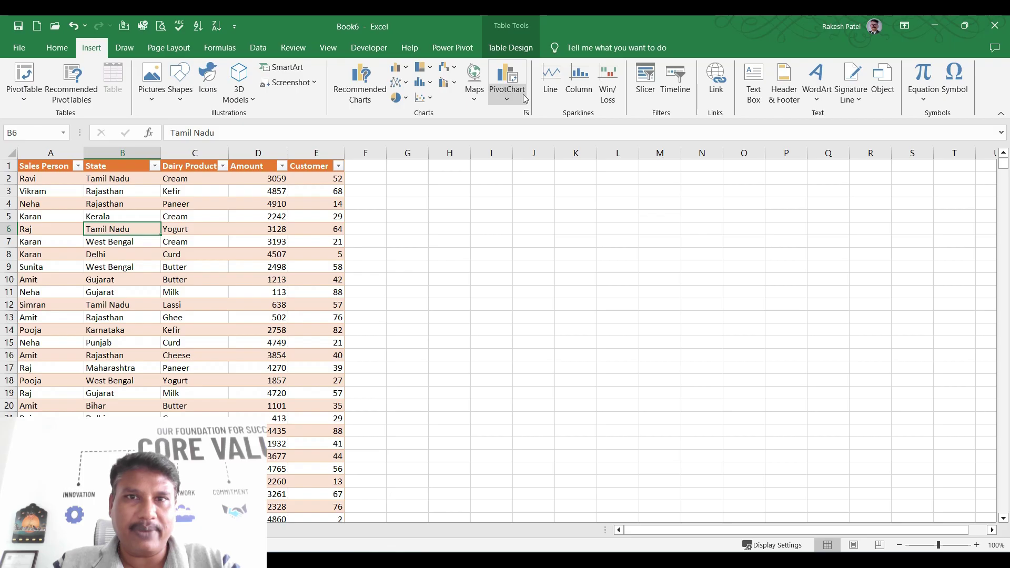
left_click(510, 80)
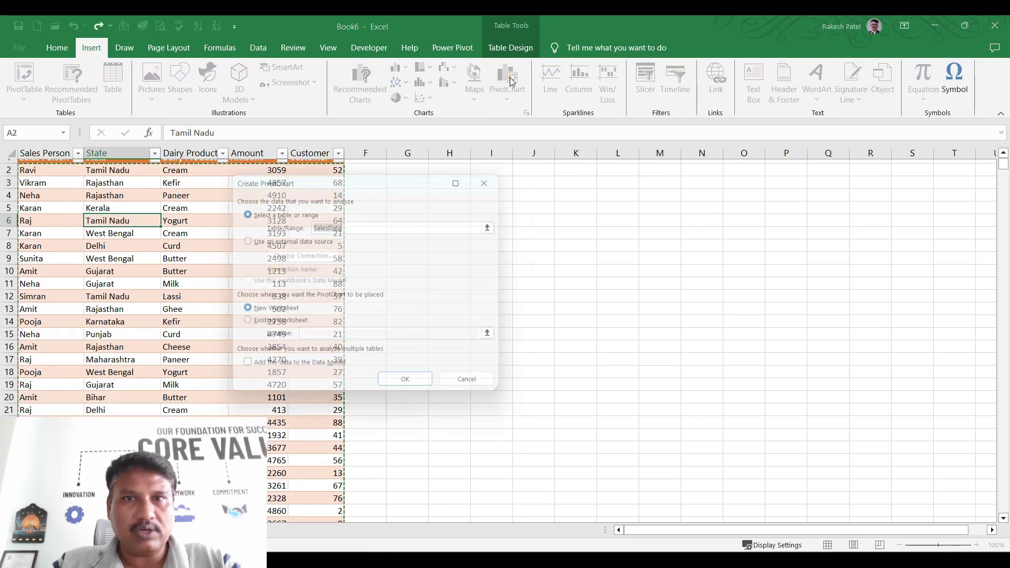
left_click_drag(288, 184, 448, 190)
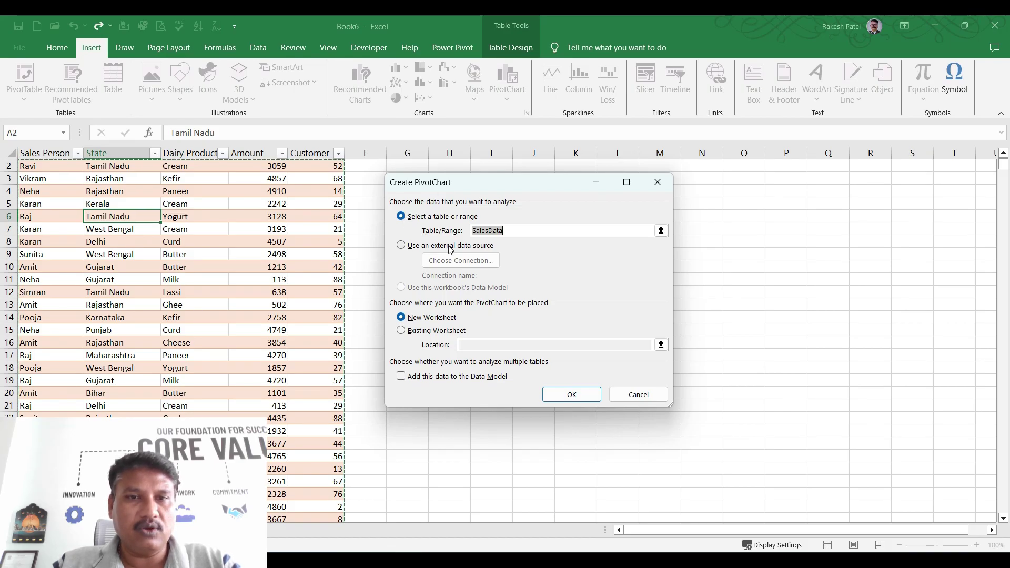
left_click(404, 317)
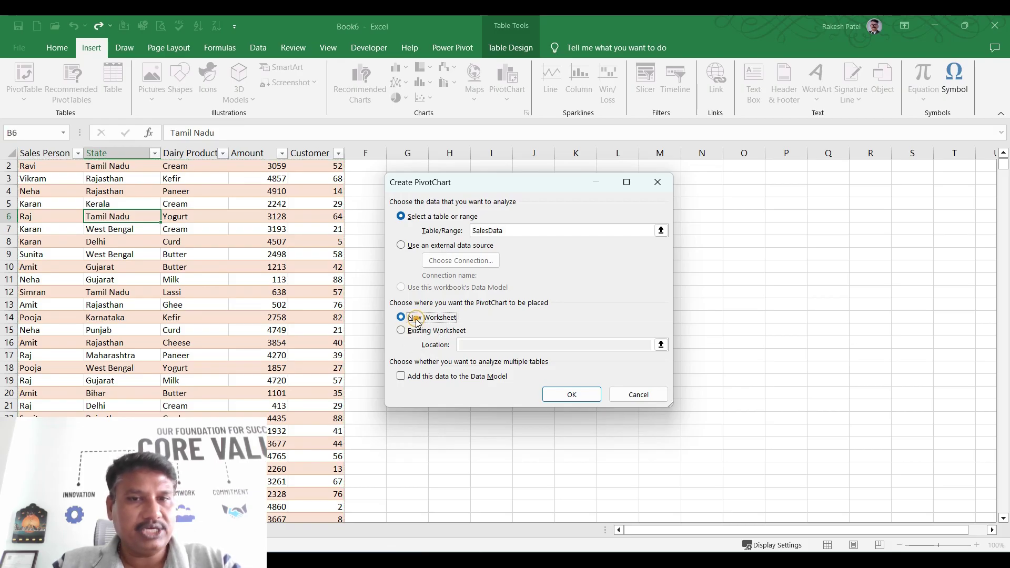
left_click(587, 400)
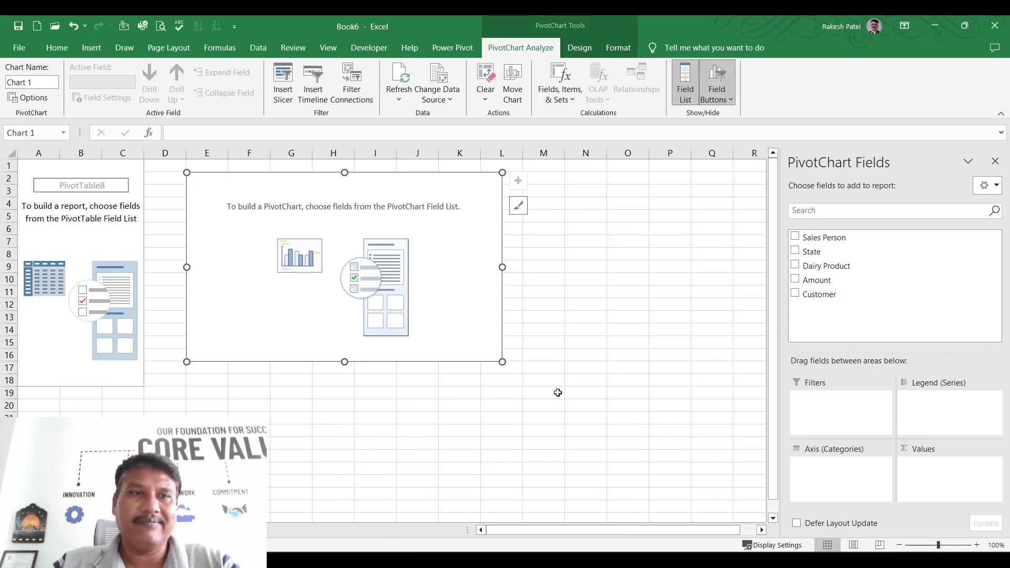
Enlarge the empty PivotChart and position it beside the PivotTable placeholder, spanning about columns E to L and rows 2 to 19.
left_click(97, 232)
left_click(73, 255)
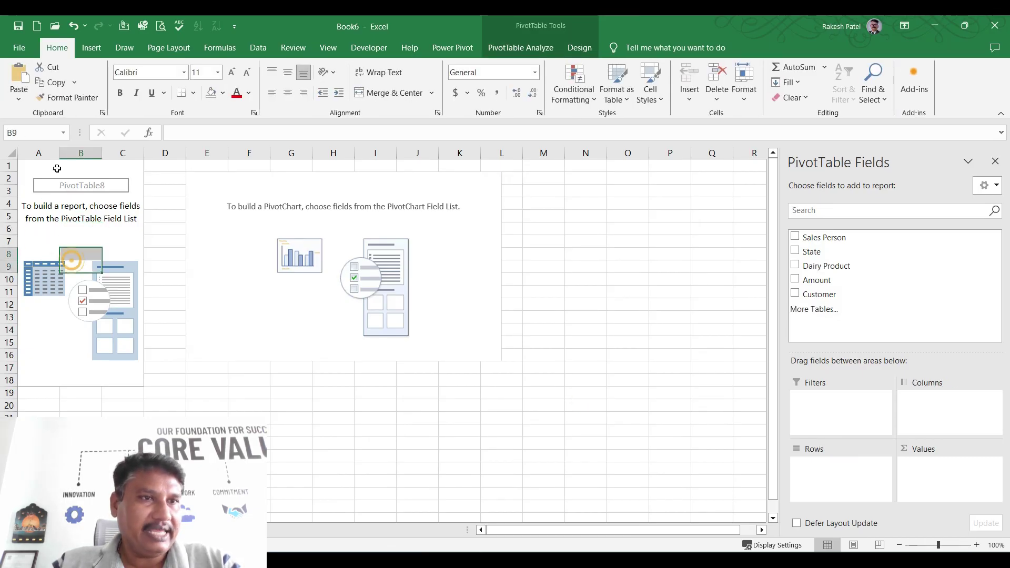
left_click(241, 271)
left_click_drag(295, 187, 320, 194)
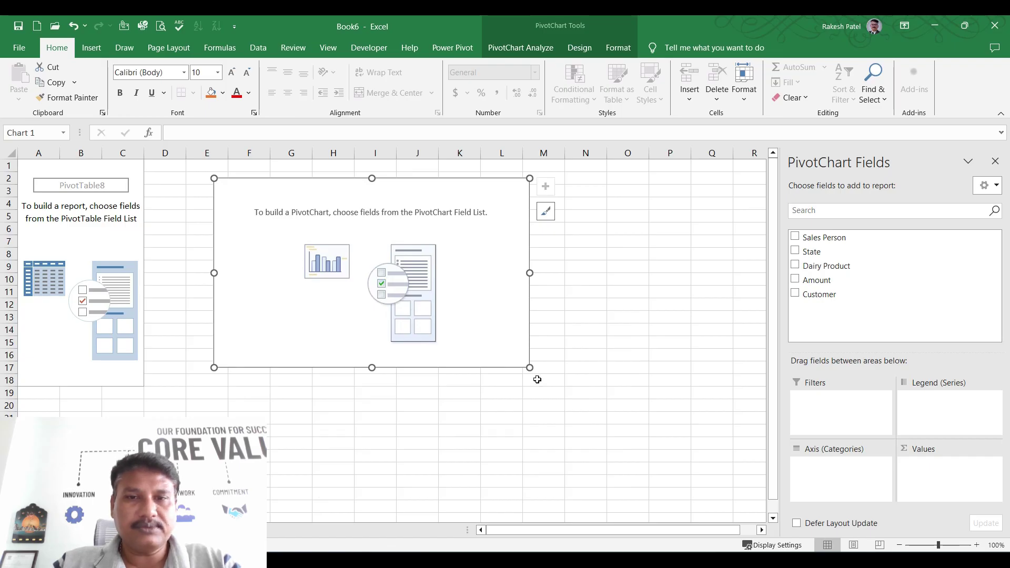
left_click_drag(531, 371, 672, 447)
left_click_drag(563, 365, 538, 358)
left_click_drag(646, 445, 542, 399)
left_click_drag(516, 349, 508, 348)
left_click(623, 356)
left_click(478, 289)
Add Sales Person to the Rows area and Amount to the Values area of the new PivotTable.
left_click(81, 241)
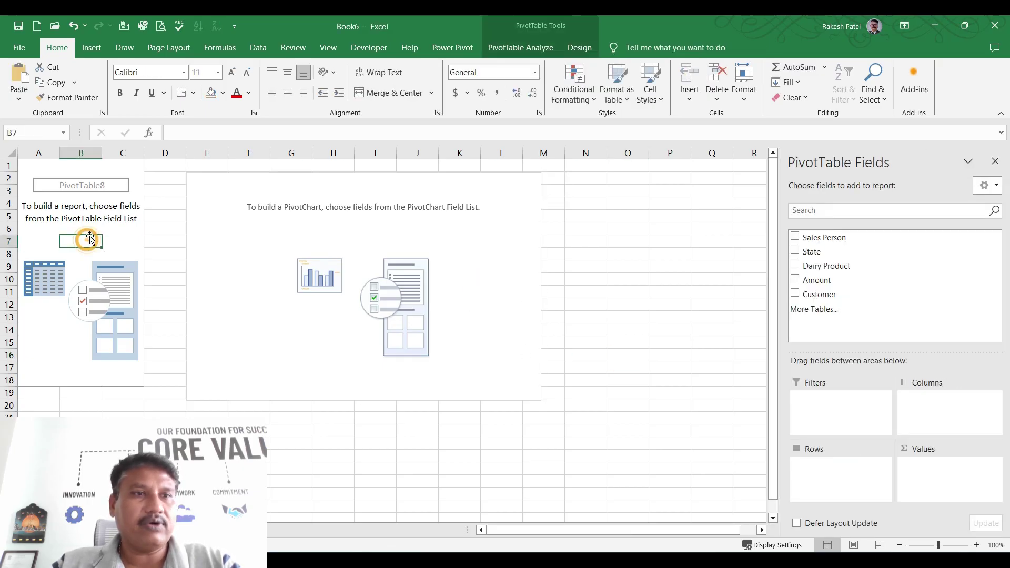
left_click_drag(818, 237, 841, 460)
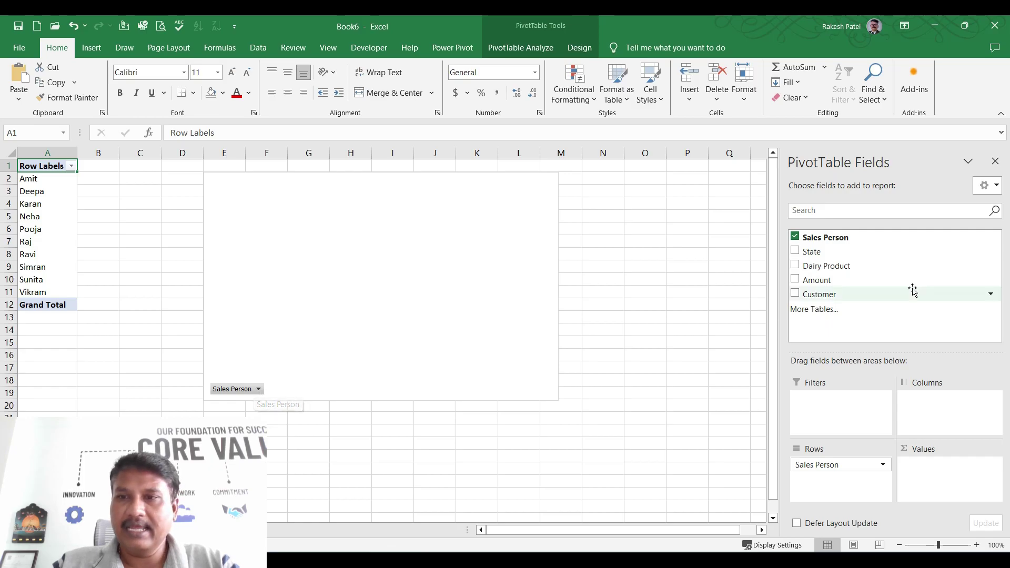
left_click_drag(857, 280, 915, 470)
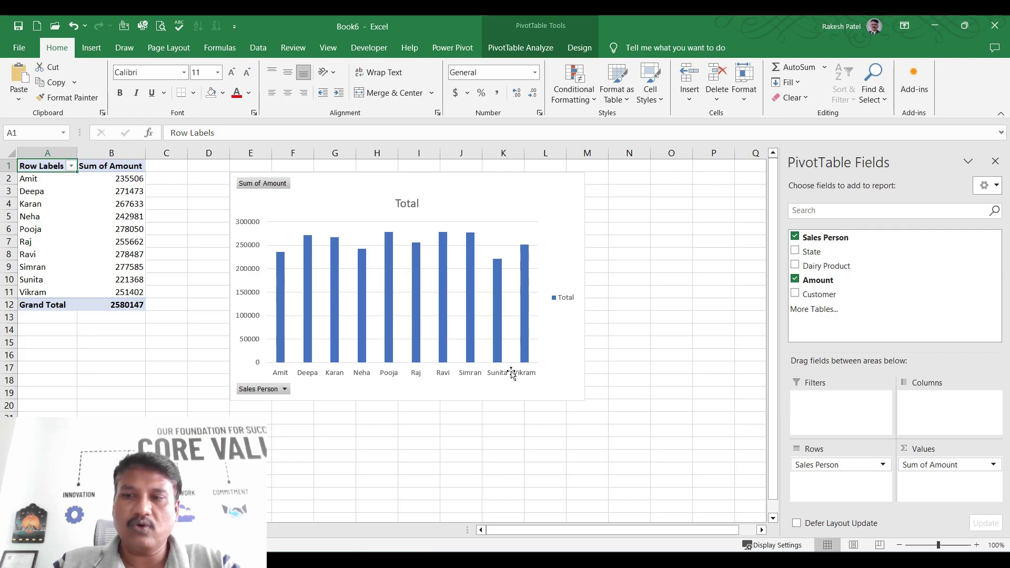
left_click(80, 228)
left_click(147, 330)
left_click(111, 240)
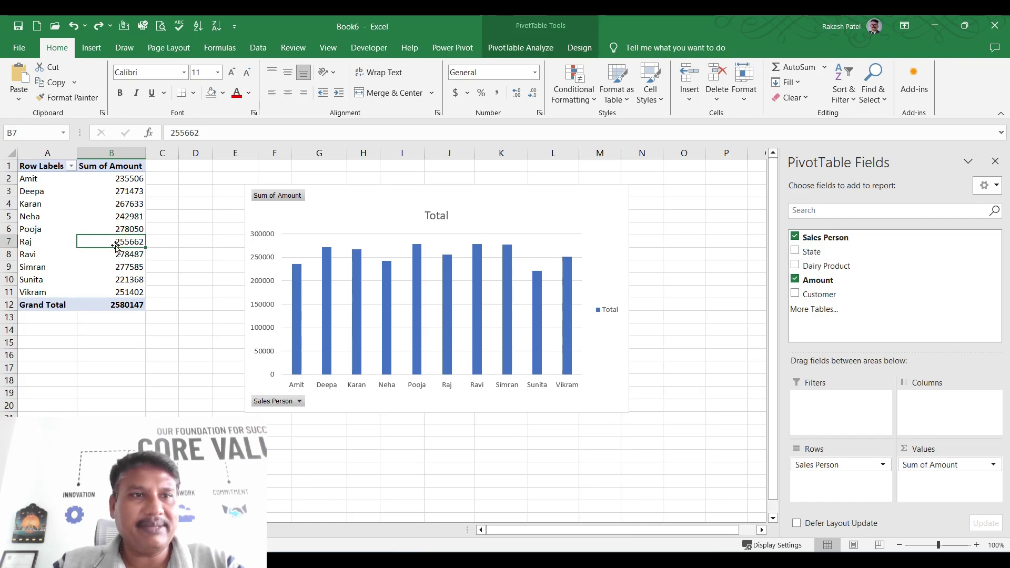
left_click(139, 168)
left_click(126, 245)
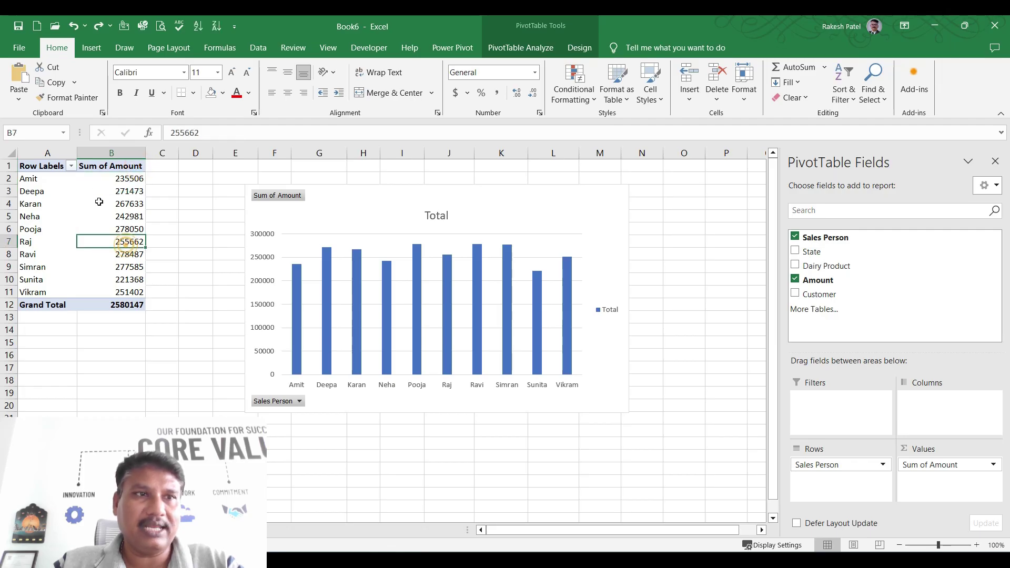
Sort the PivotTable's sales persons in ascending order by Sum of Amount.
left_click(70, 166)
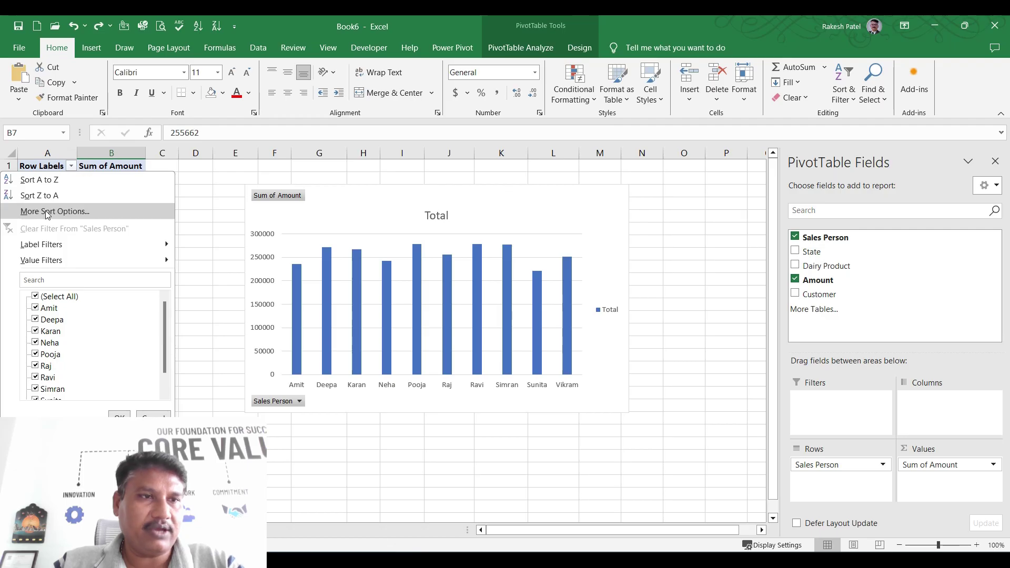
left_click(61, 212)
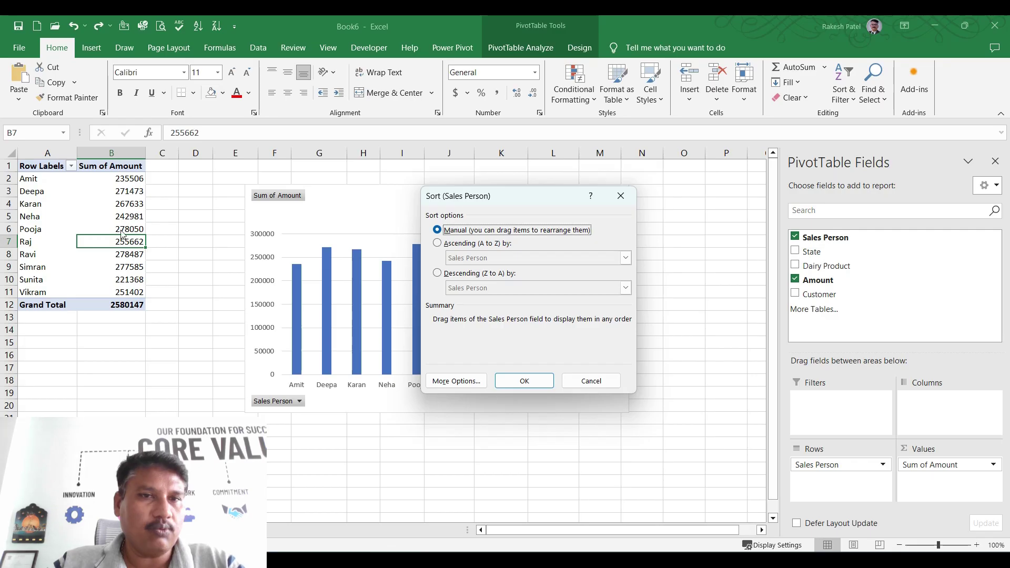
left_click(453, 245)
left_click(625, 258)
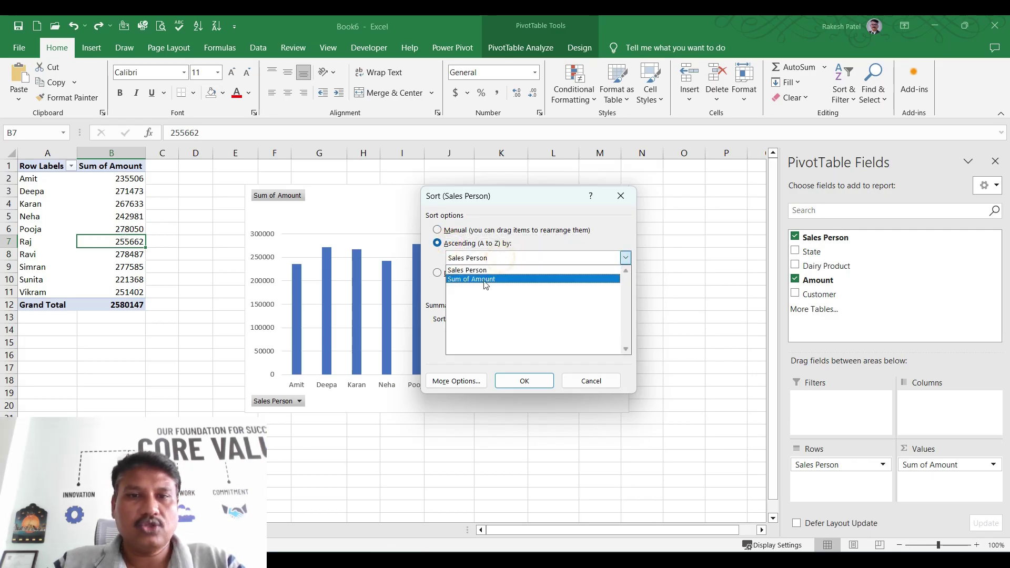
left_click(485, 280)
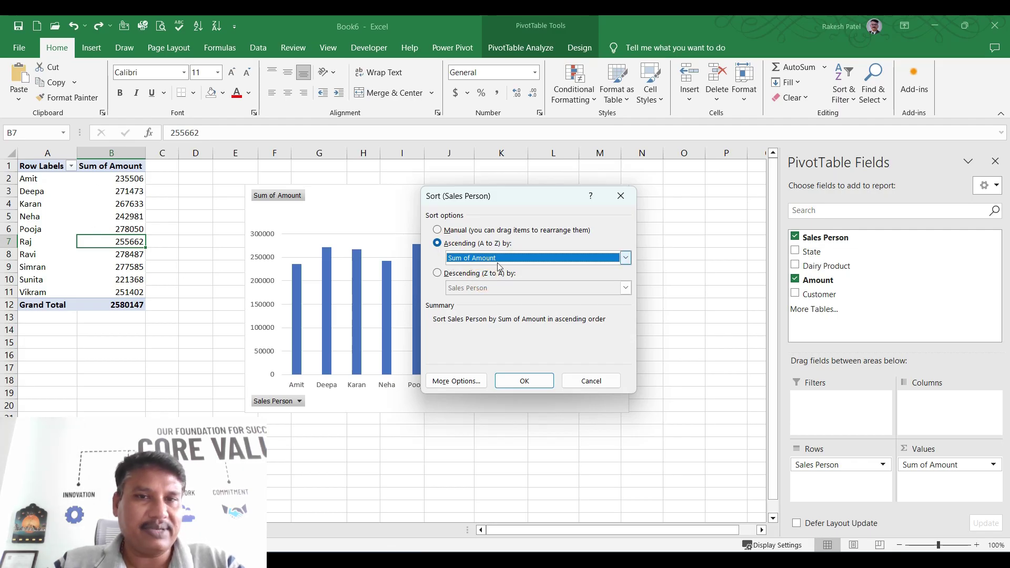
left_click(526, 382)
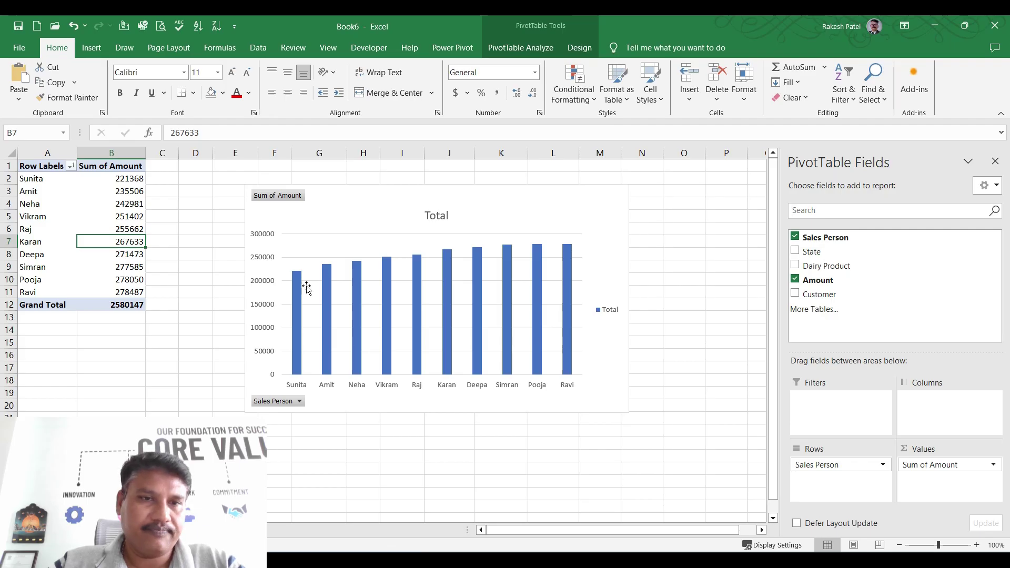
Sort the PivotTable's sales persons in descending order by Sum of Amount.
left_click(70, 166)
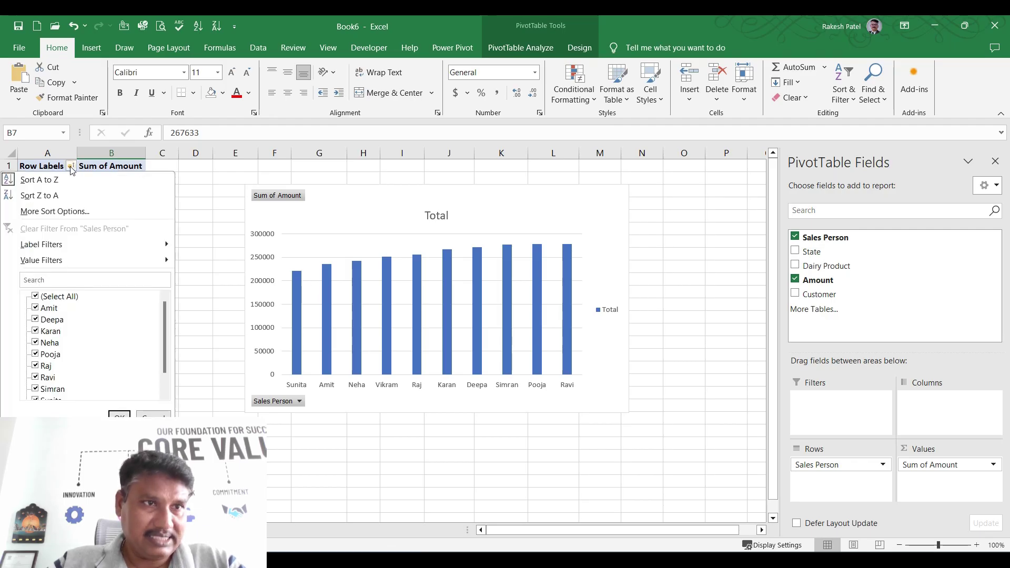
left_click(96, 211)
left_click(513, 259)
left_click(513, 267)
left_click(471, 275)
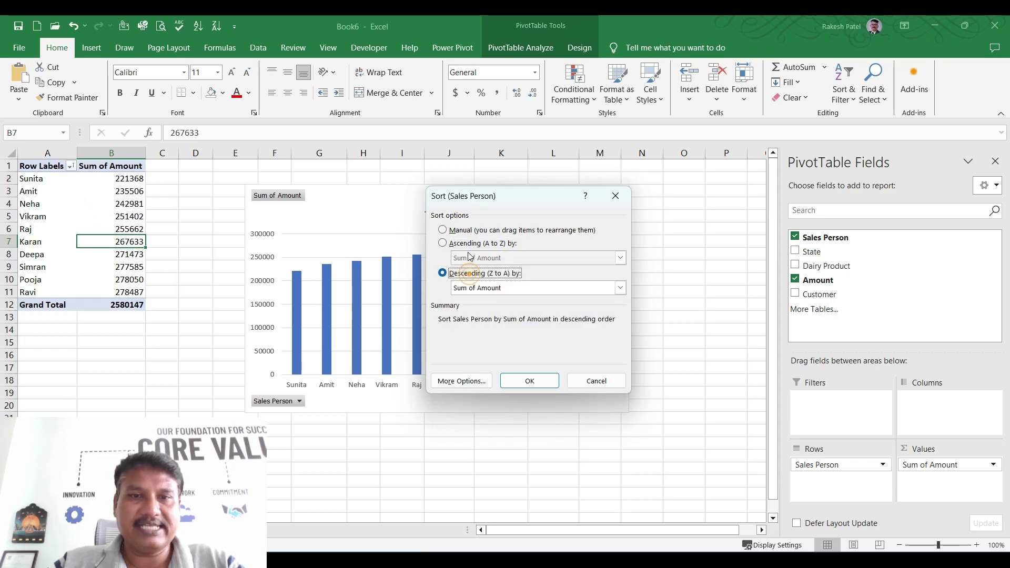
left_click(493, 288)
left_click(492, 289)
left_click(530, 381)
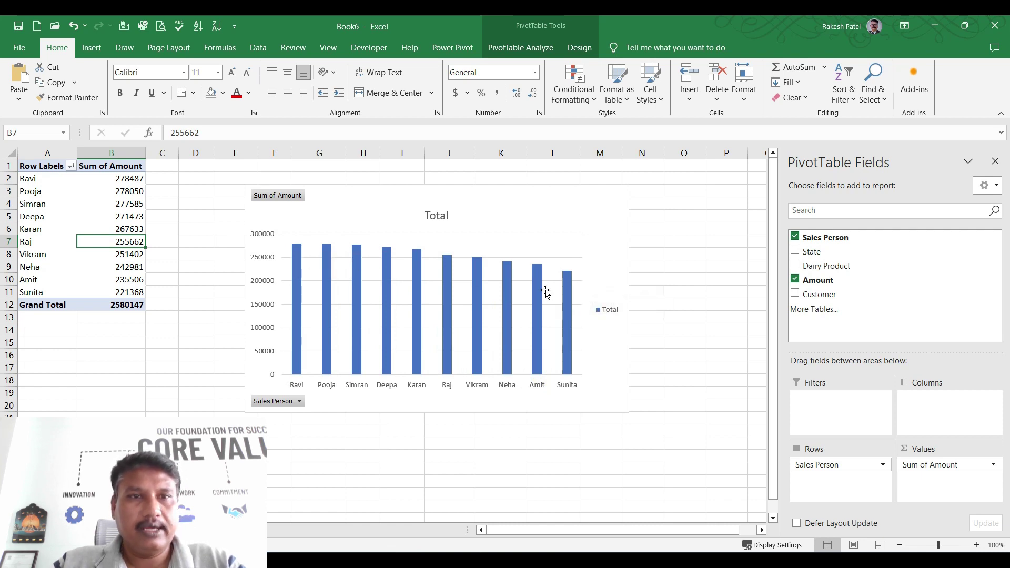
Apply the chart style with a dark grey background and wide gradient blue columns to the PivotChart.
left_click(523, 217)
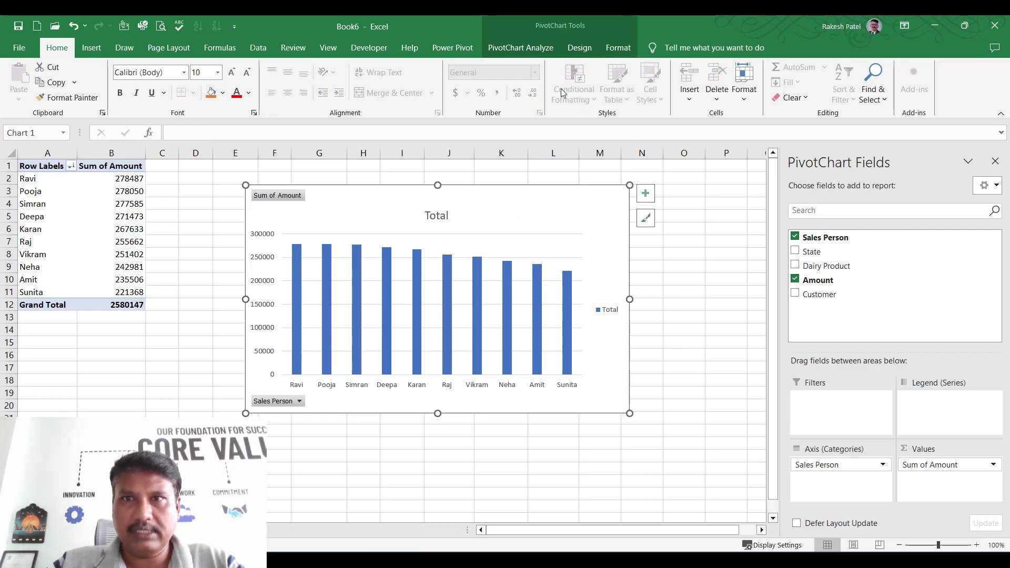
left_click(579, 47)
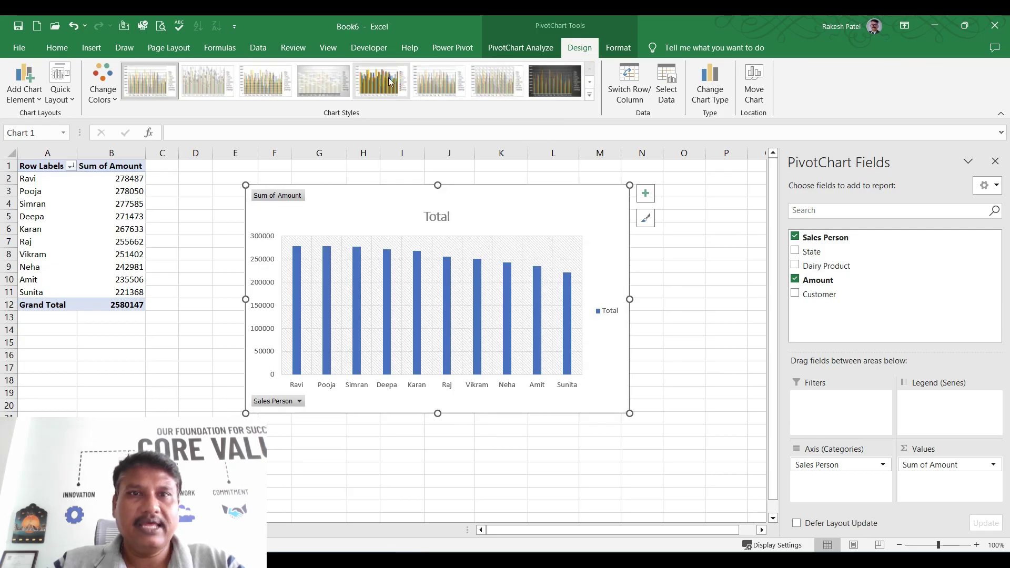
left_click(589, 94)
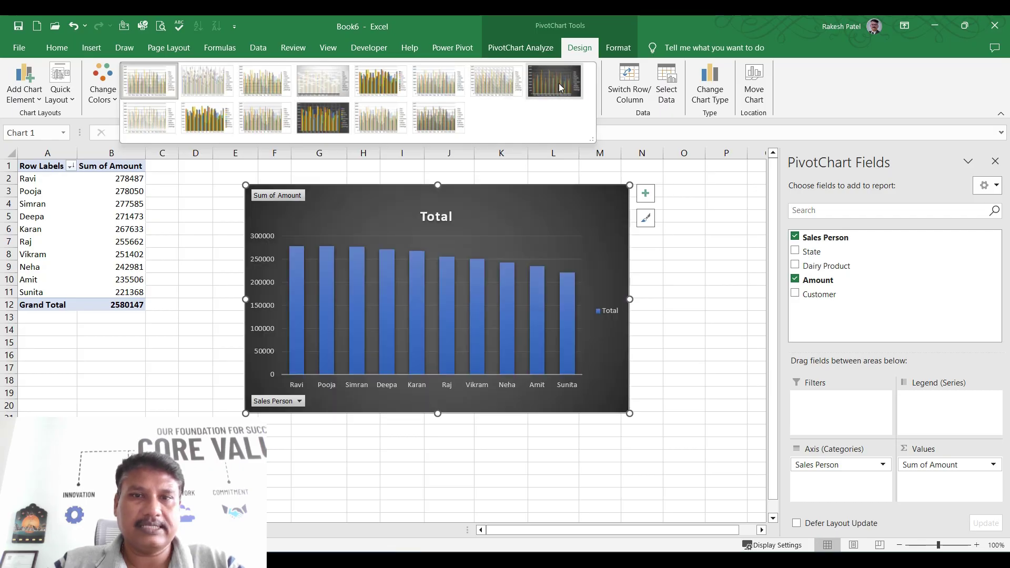
left_click(559, 83)
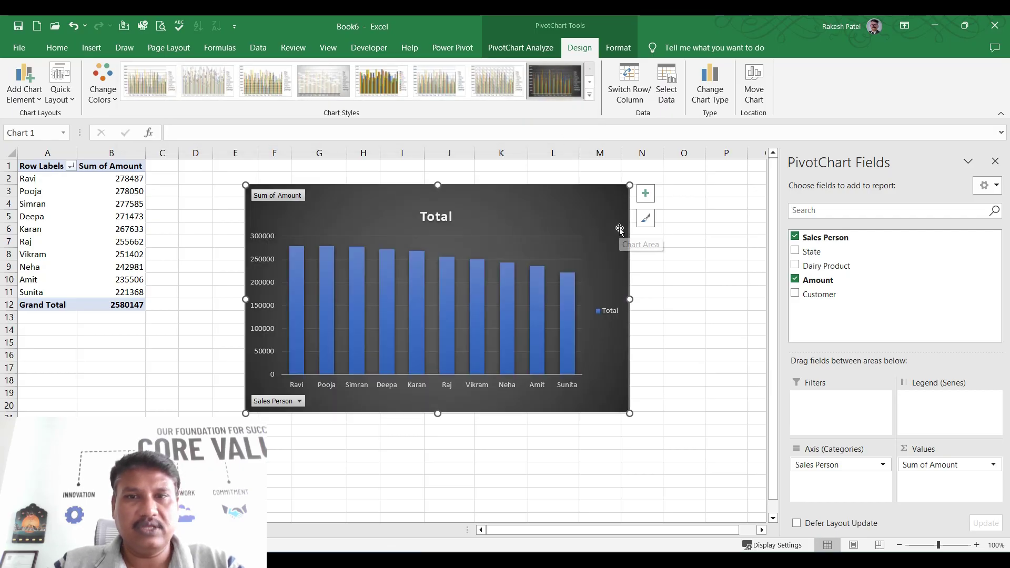
Change the PivotChart's title to "Sales Data Total".
left_click(427, 216)
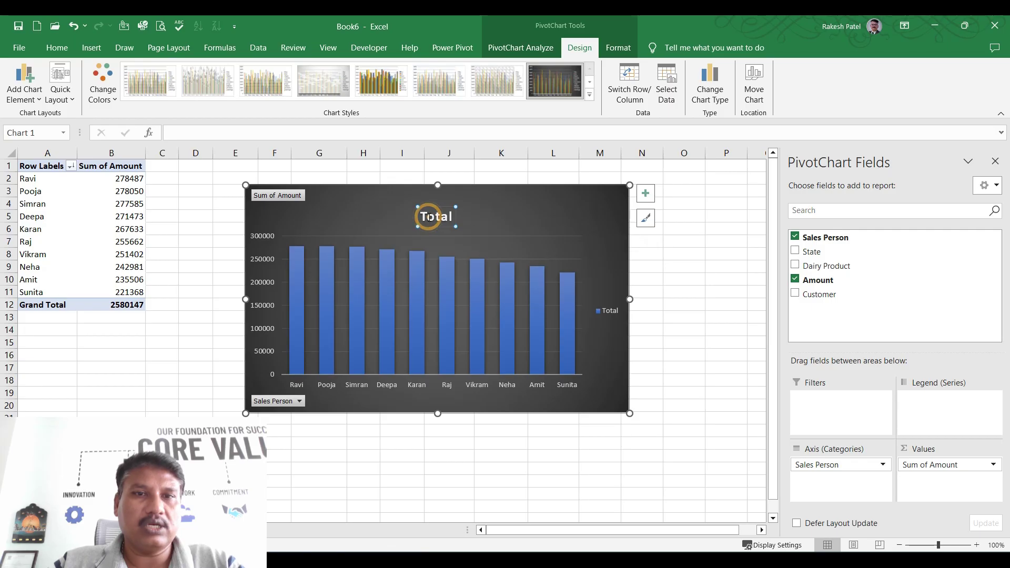
type("Sales Data")
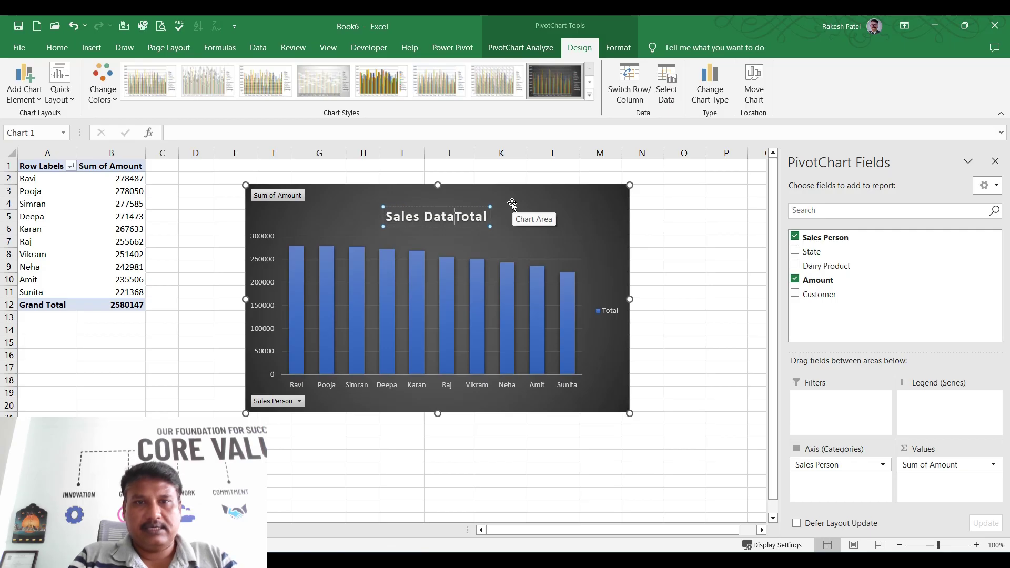
left_click(502, 169)
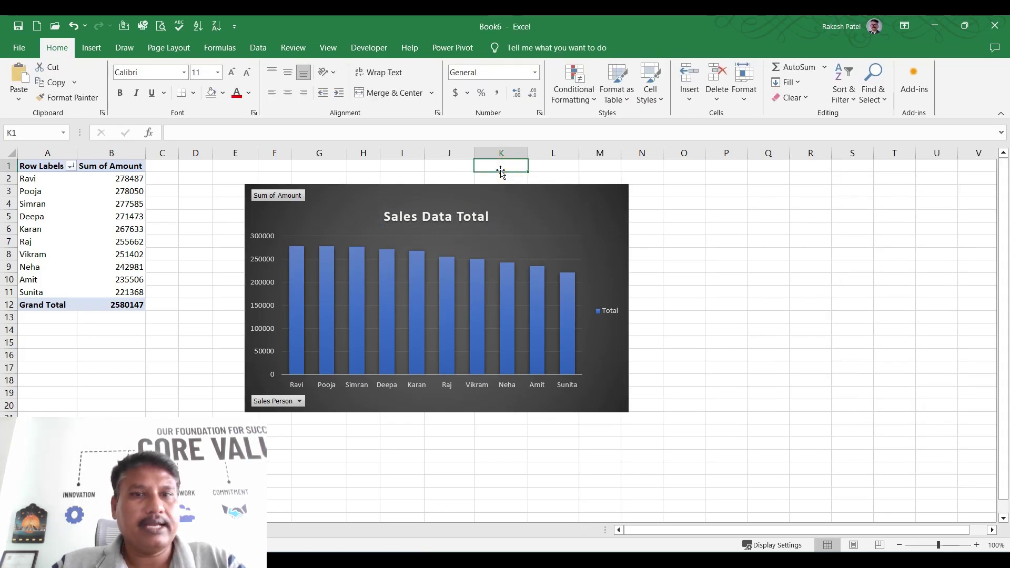
Move the PivotChart closer to the PivotTable, spanning about columns D to L from row 2.
left_click(461, 196)
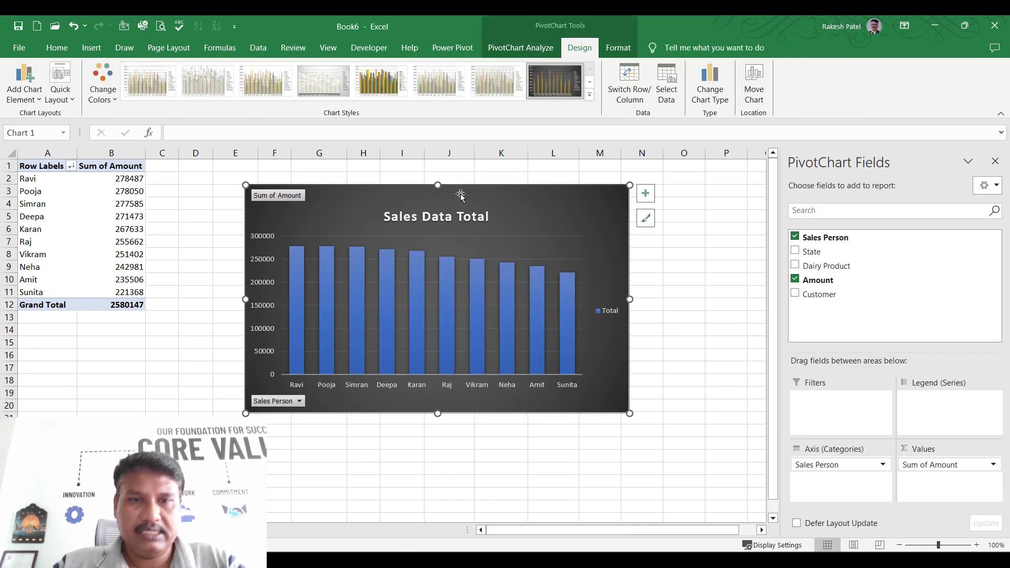
left_click_drag(461, 195, 395, 183)
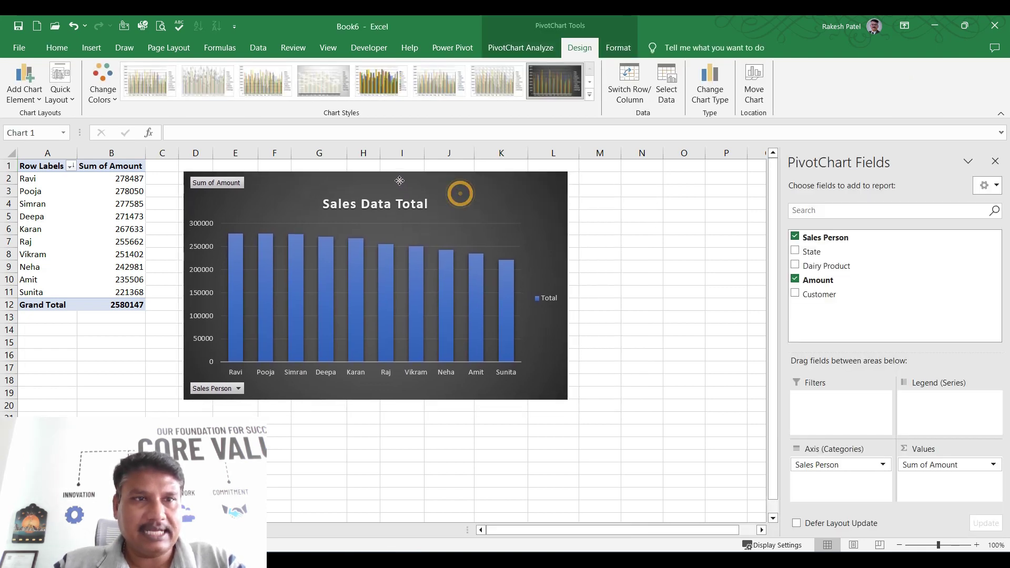
left_click(643, 210)
Insert a State slicer for the PivotTable and place it beside the chart over about columns M to O.
left_click(102, 203)
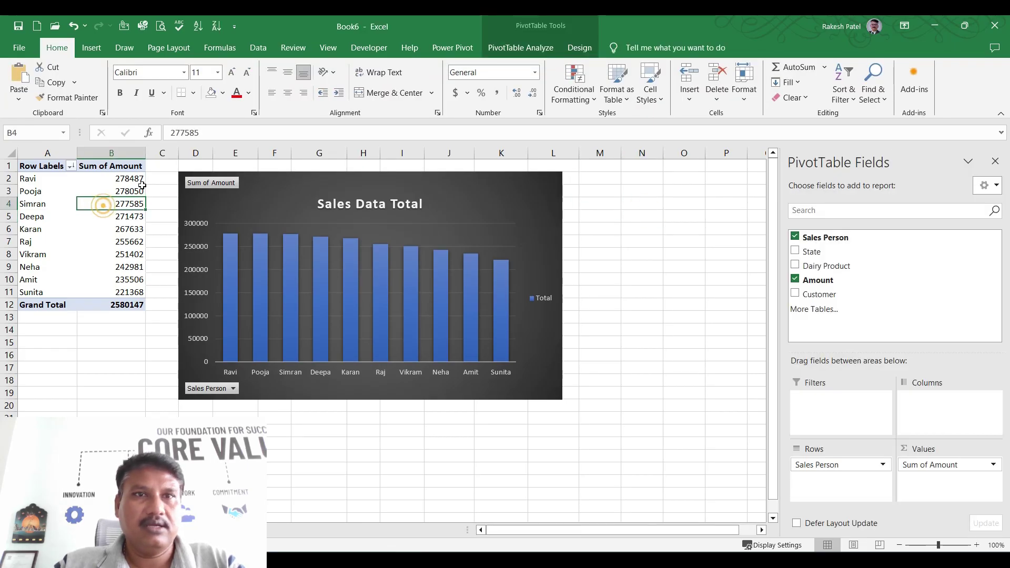
left_click(504, 41)
left_click(325, 79)
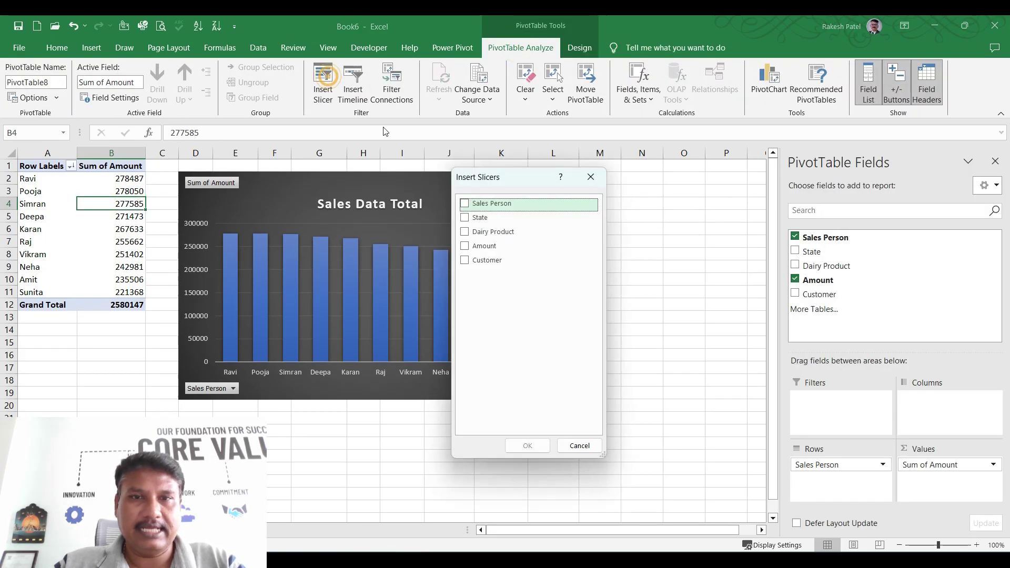
left_click(464, 219)
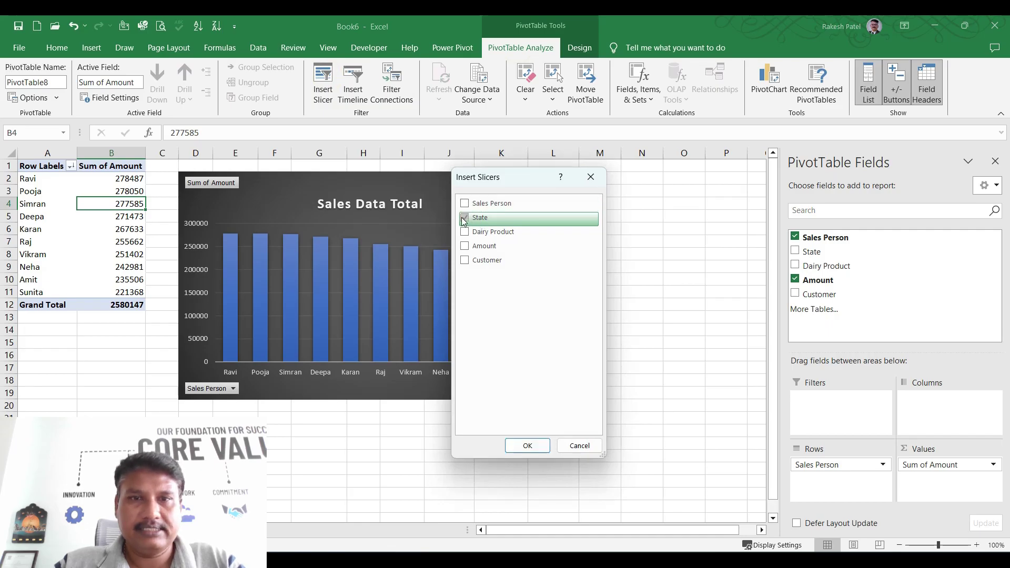
left_click(527, 445)
left_click_drag(399, 272, 642, 198)
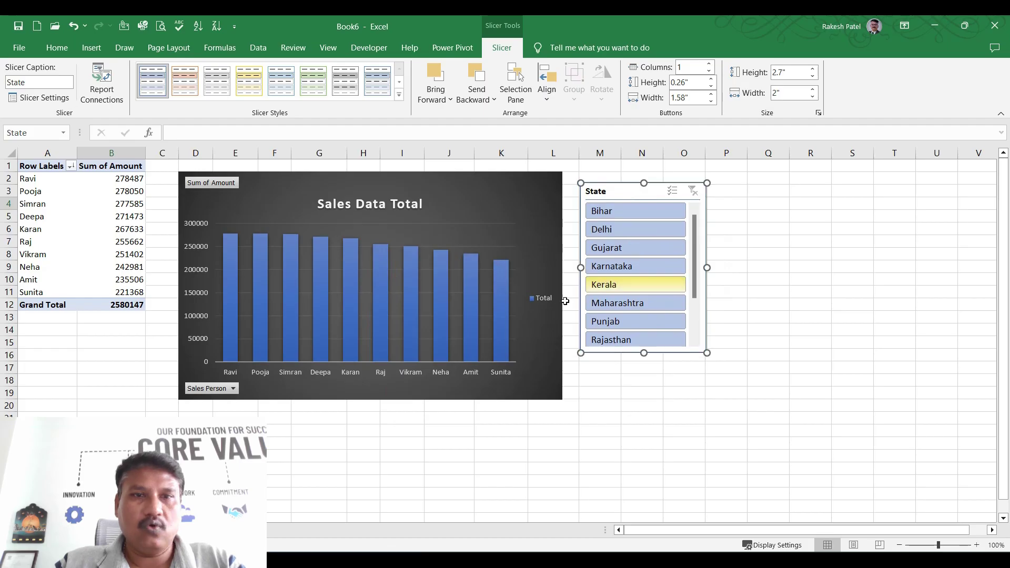
Filter the PivotTable and chart with the State slicer to Bihar, to Gujarat, and back to Bihar.
left_click(611, 215)
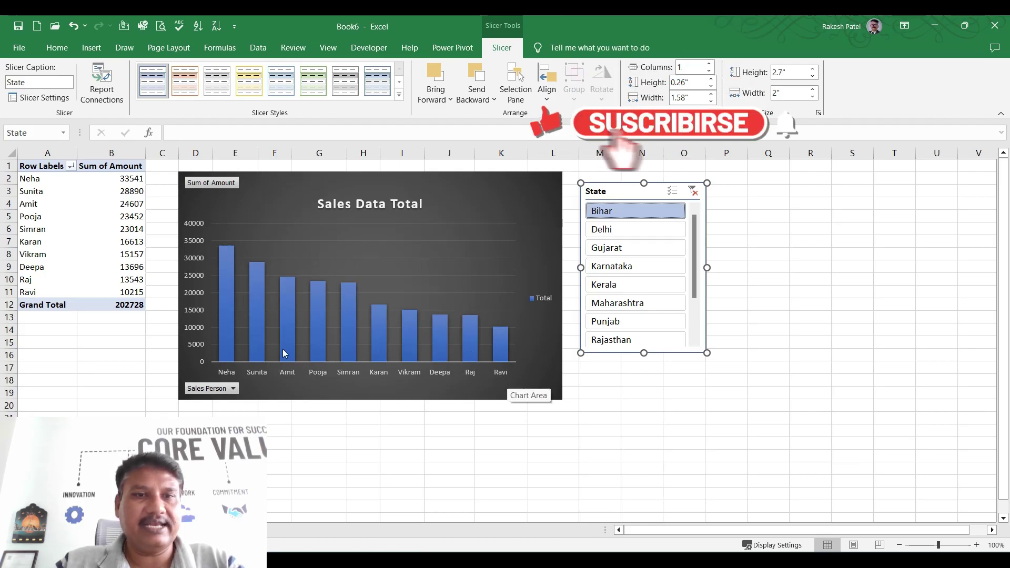
left_click(628, 250)
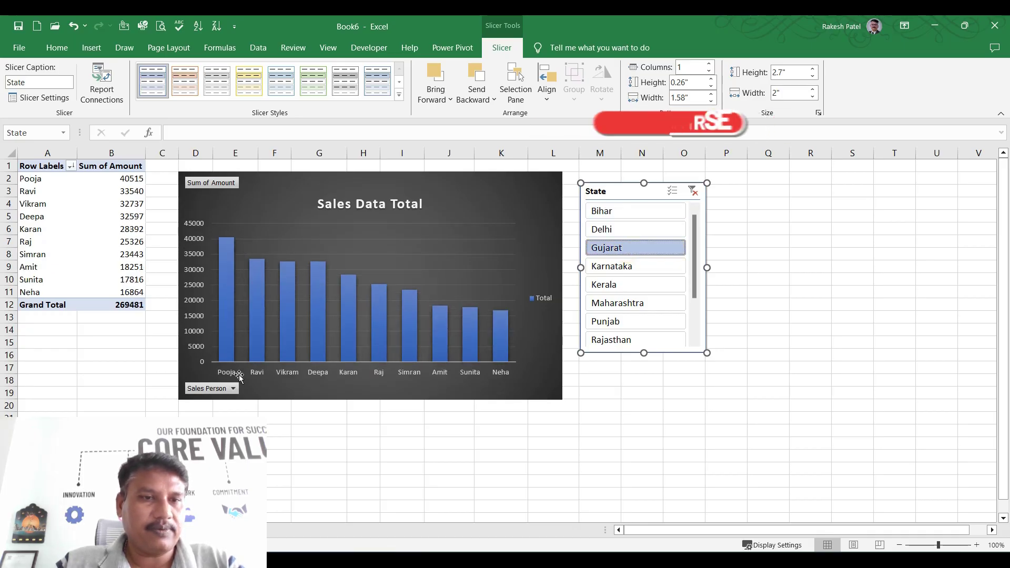
left_click(638, 212)
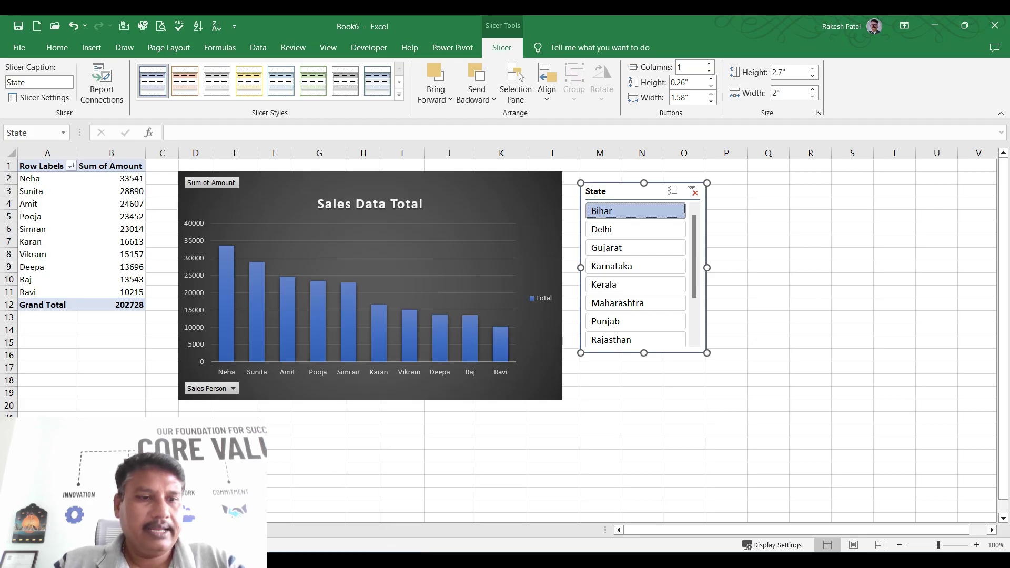
Create another PivotTable from the SalesData table on a new worksheet.
key("ctrl+Page_Down")
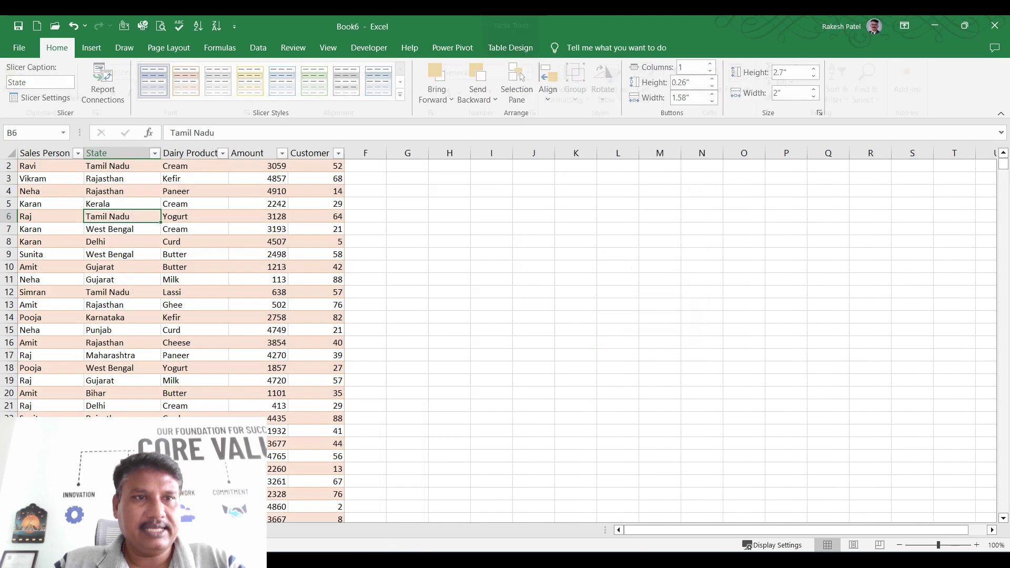
left_click(253, 269)
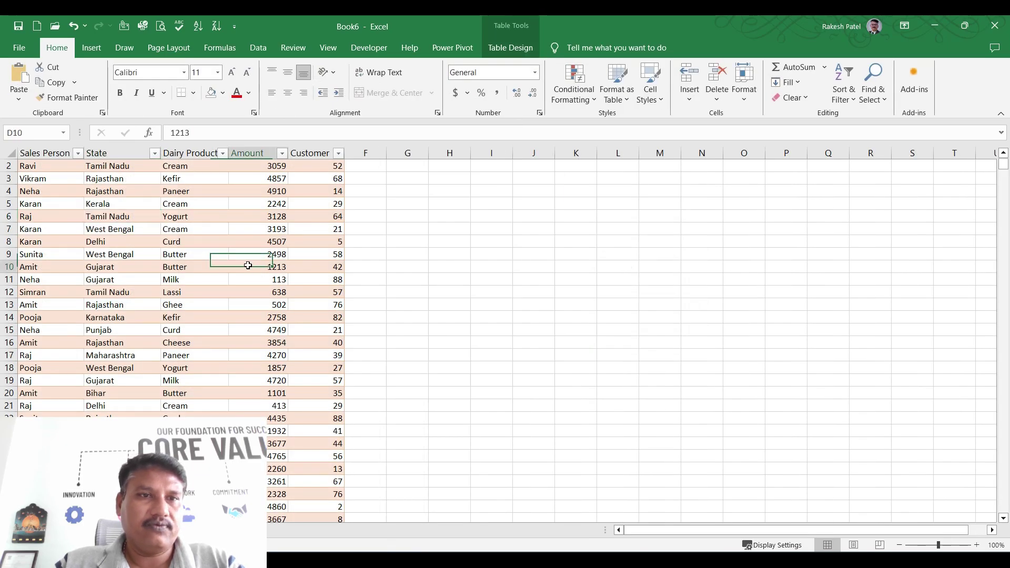
left_click(91, 47)
left_click(21, 79)
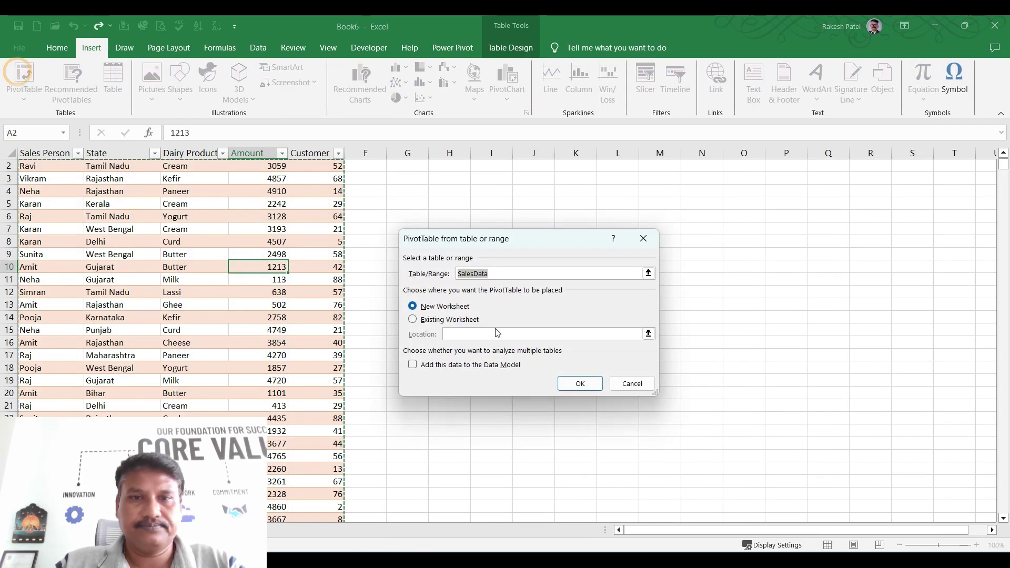
left_click(581, 383)
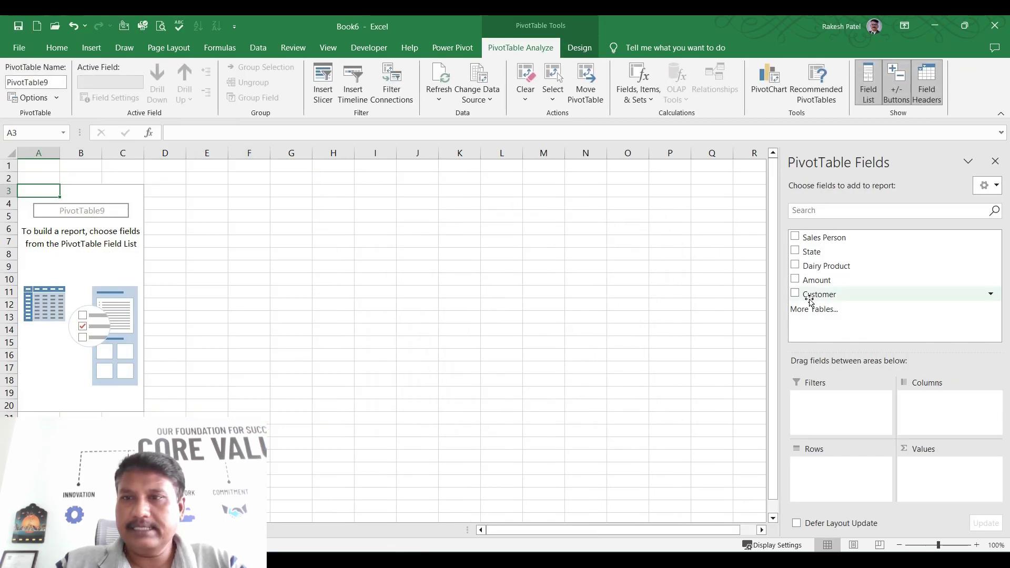
Add State to the Rows area and Amount to the Values area, and widen column A.
left_click_drag(814, 257, 842, 464)
left_click_drag(815, 280, 921, 469)
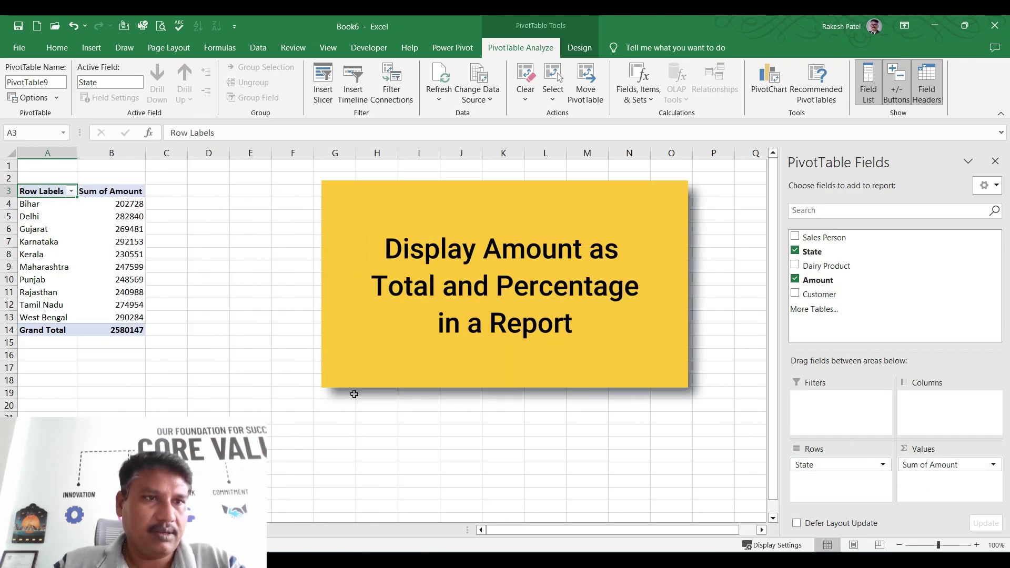
left_click_drag(77, 156, 111, 156)
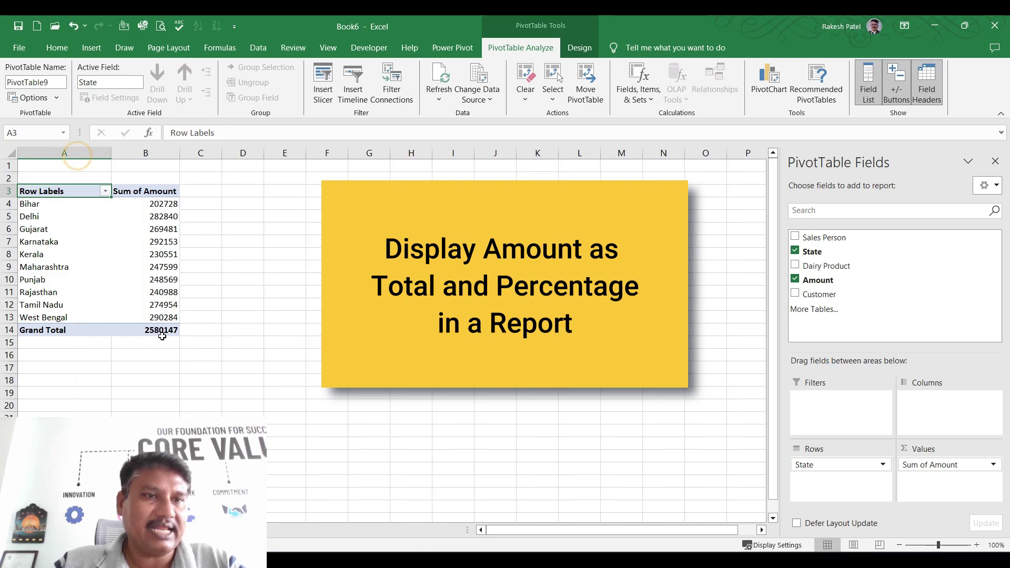
left_click(160, 335)
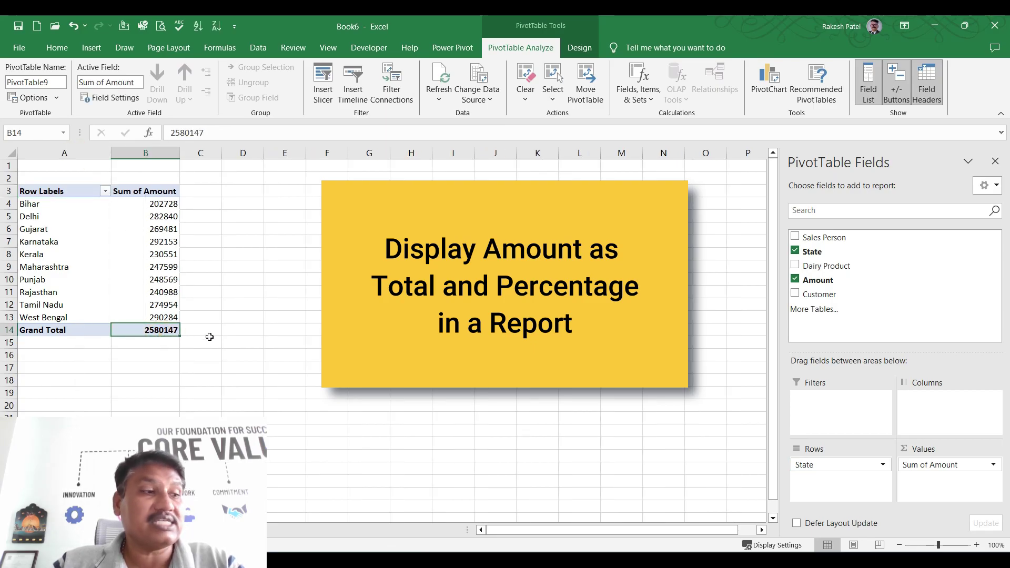
left_click_drag(153, 205, 148, 312)
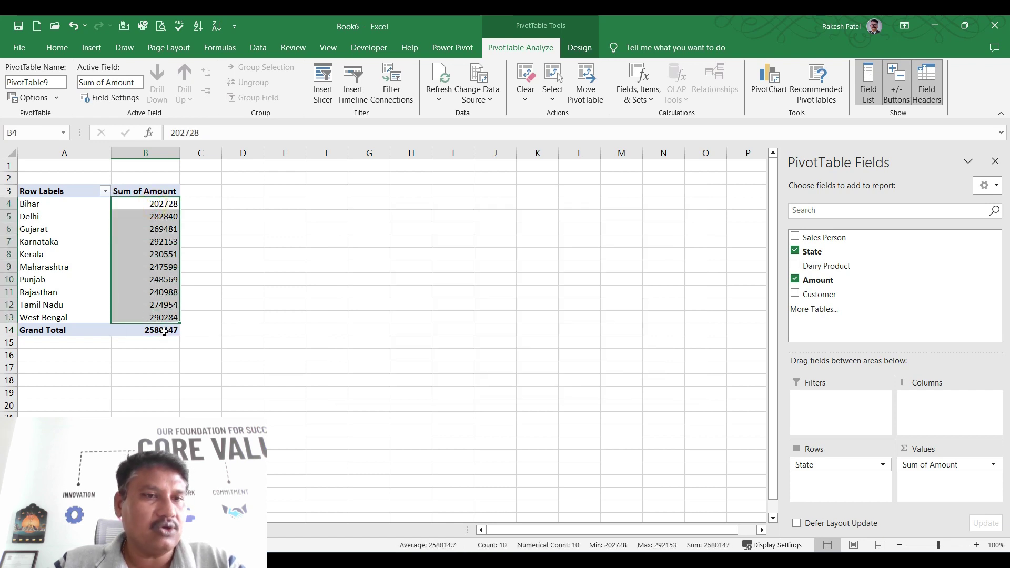
left_click(164, 332)
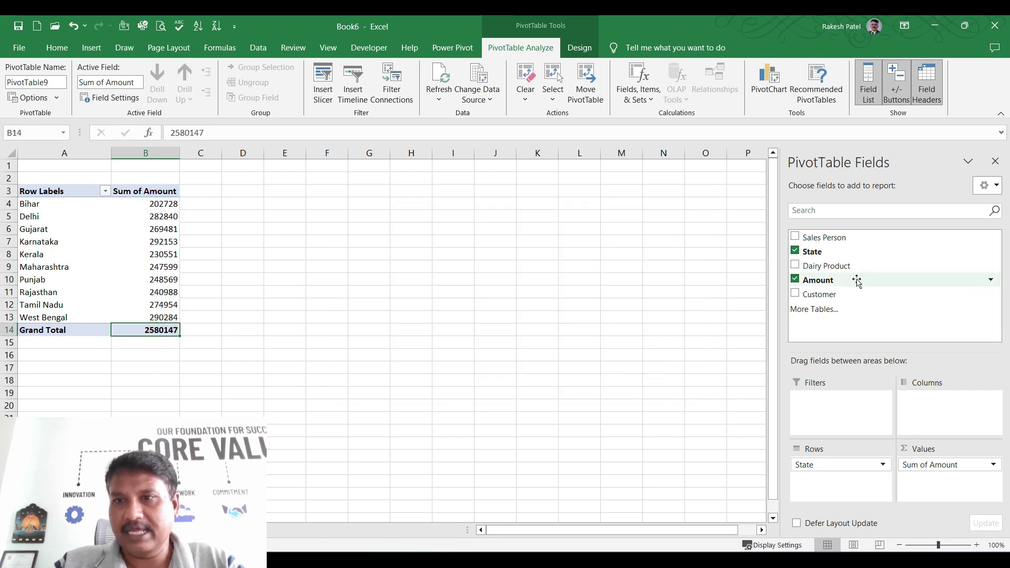
Add Amount to the Values area a second time and show its values as % of Column Total.
left_click_drag(826, 283, 838, 286)
left_click_drag(926, 440, 929, 484)
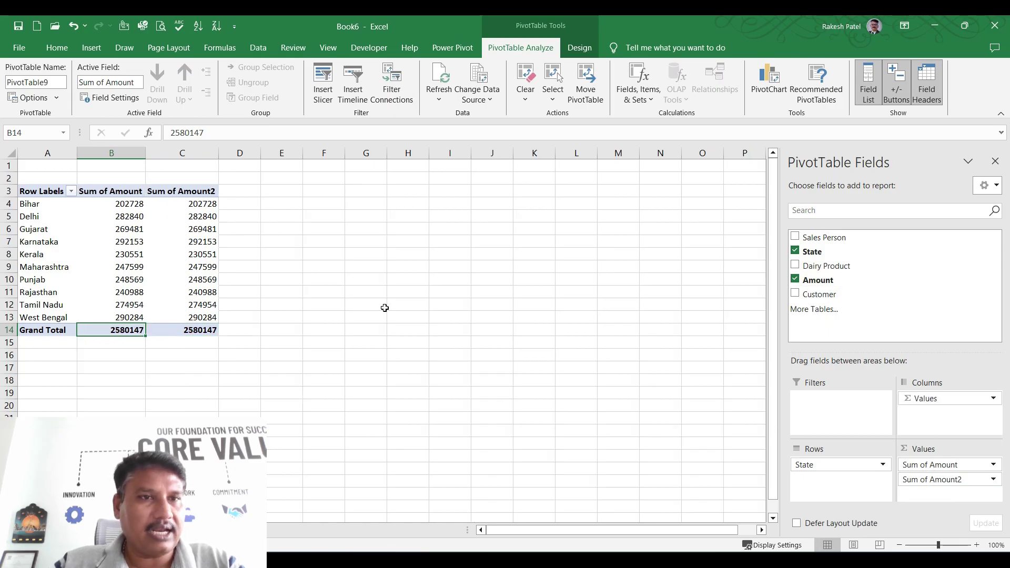
left_click_drag(206, 203, 195, 324)
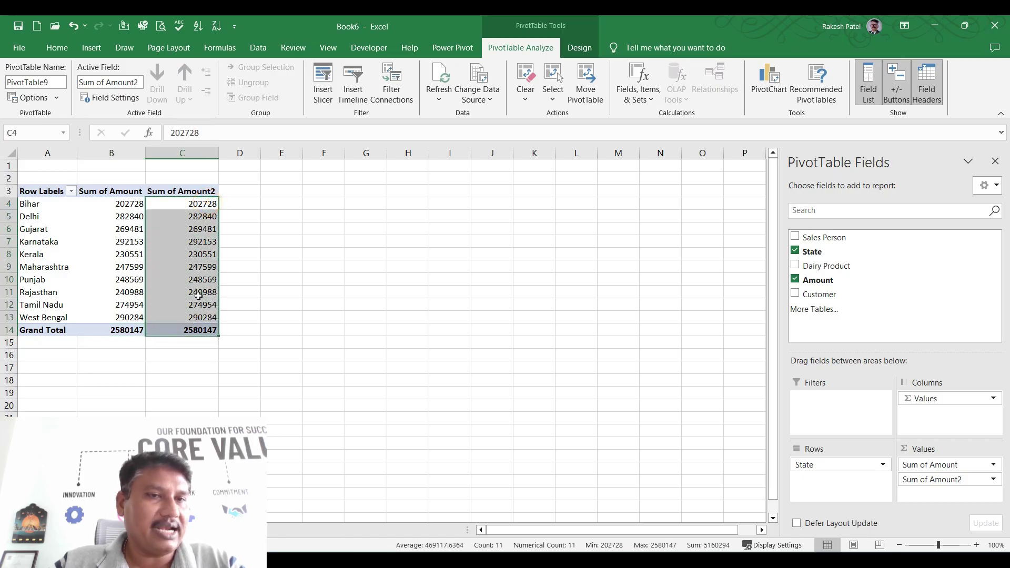
right_click(192, 205)
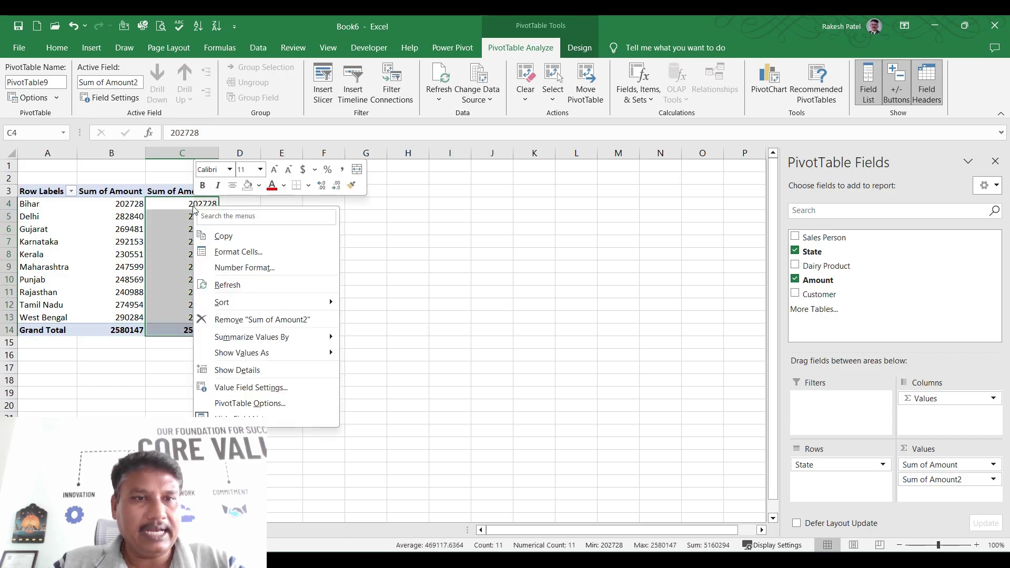
mouse_move(279, 354)
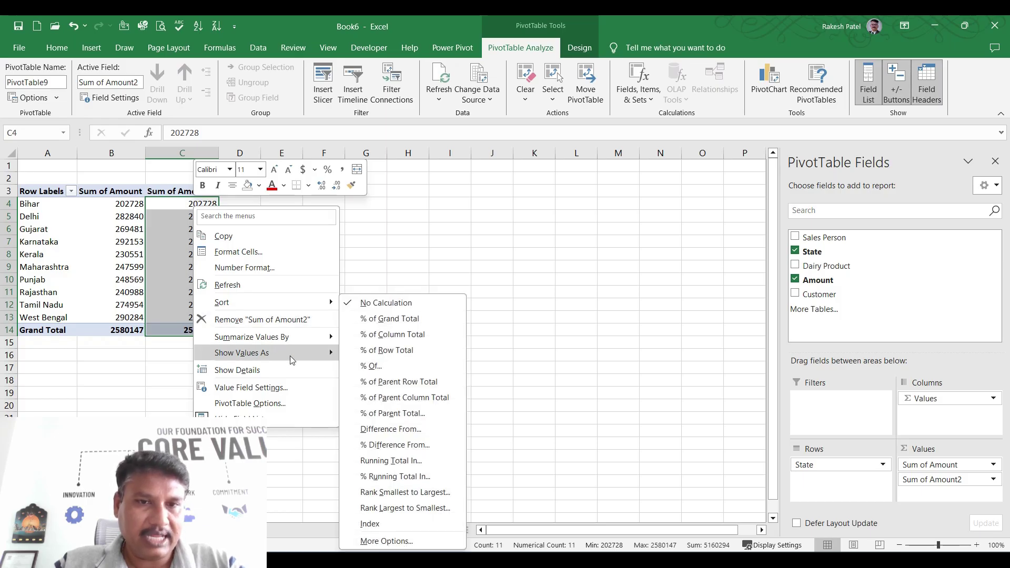
left_click(419, 340)
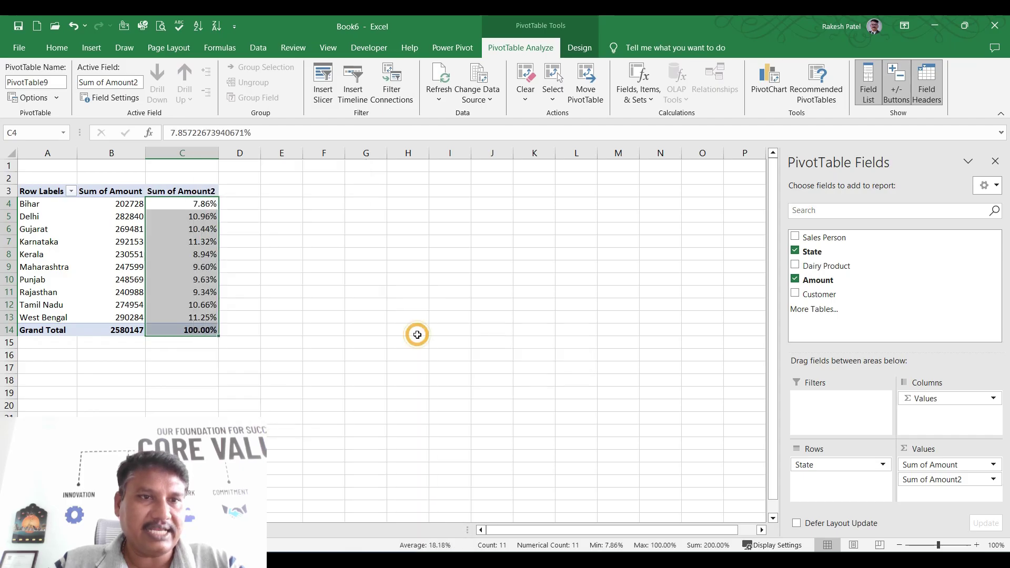
left_click_drag(190, 204, 198, 320)
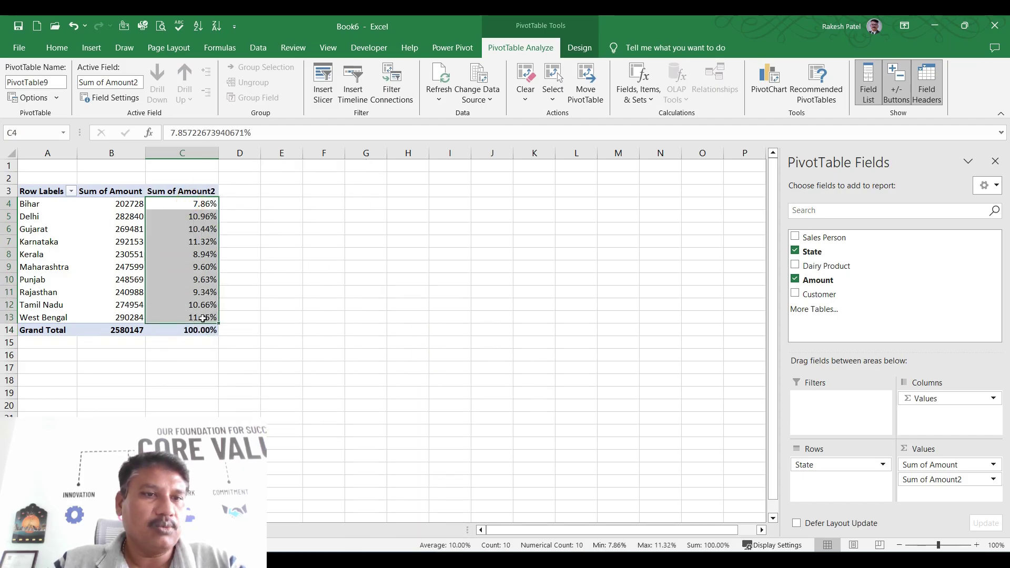
left_click(202, 318)
left_click(201, 242)
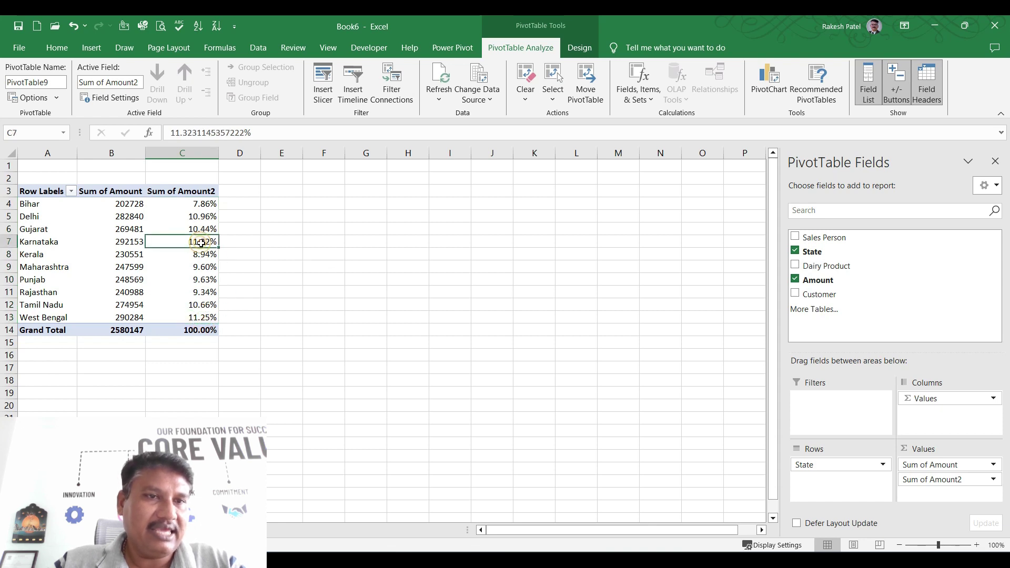
mouse_move(198, 320)
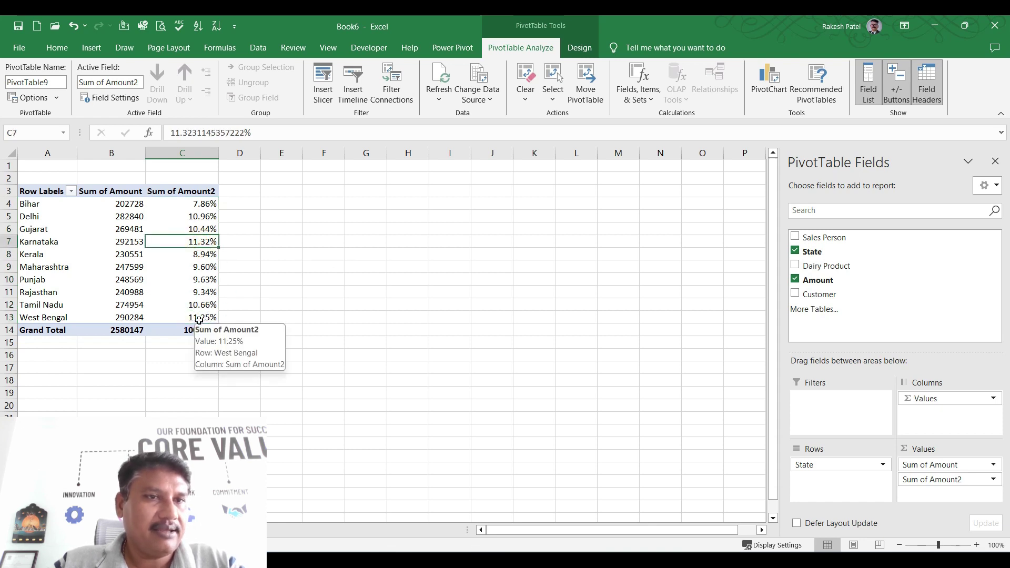
left_click(54, 237)
left_click(185, 251)
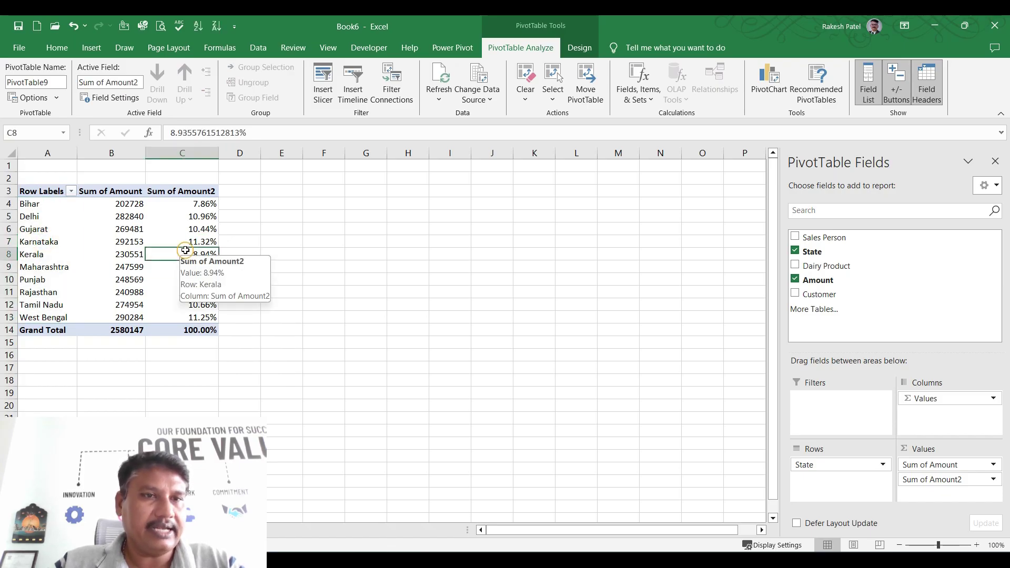
Sort the State rows in descending order by Sum of Amount2.
left_click(71, 192)
left_click(52, 235)
left_click(443, 273)
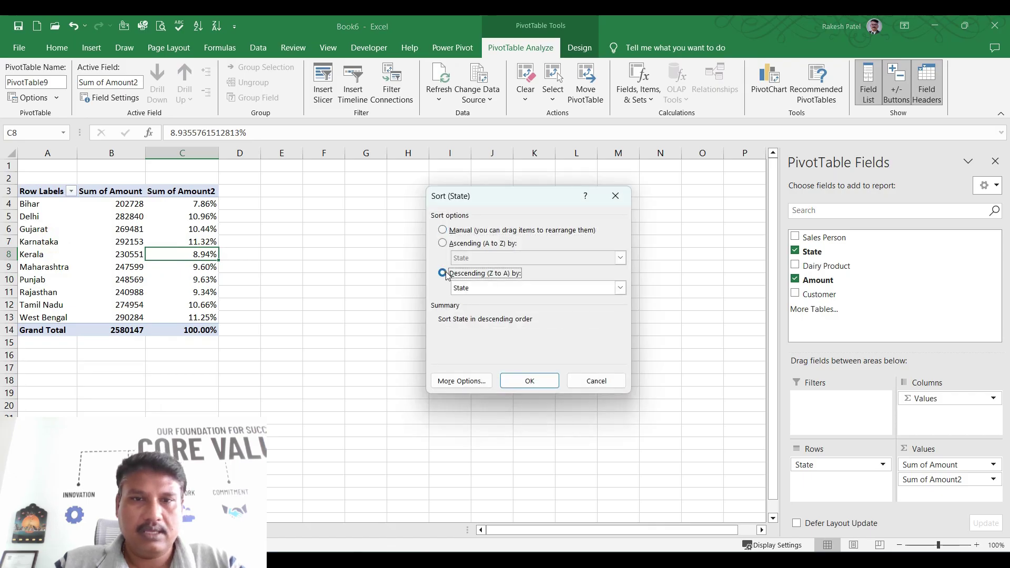
left_click(620, 288)
left_click(492, 318)
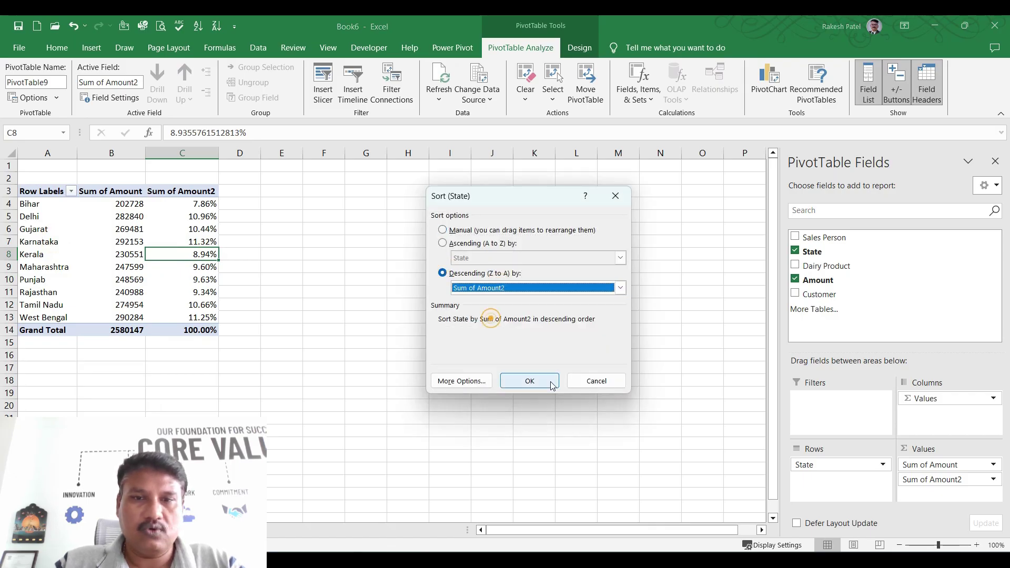
left_click(543, 380)
left_click(178, 206)
left_click(48, 213)
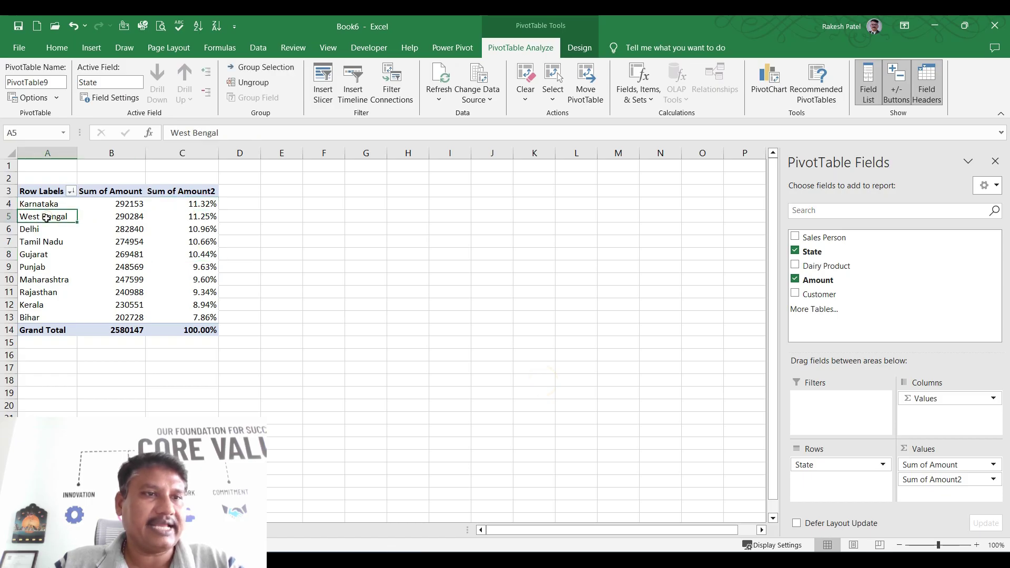
left_click(45, 229)
left_click(53, 319)
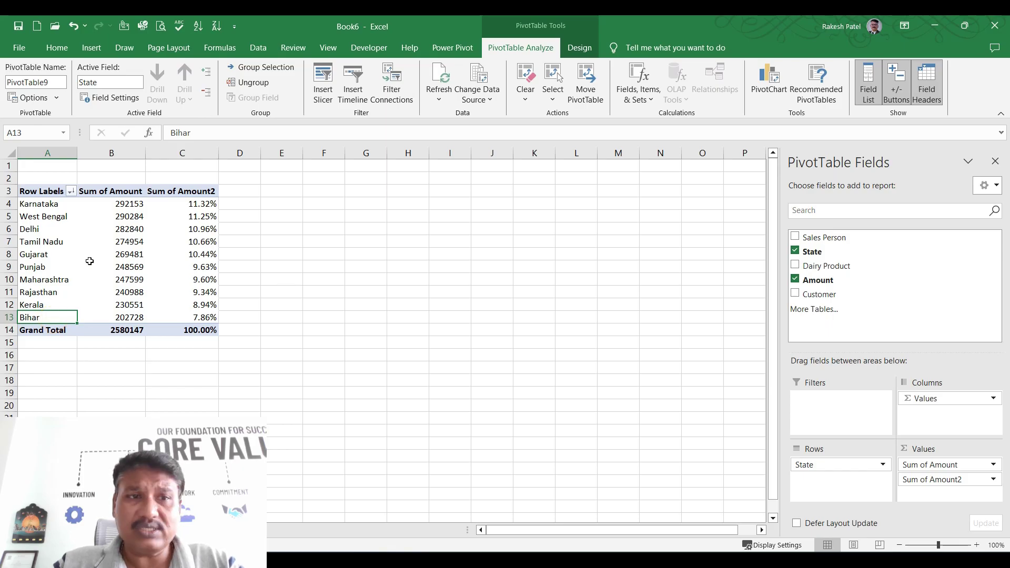
left_click(194, 204)
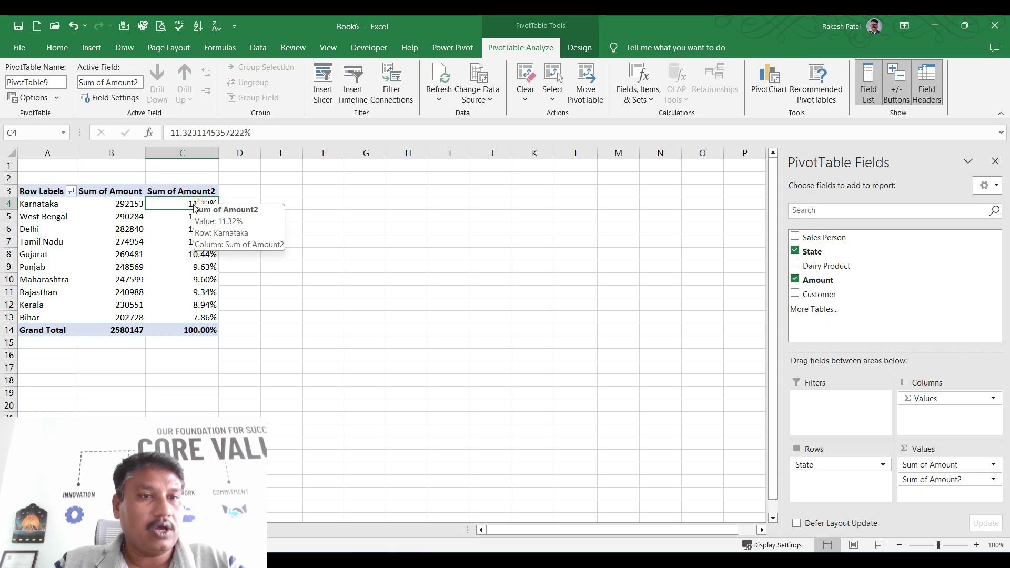
Apply blue solid-fill data bars to the Sum of Amount2 percentages in C4:C14, including the grand total.
left_click_drag(185, 301, 187, 330)
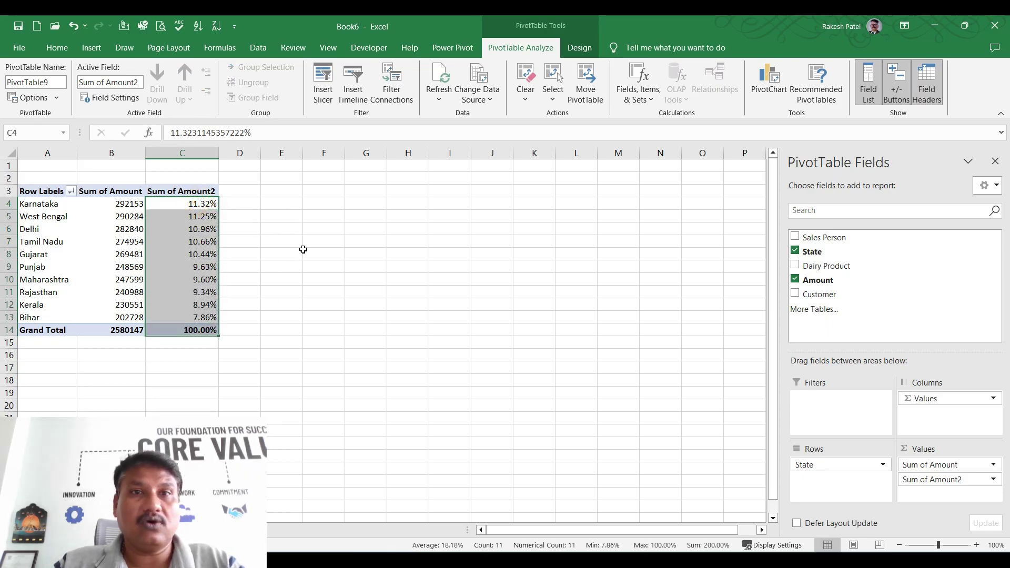
left_click(57, 49)
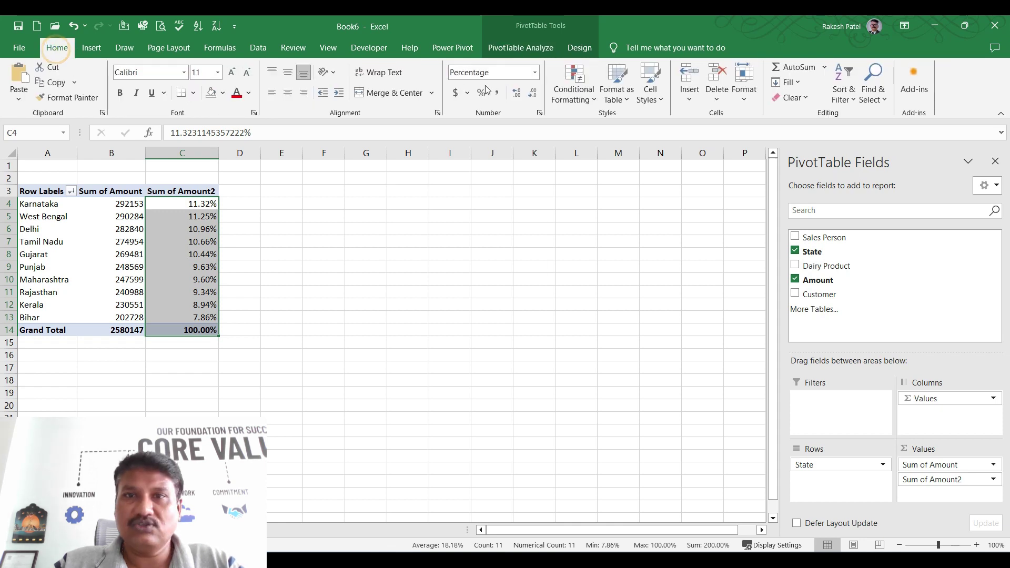
left_click(576, 94)
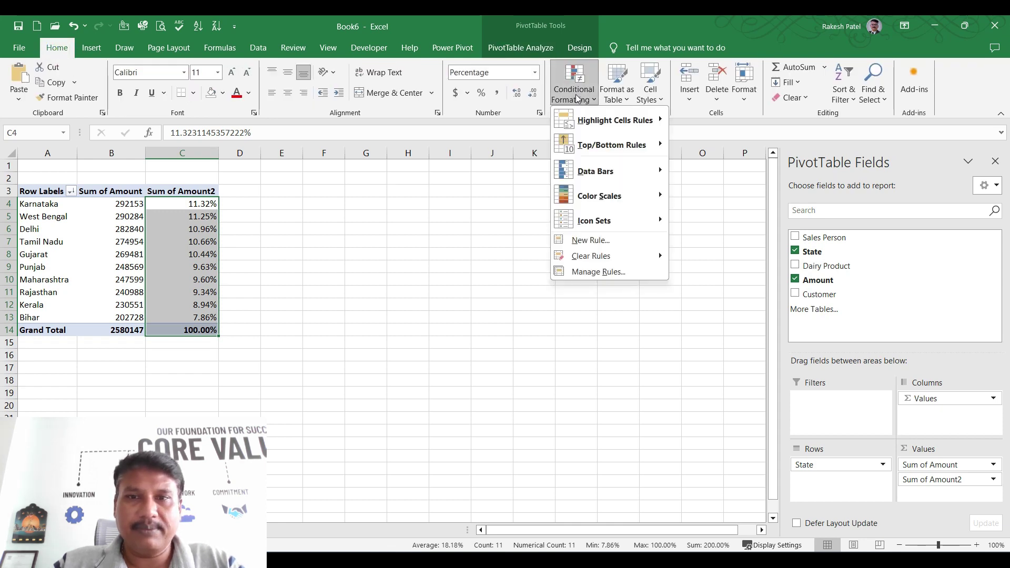
mouse_move(613, 172)
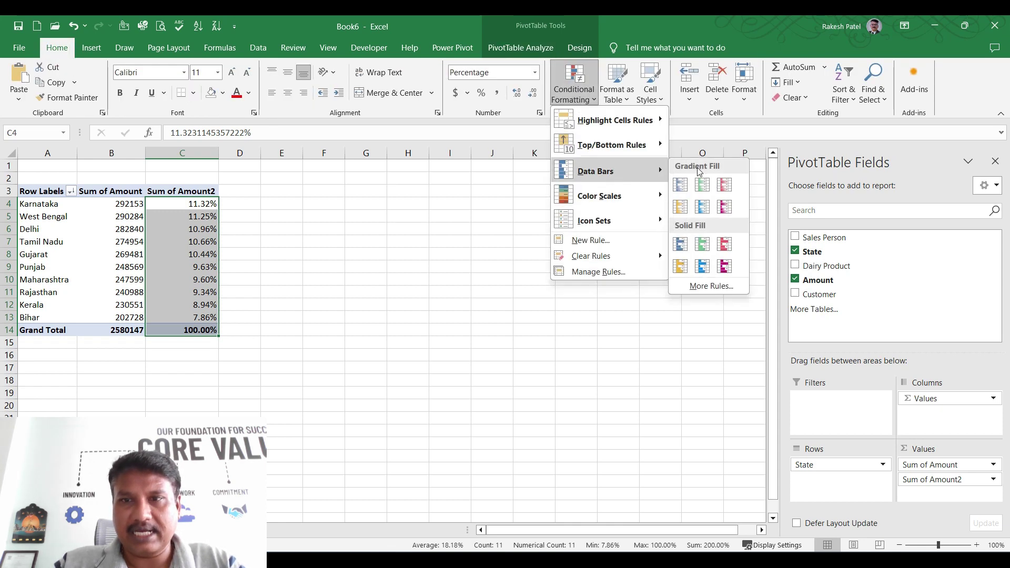
left_click(680, 245)
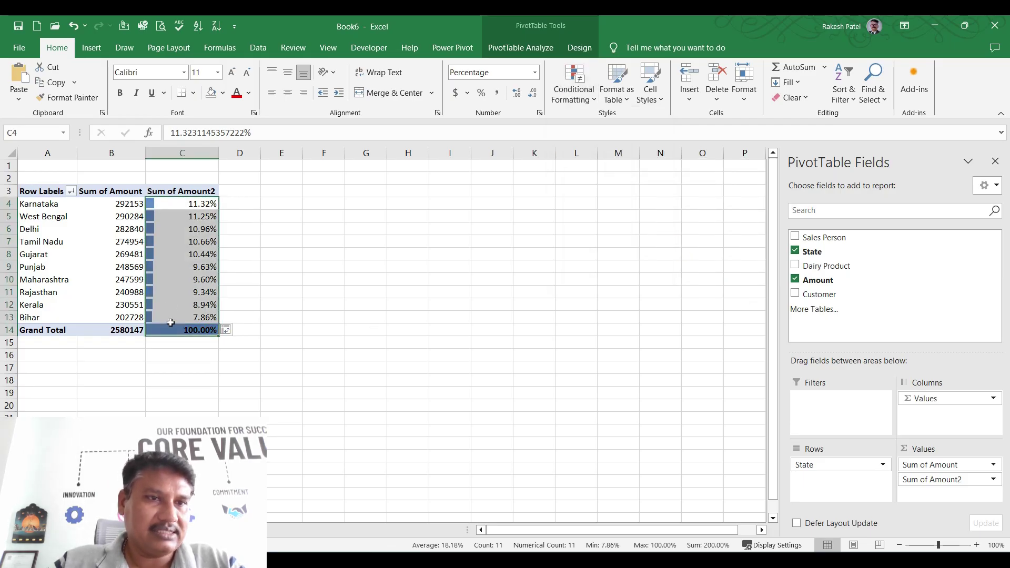
Edit the percentage column's data bar rule and set its bar colour to dark orange.
left_click(573, 98)
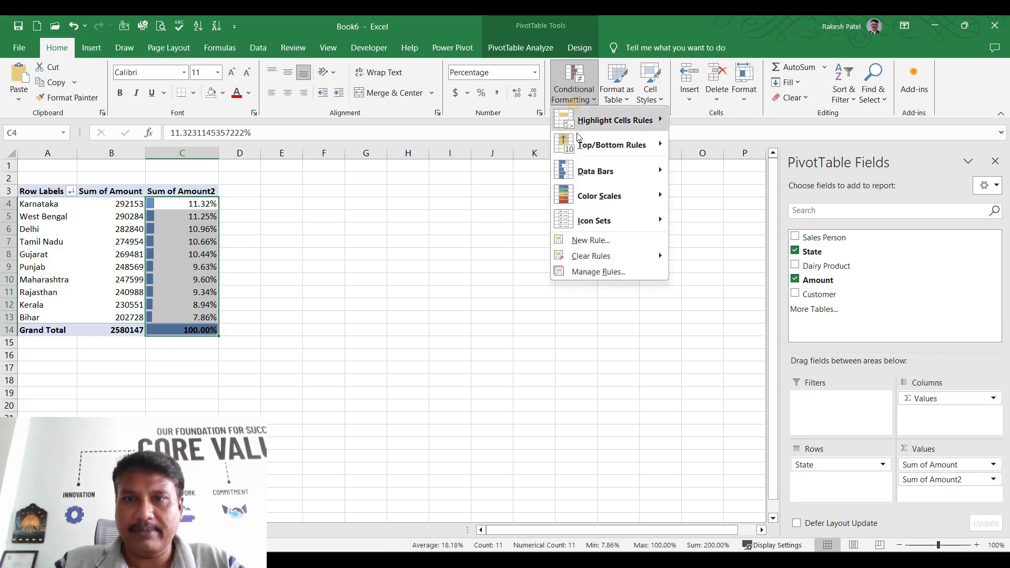
left_click(584, 273)
double_click(375, 300)
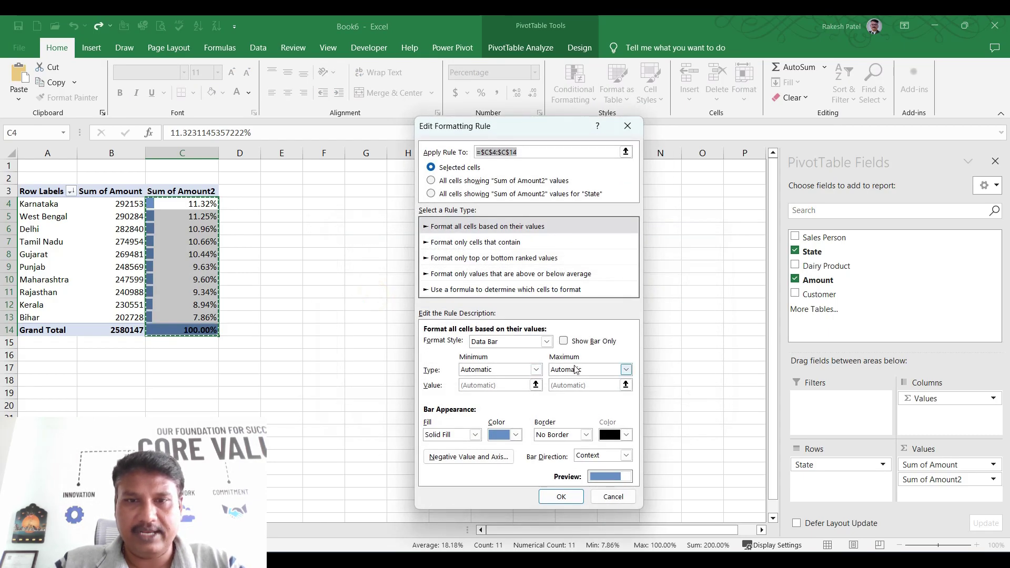
left_click(516, 436)
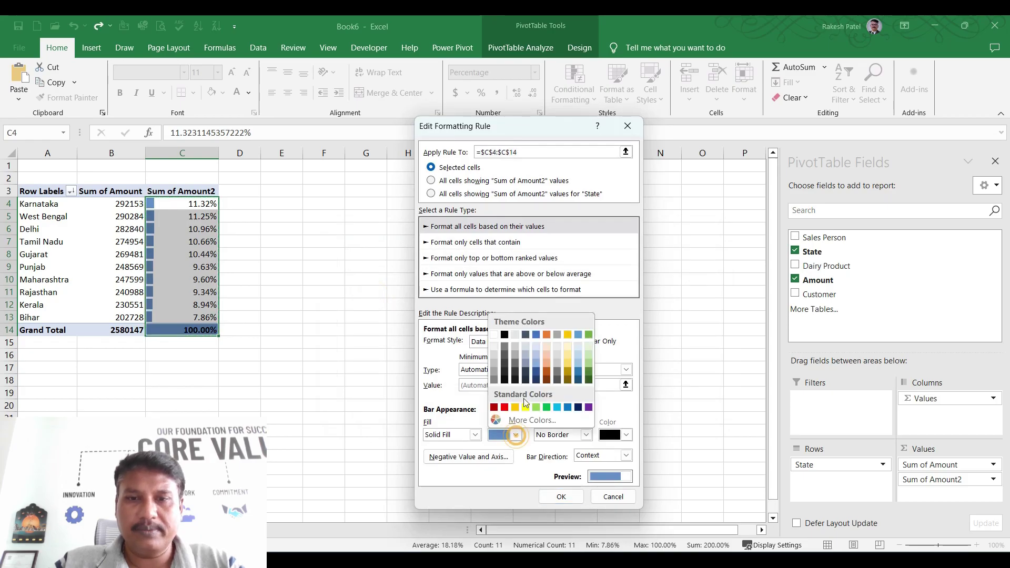
left_click(547, 375)
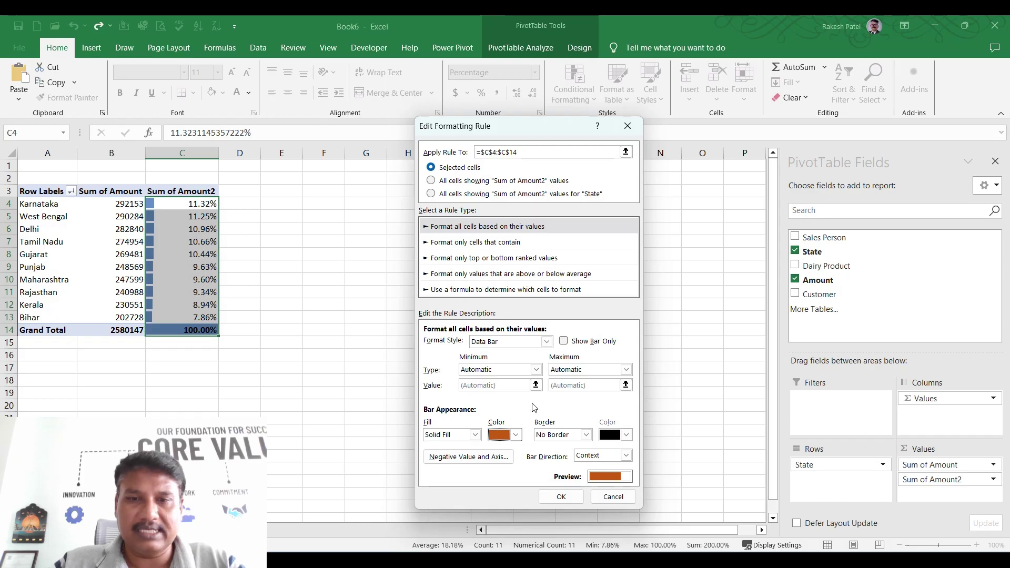
Set the data bar rule's maximum to the Number type with value 0.25 and apply the edited rule.
left_click(584, 369)
left_click(580, 388)
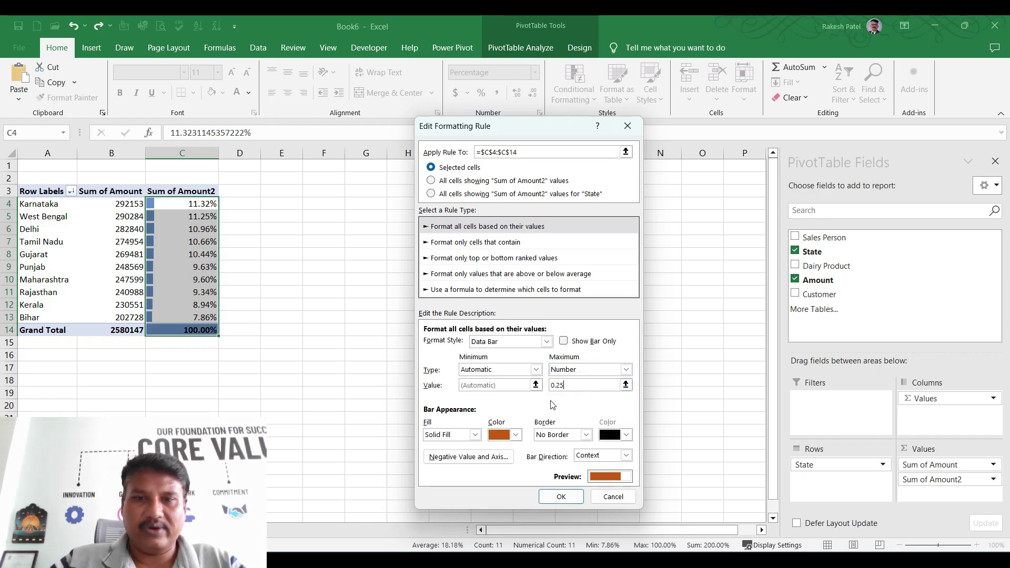
left_click(562, 497)
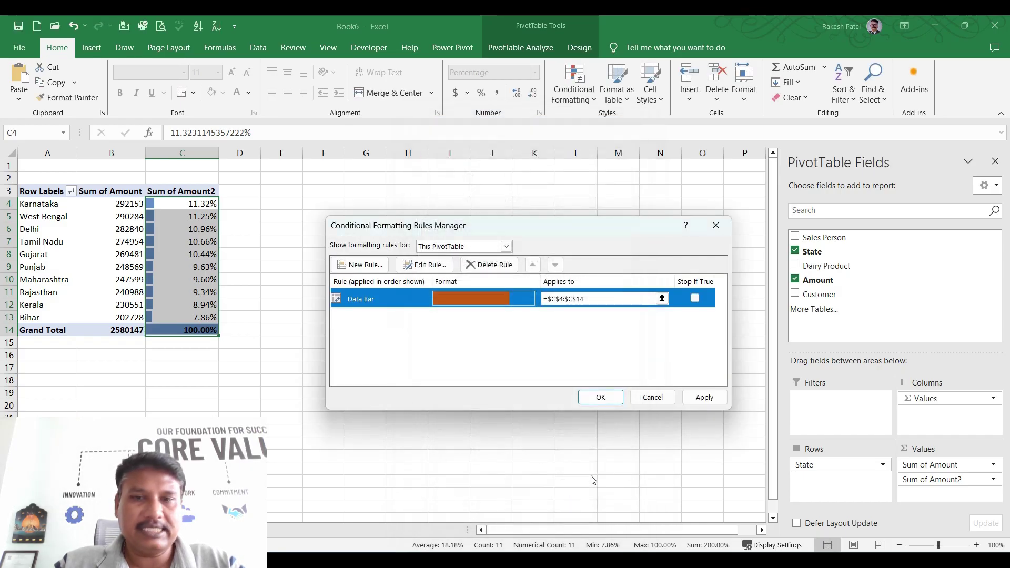
left_click(706, 398)
left_click(601, 398)
left_click(337, 347)
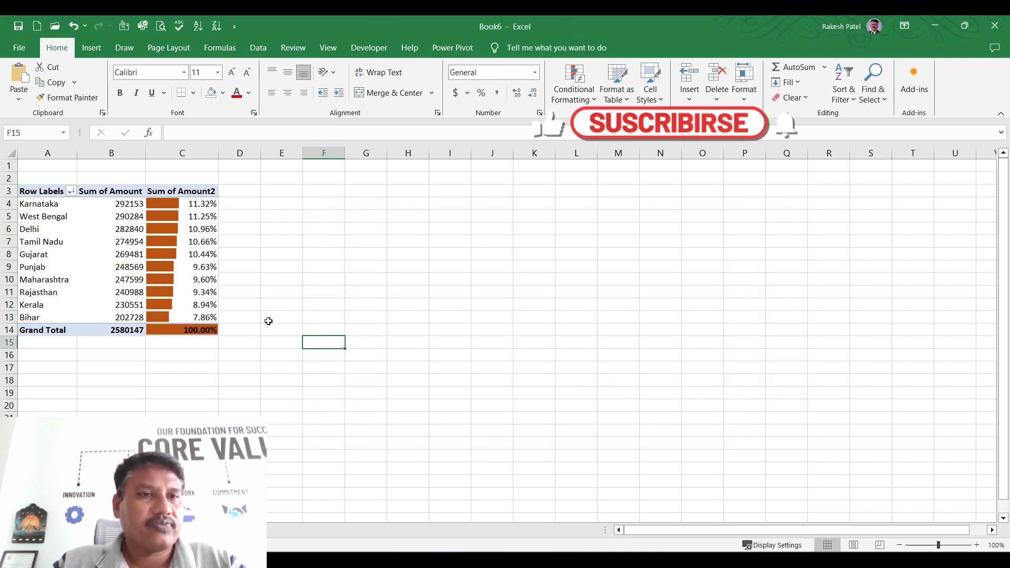
left_click(137, 264)
left_click(181, 255)
left_click(290, 255)
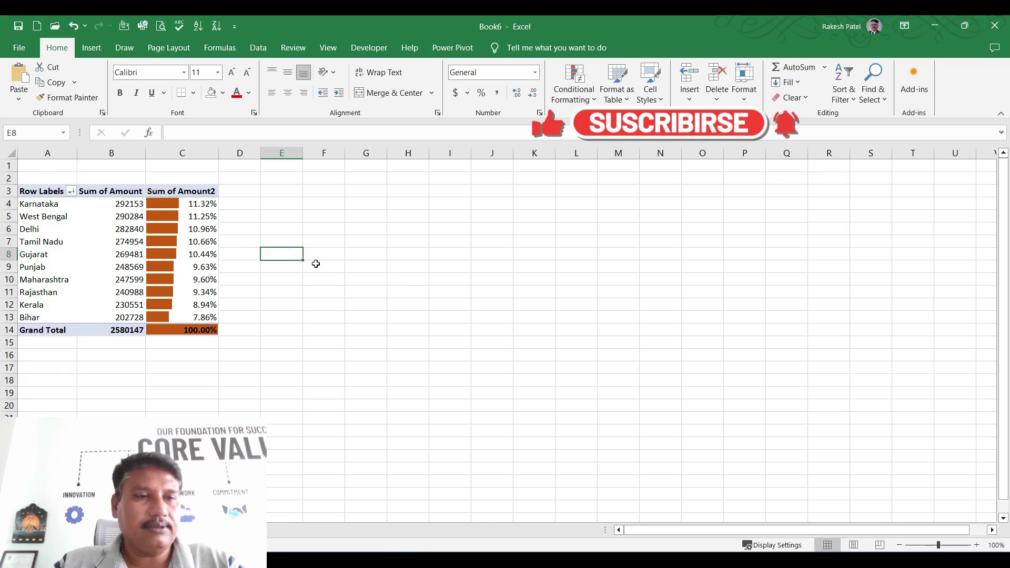
left_click(54, 242)
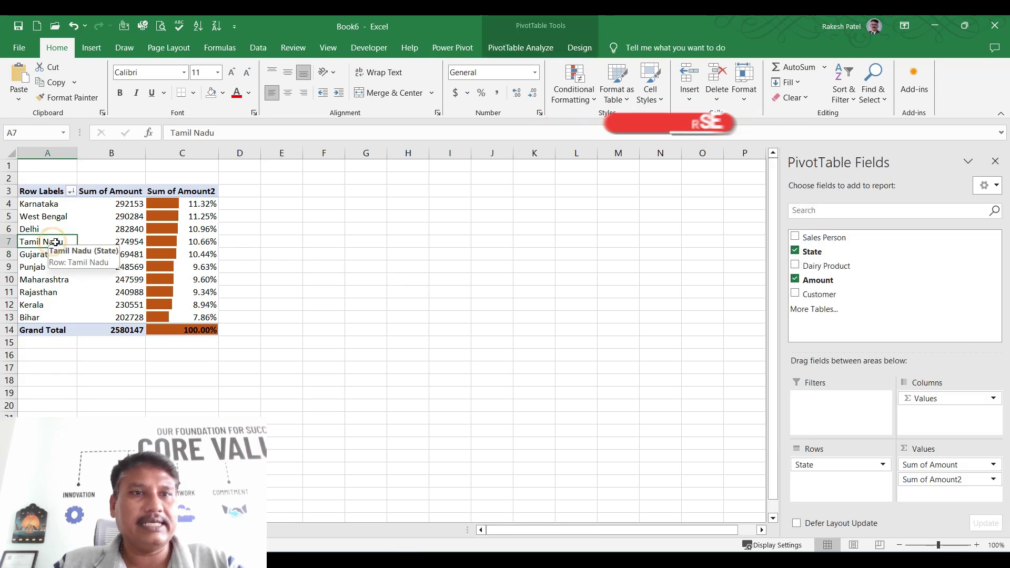
left_click(75, 355)
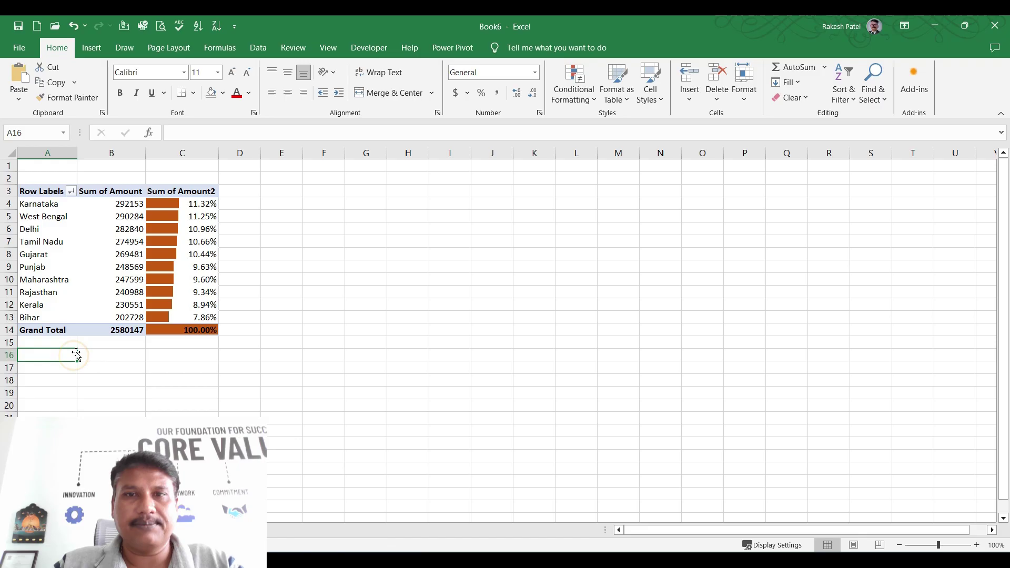